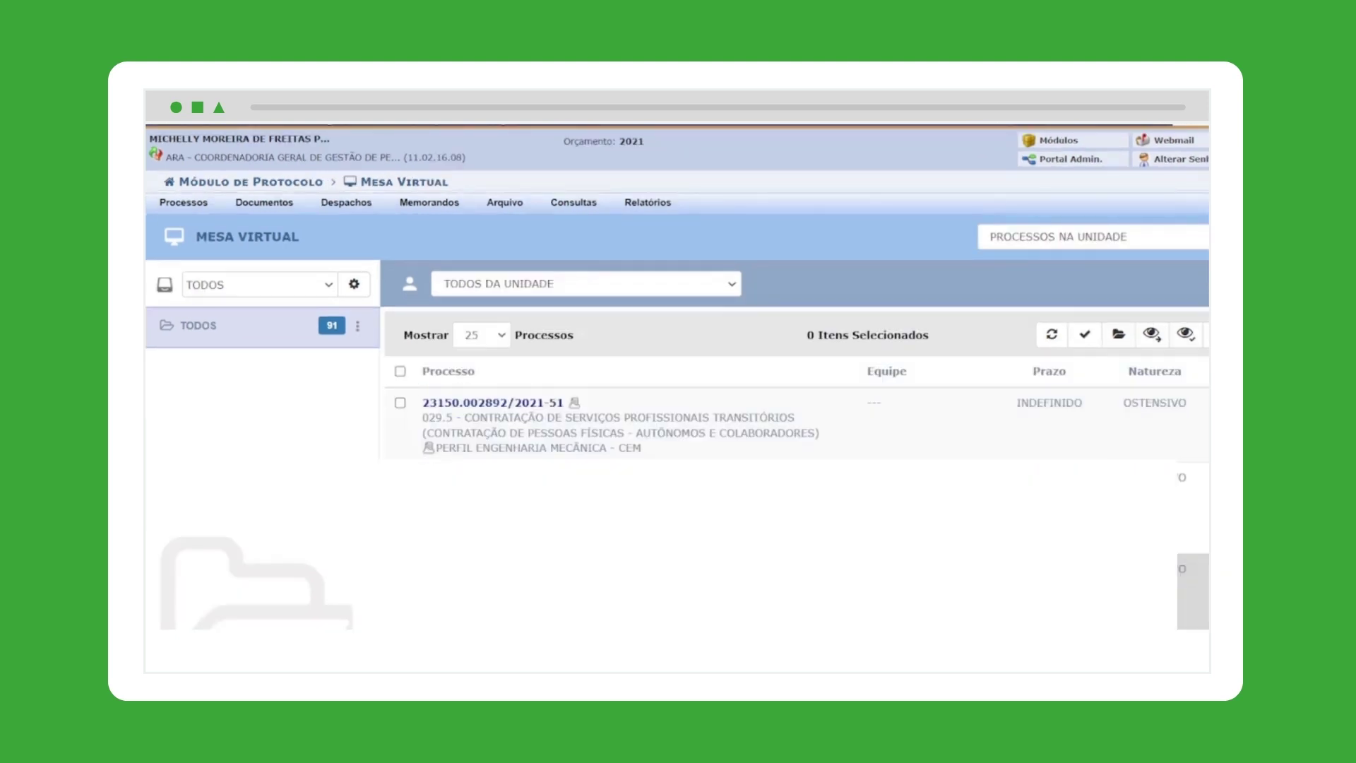
Open the PERFIL ENGENHARIA MECÂNICA - CEM process from the unit's list and display its Despacho document
{"action": "left_click", "coordinate": [400, 403]}
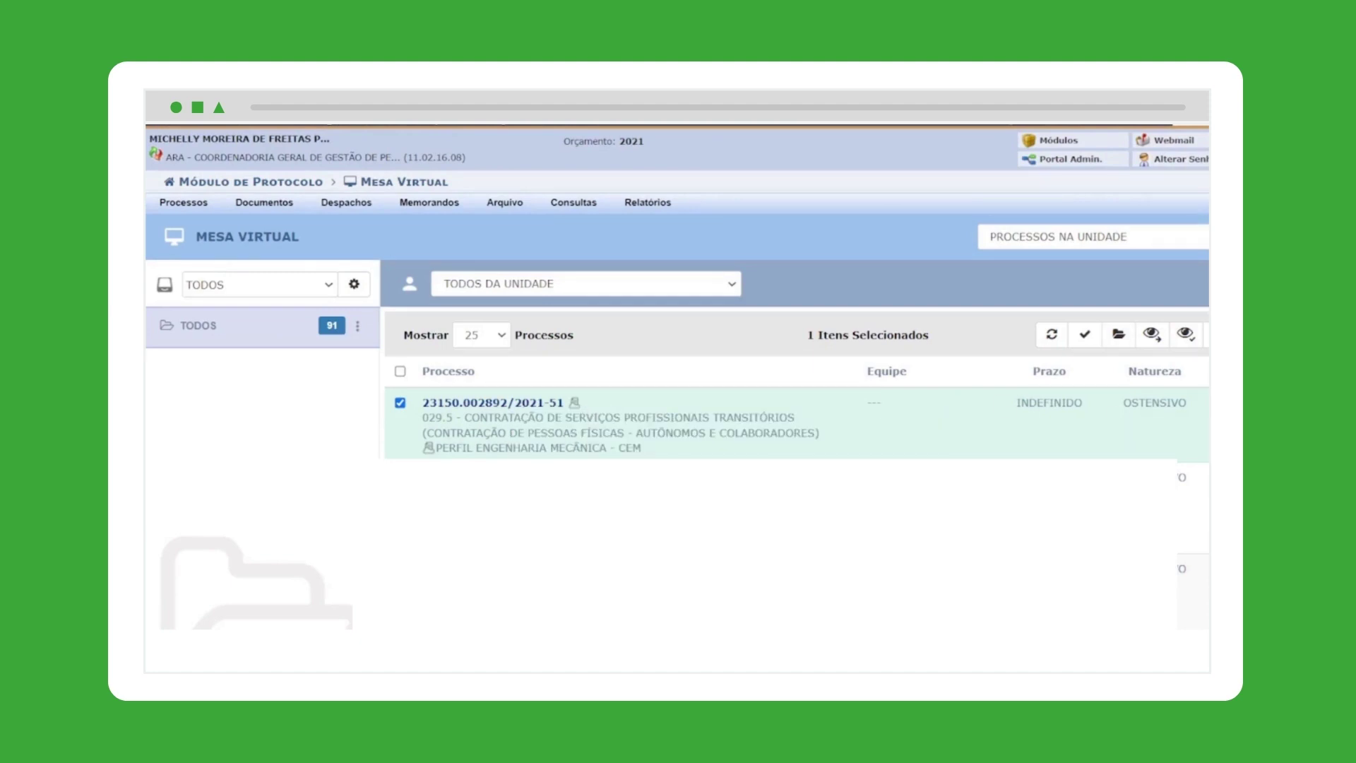
{"action": "mouse_move", "coordinate": [519, 415]}
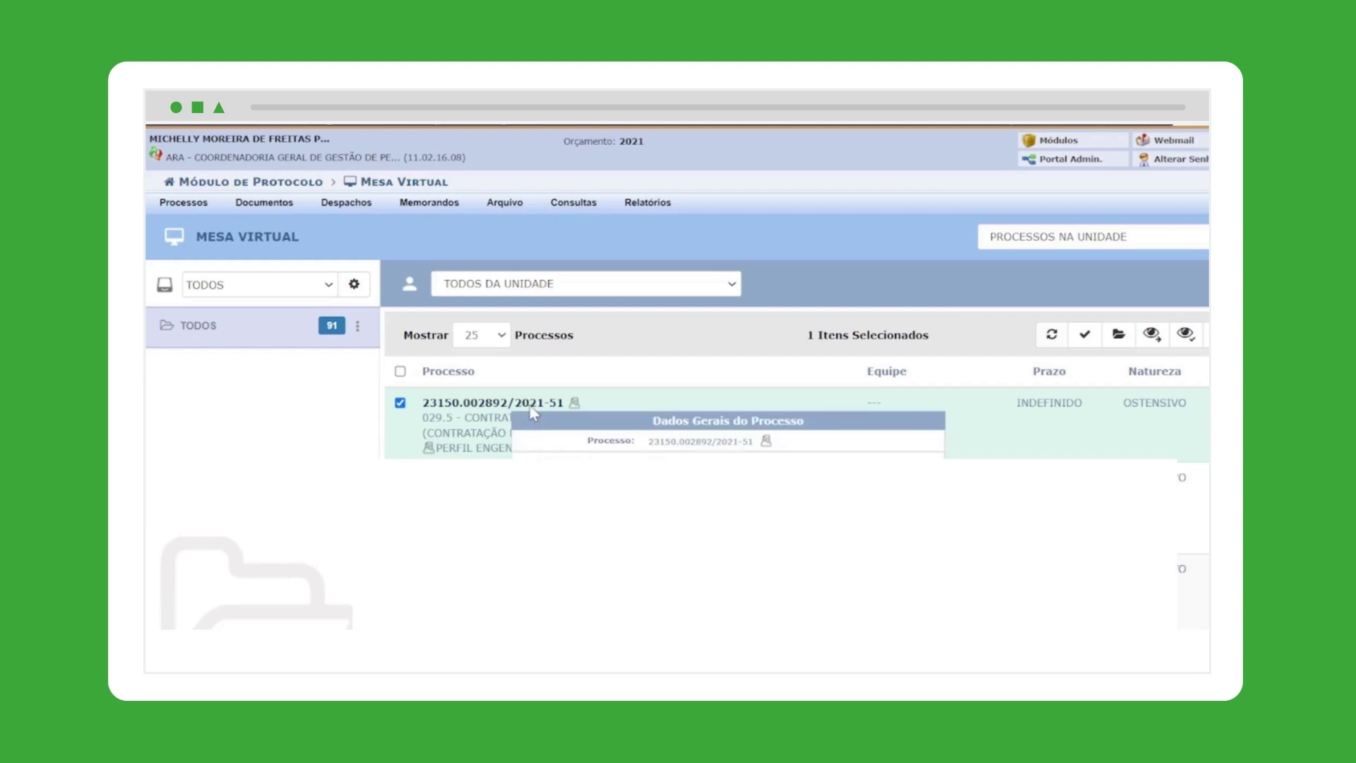
{"action": "left_click", "coordinate": [532, 408]}
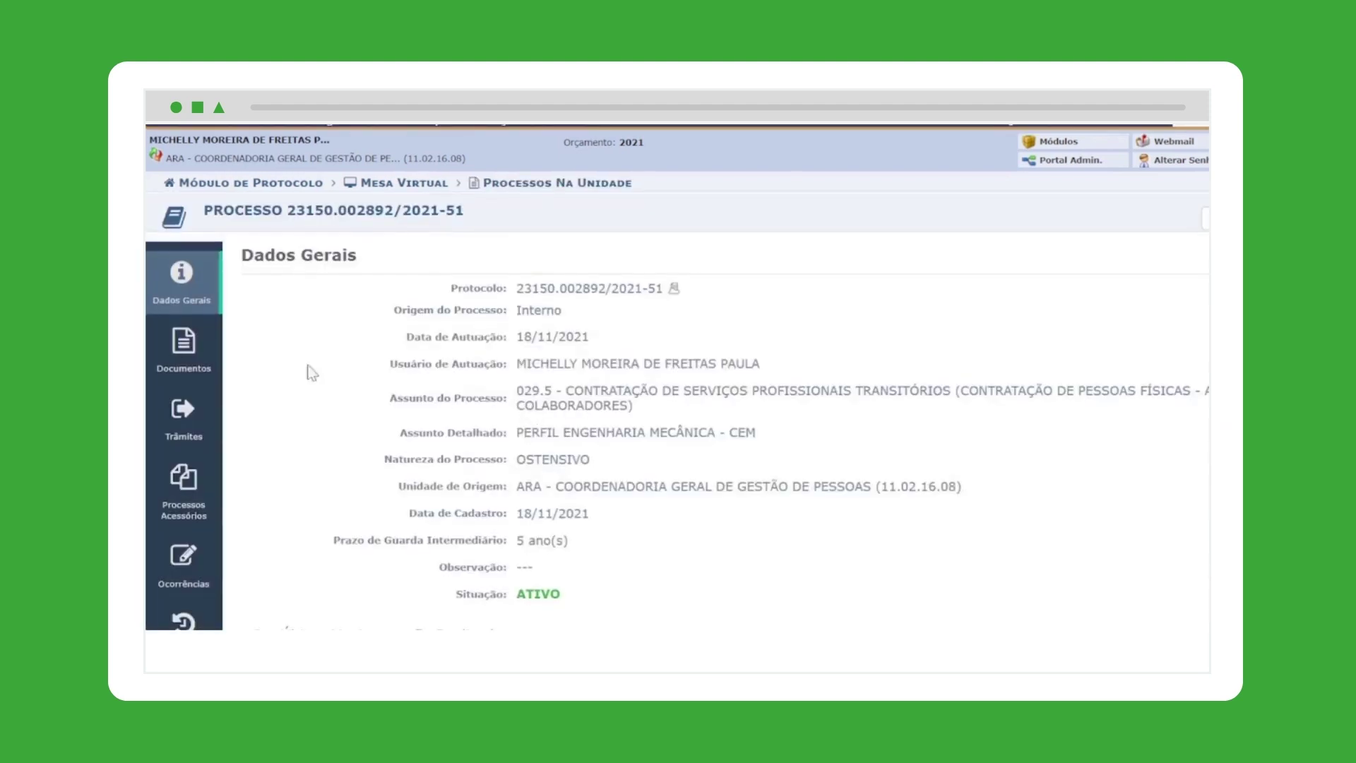
{"action": "left_click", "coordinate": [182, 348]}
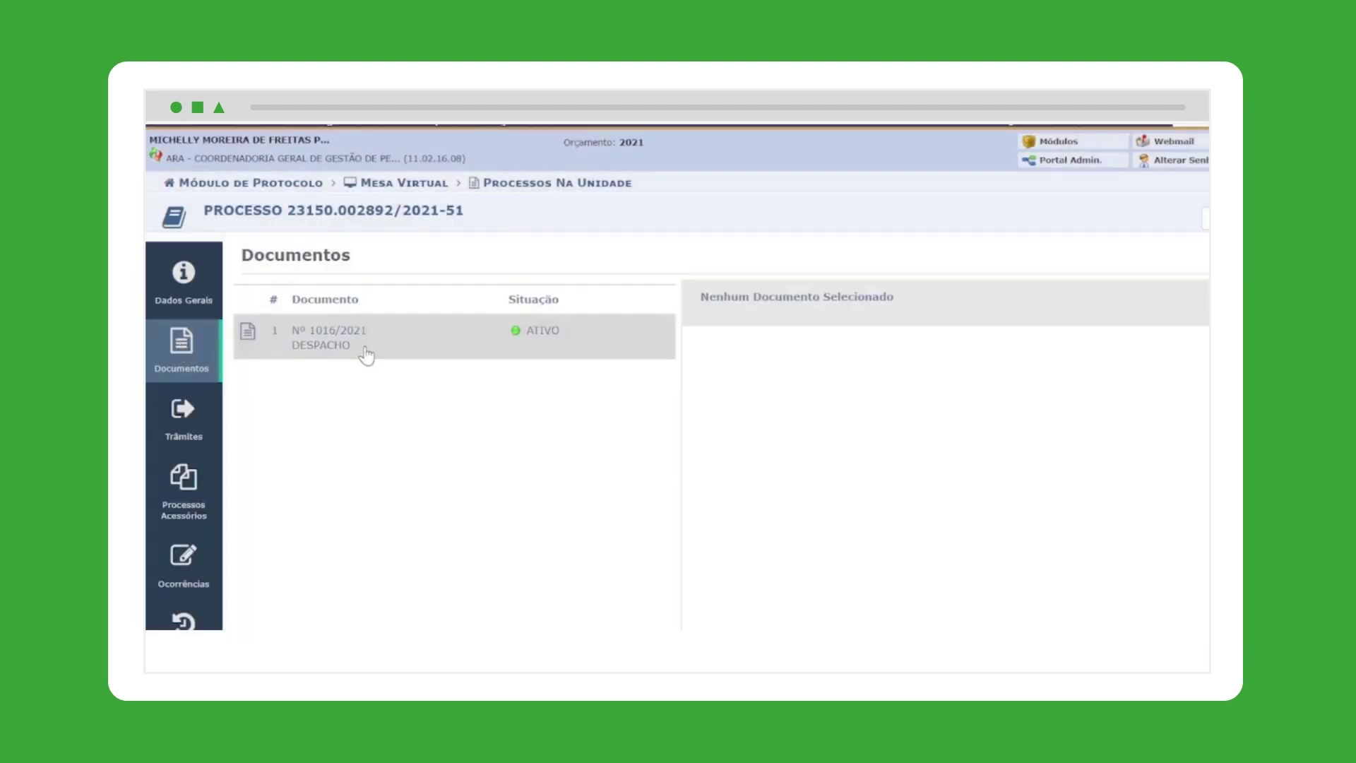
{"action": "left_click", "coordinate": [366, 346]}
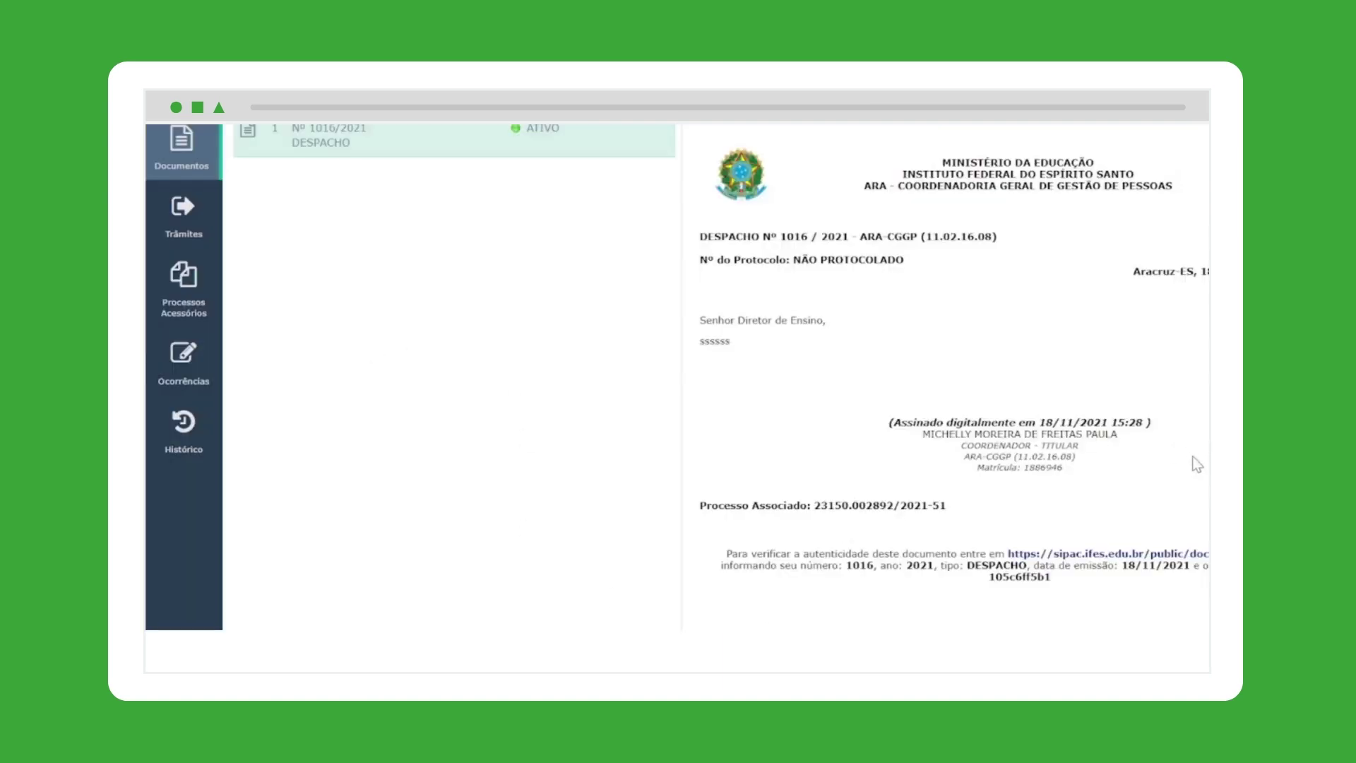
Add a new document to the process from the template CONTRATAÇÃO CDT - ANEXO I for Fase inicial de abertura de processo
{"action": "scroll", "coordinate": [678, 377], "scroll_direction": "up", "scroll_amount": 2}
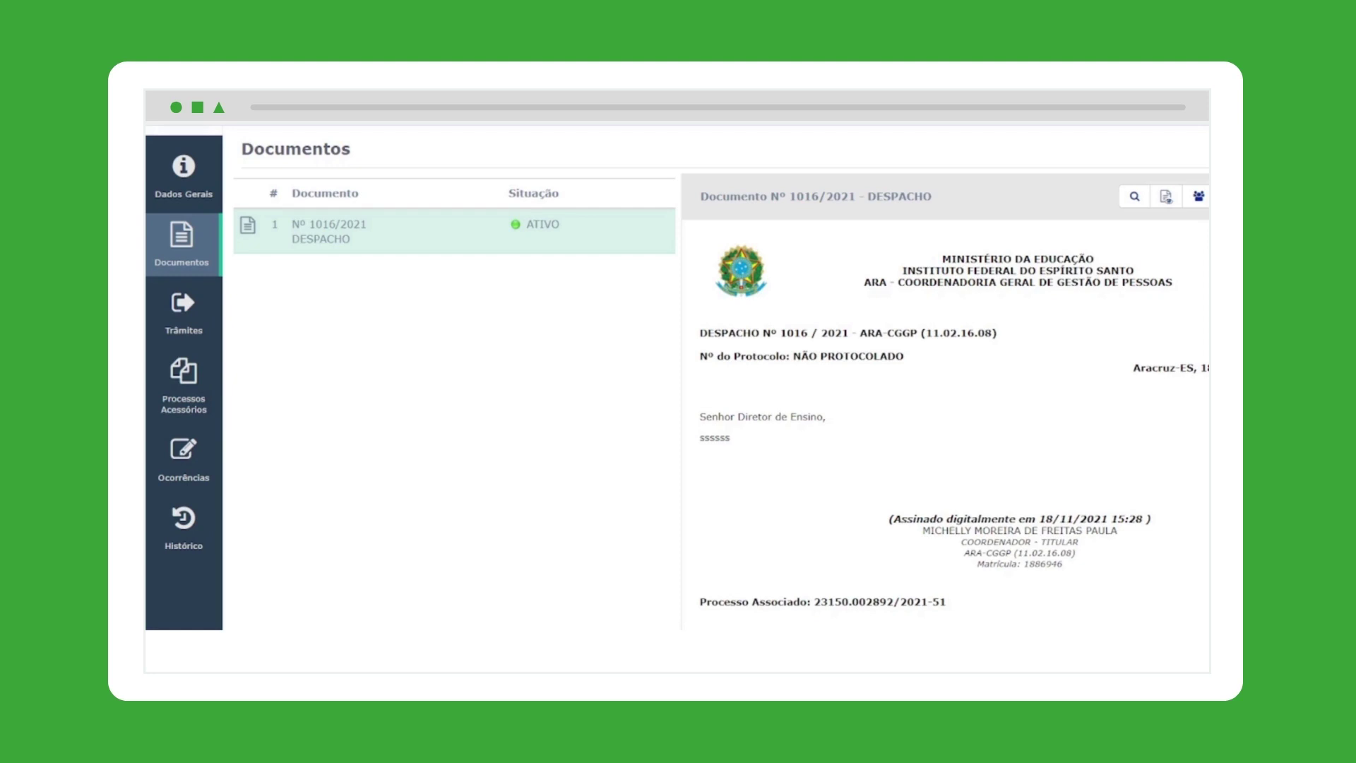
{"action": "scroll", "coordinate": [676, 382], "scroll_direction": "up", "scroll_amount": 2}
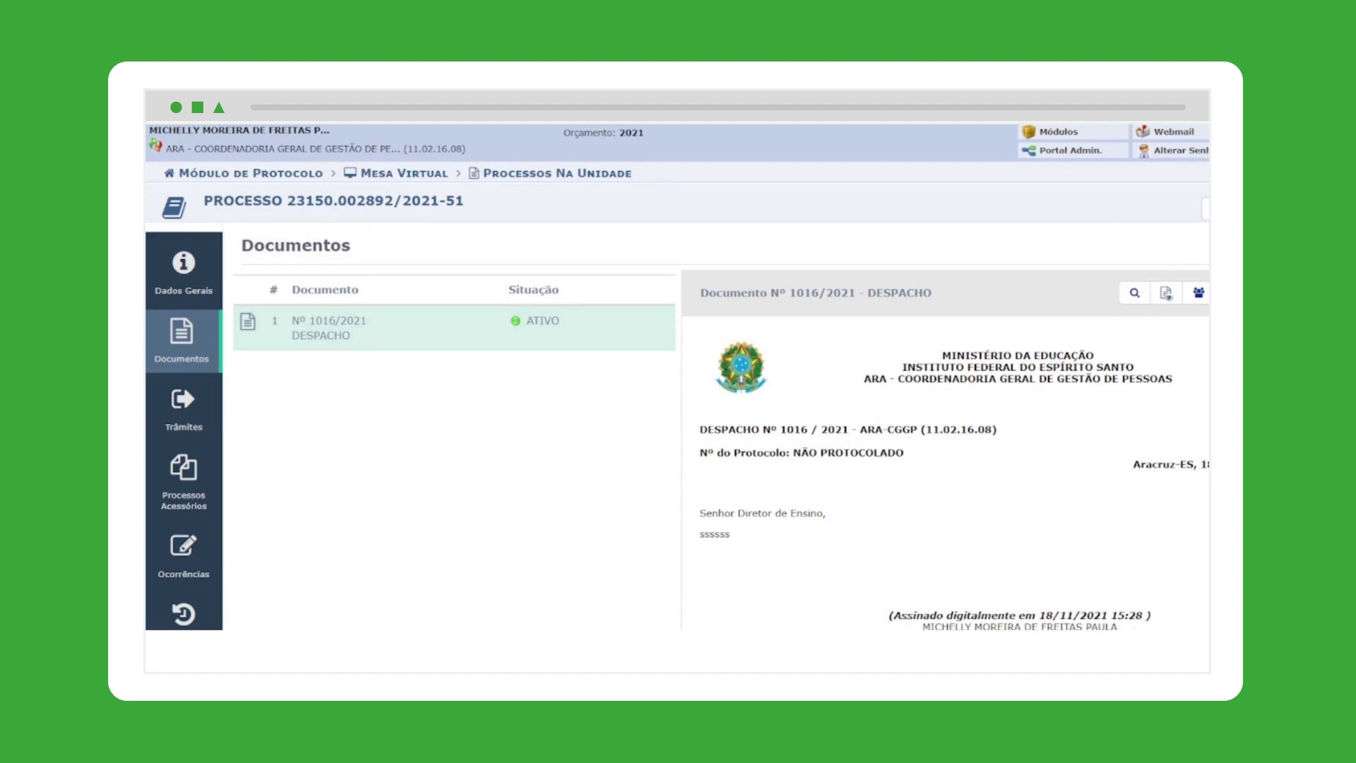
{"action": "left_click", "coordinate": [1206, 208]}
{"action": "mouse_move", "coordinate": [1182, 486]}
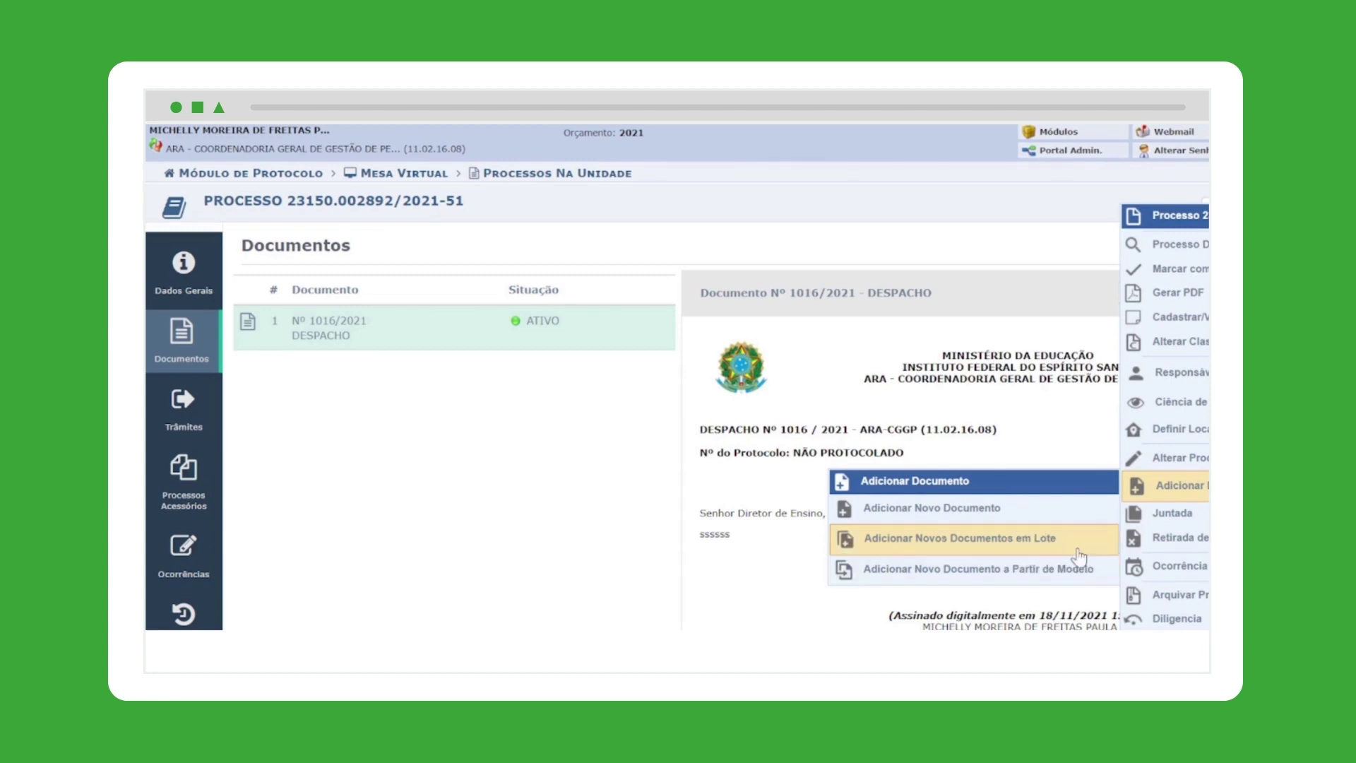
{"action": "left_click", "coordinate": [1065, 570]}
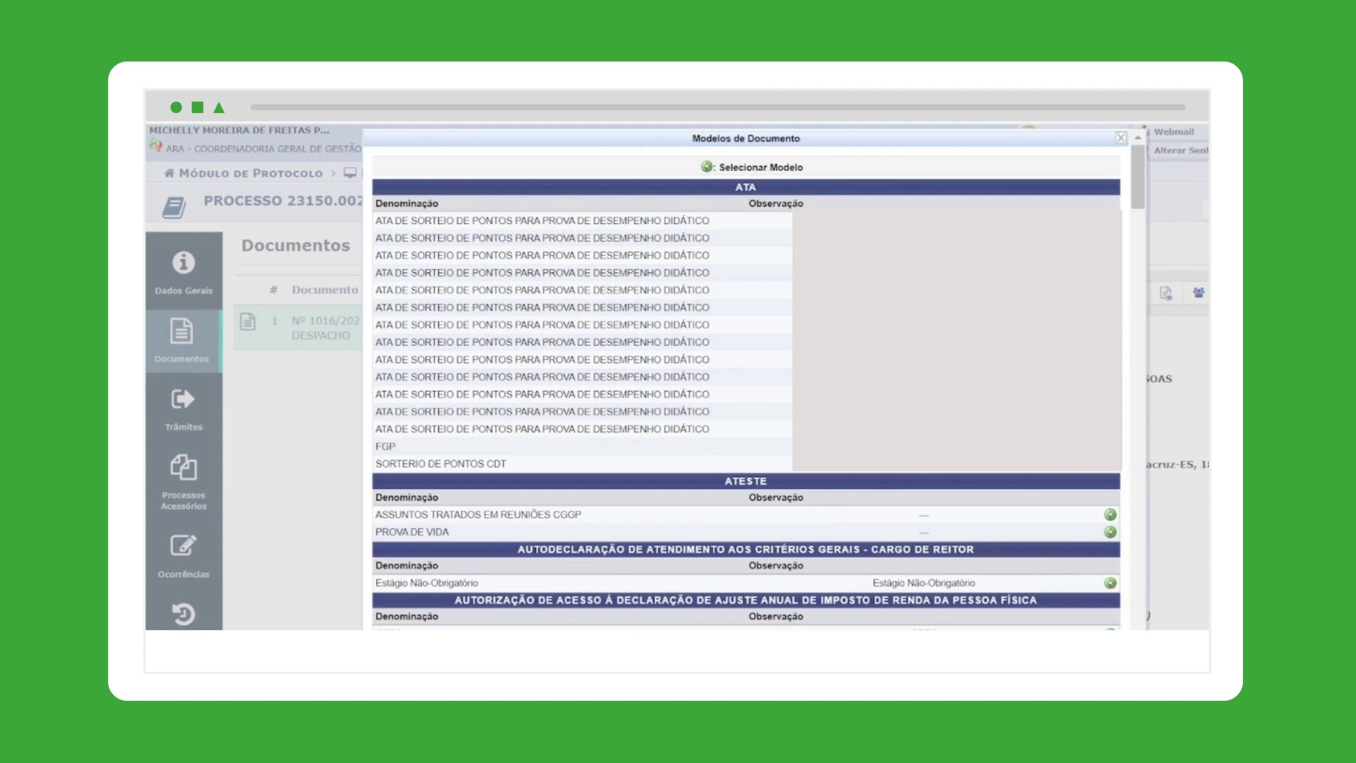
{"action": "scroll", "coordinate": [812, 512], "scroll_direction": "down", "scroll_amount": 3}
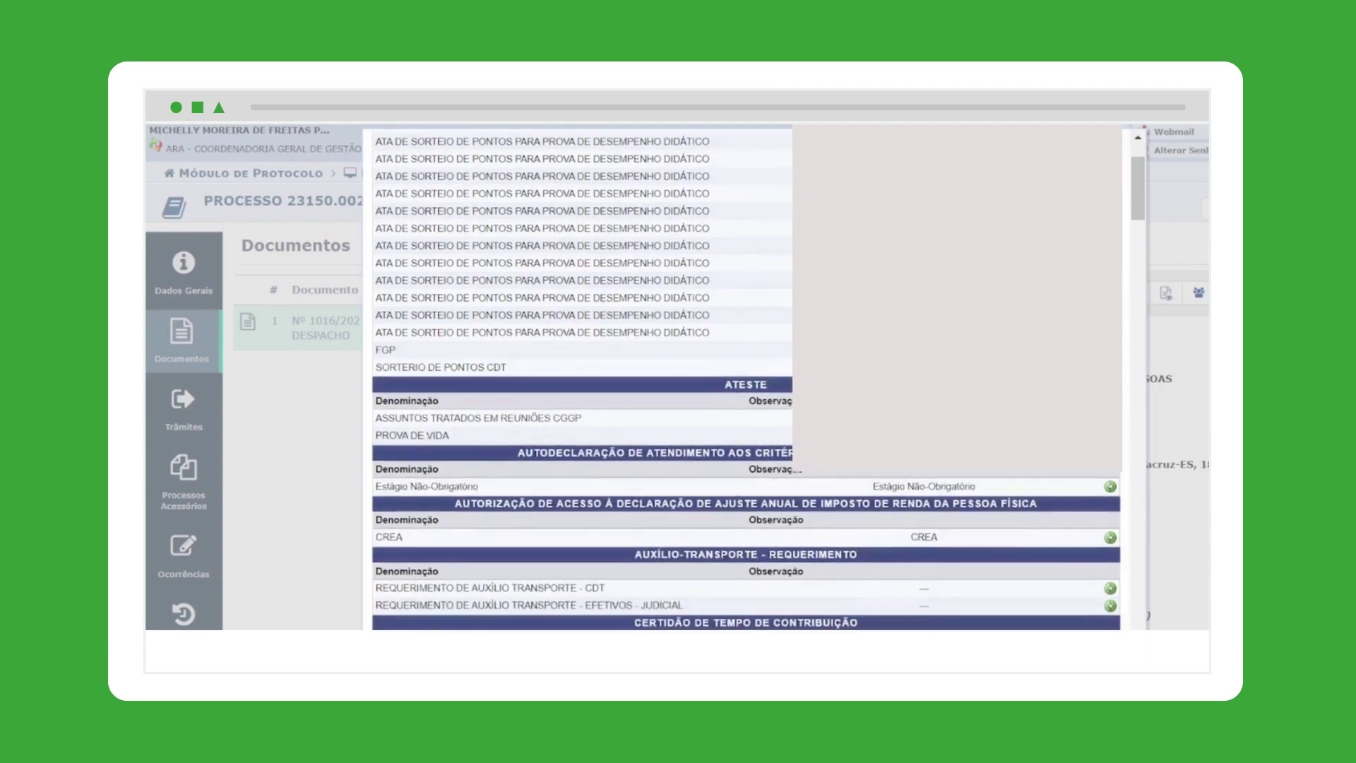
{"action": "scroll", "coordinate": [828, 456], "scroll_direction": "down", "scroll_amount": 15}
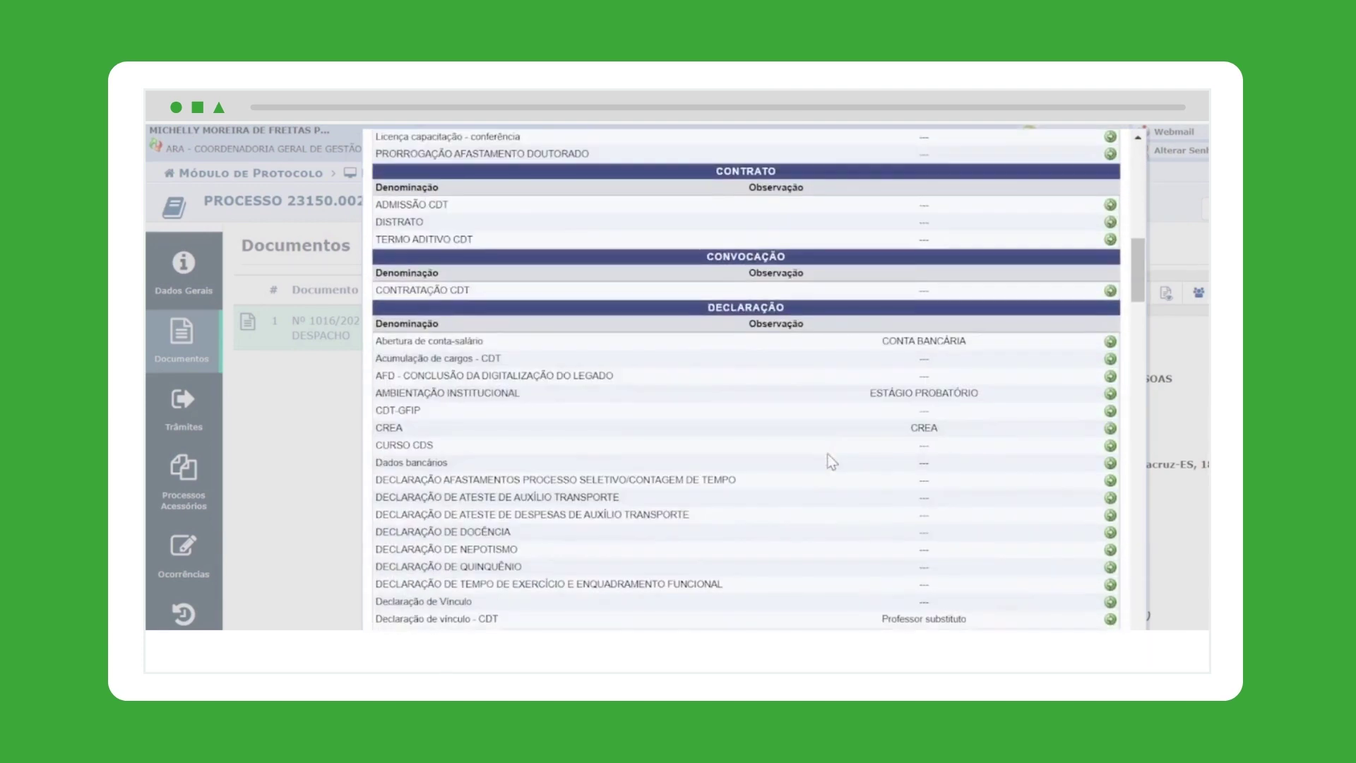
{"action": "scroll", "coordinate": [828, 460], "scroll_direction": "down", "scroll_amount": 15}
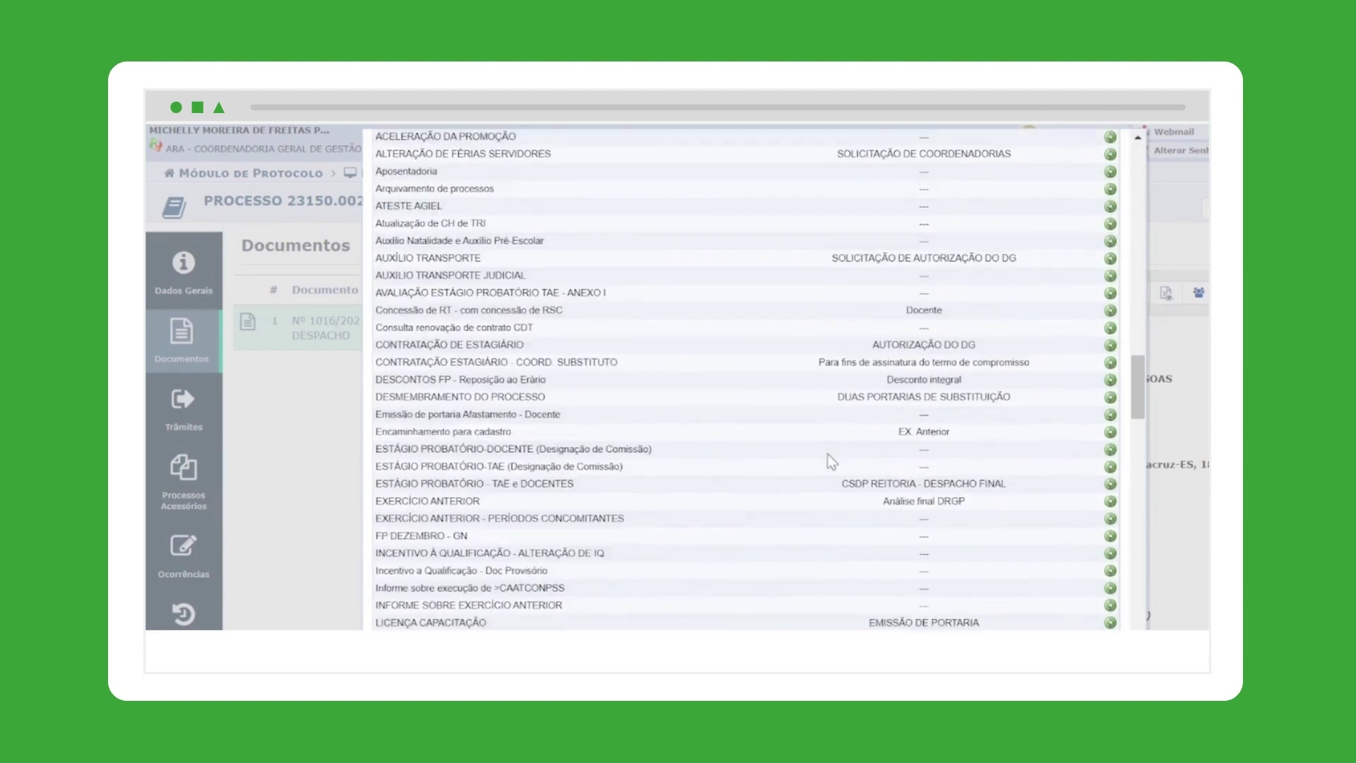
{"action": "scroll", "coordinate": [827, 455], "scroll_direction": "down", "scroll_amount": 14}
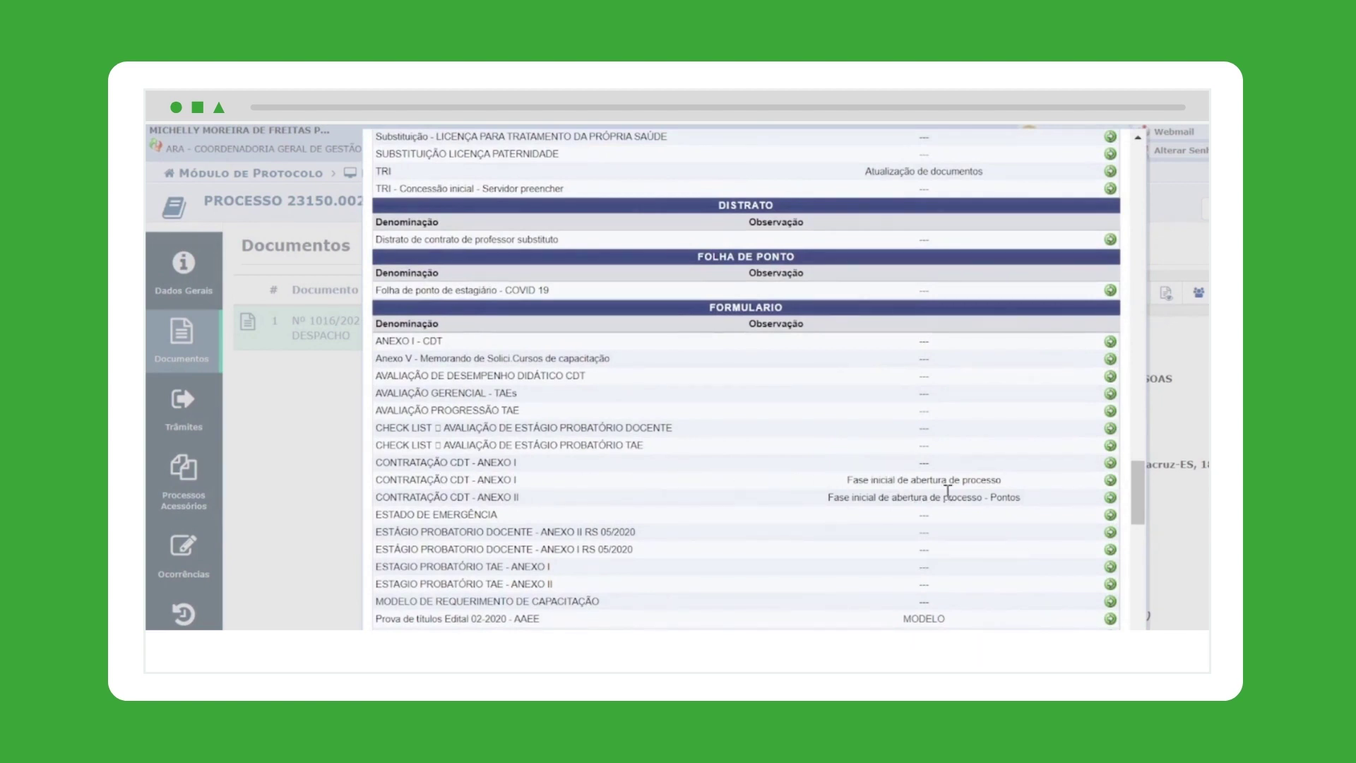
{"action": "left_click", "coordinate": [1110, 480]}
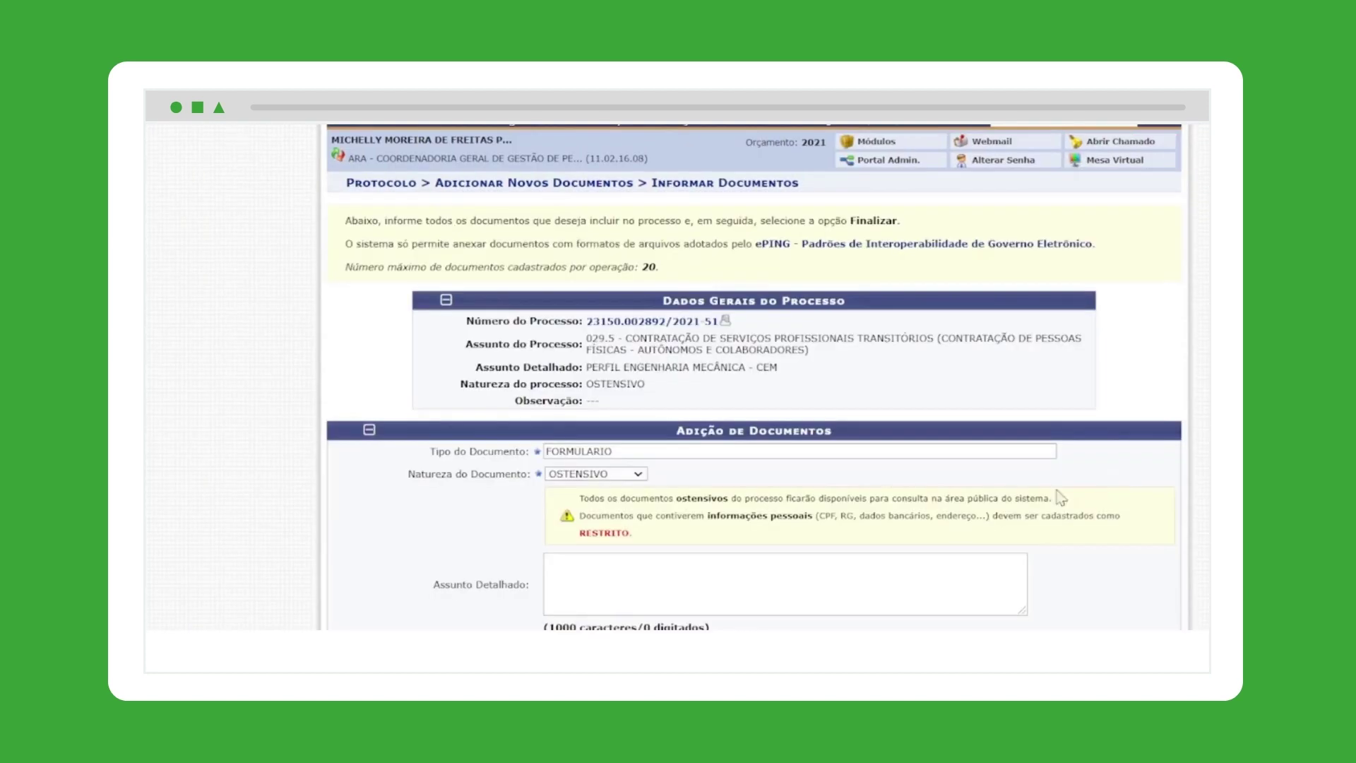
Widen the Carga Horária column slightly in the table of the ANEXO I form
{"action": "scroll", "coordinate": [1005, 487], "scroll_direction": "down", "scroll_amount": 5}
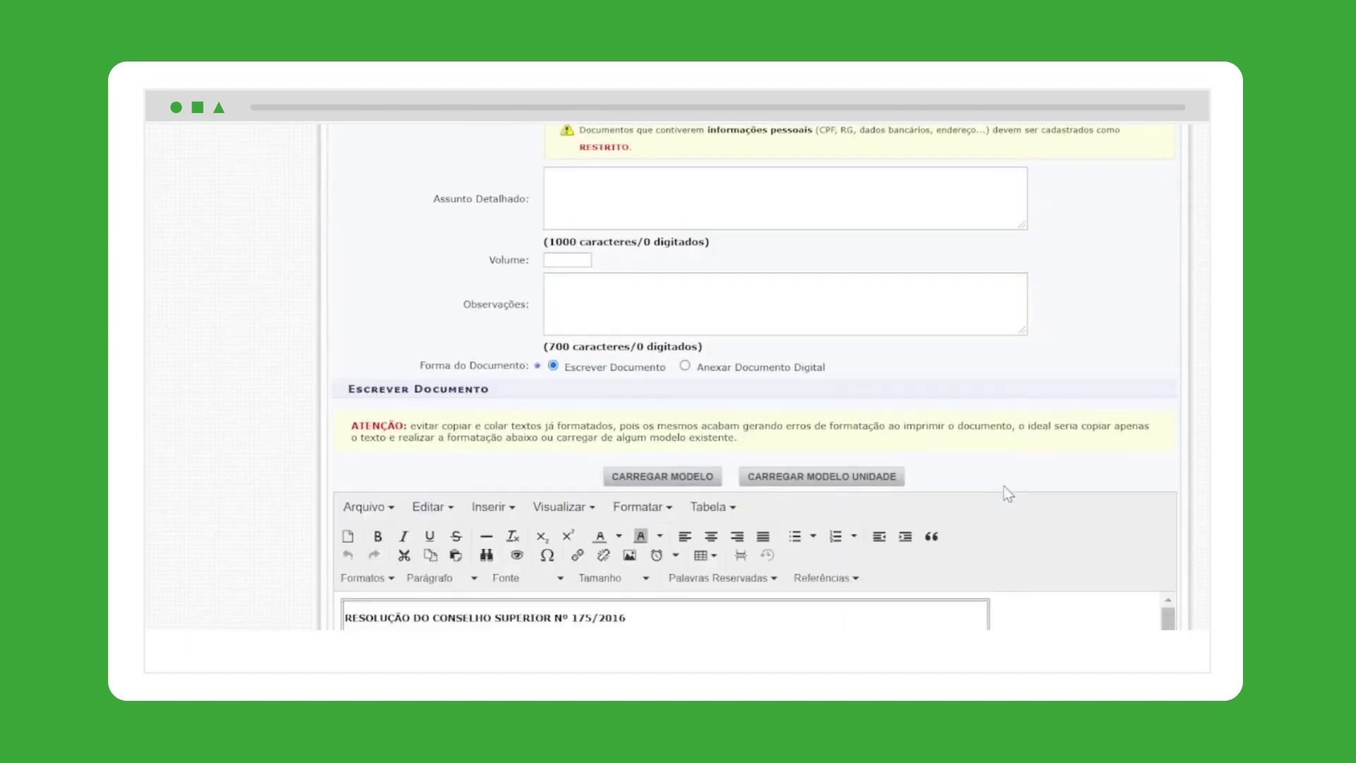
{"action": "scroll", "coordinate": [1005, 486], "scroll_direction": "down", "scroll_amount": 5}
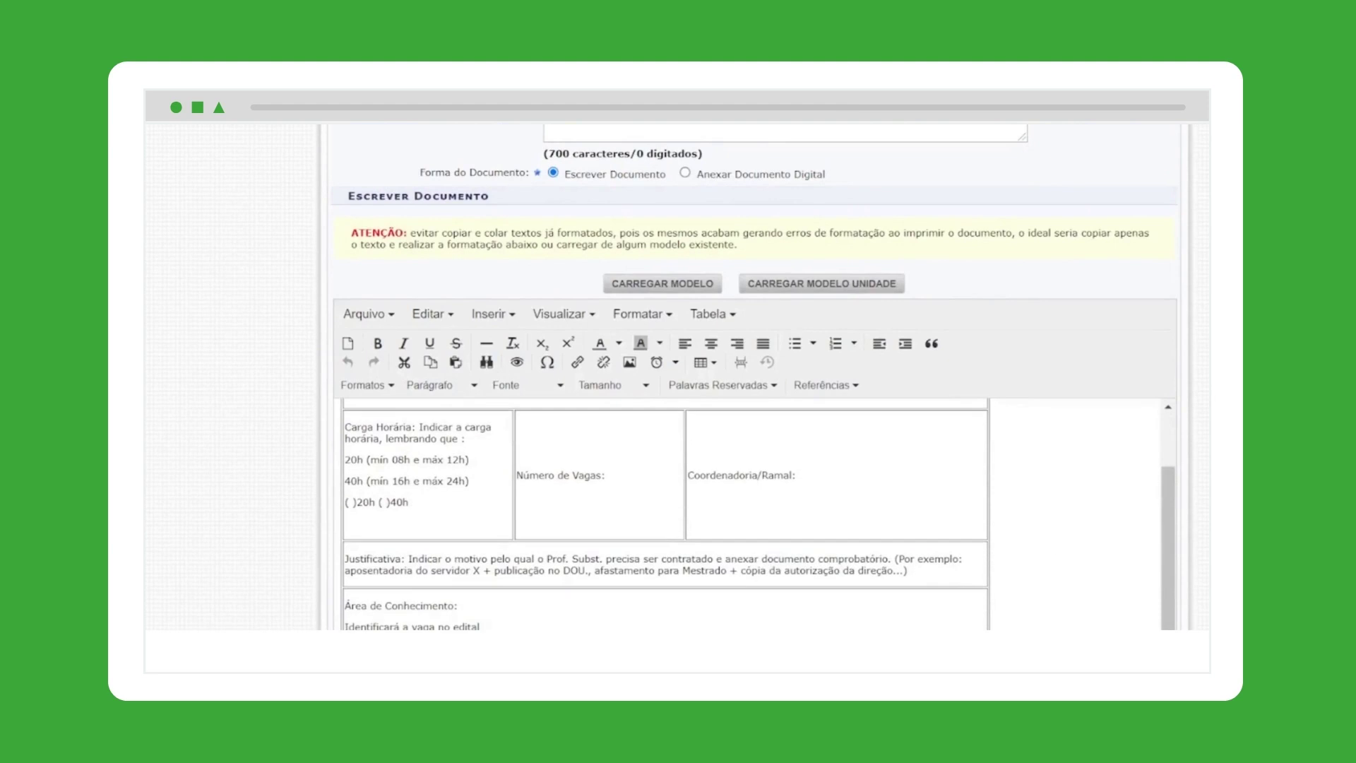
{"action": "scroll", "coordinate": [1059, 488], "scroll_direction": "down", "scroll_amount": 3}
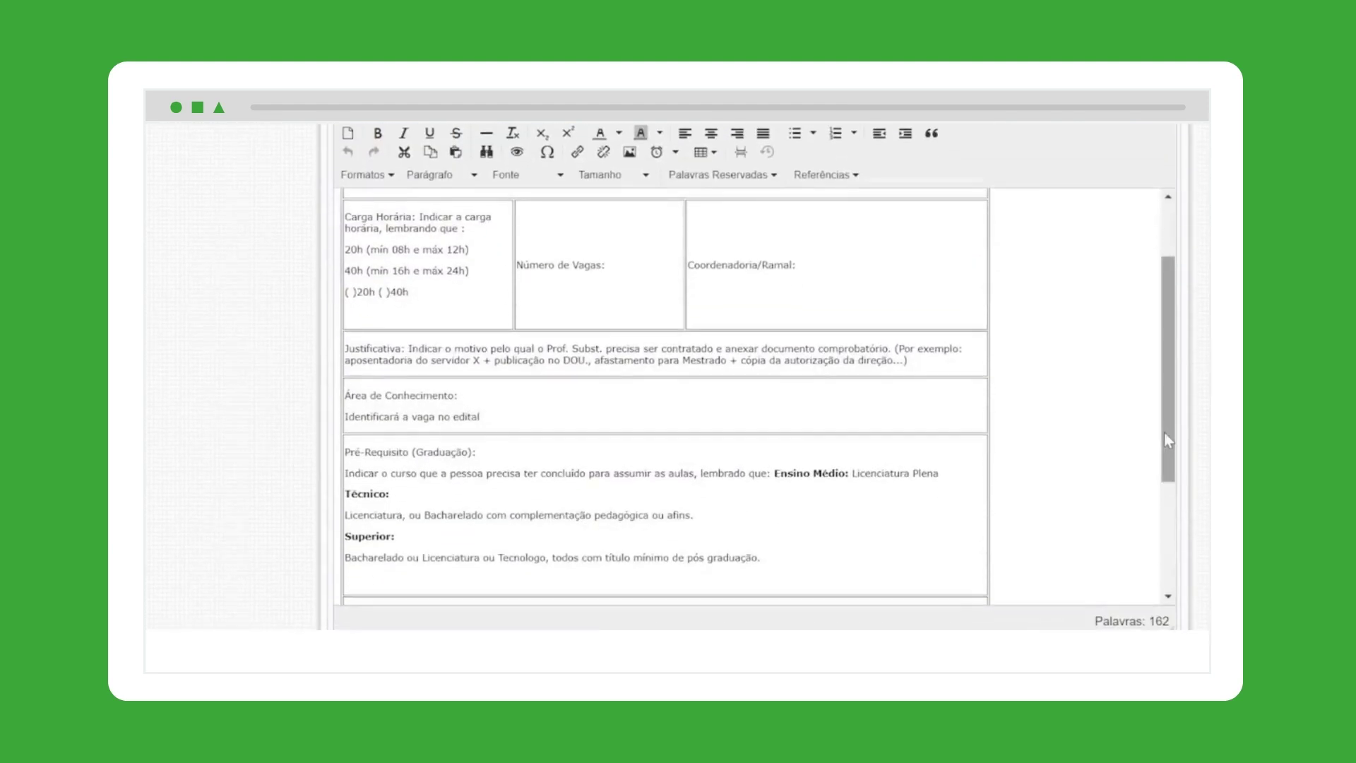
{"action": "left_click_drag", "start_coordinate": [1168, 442], "coordinate": [1164, 319]}
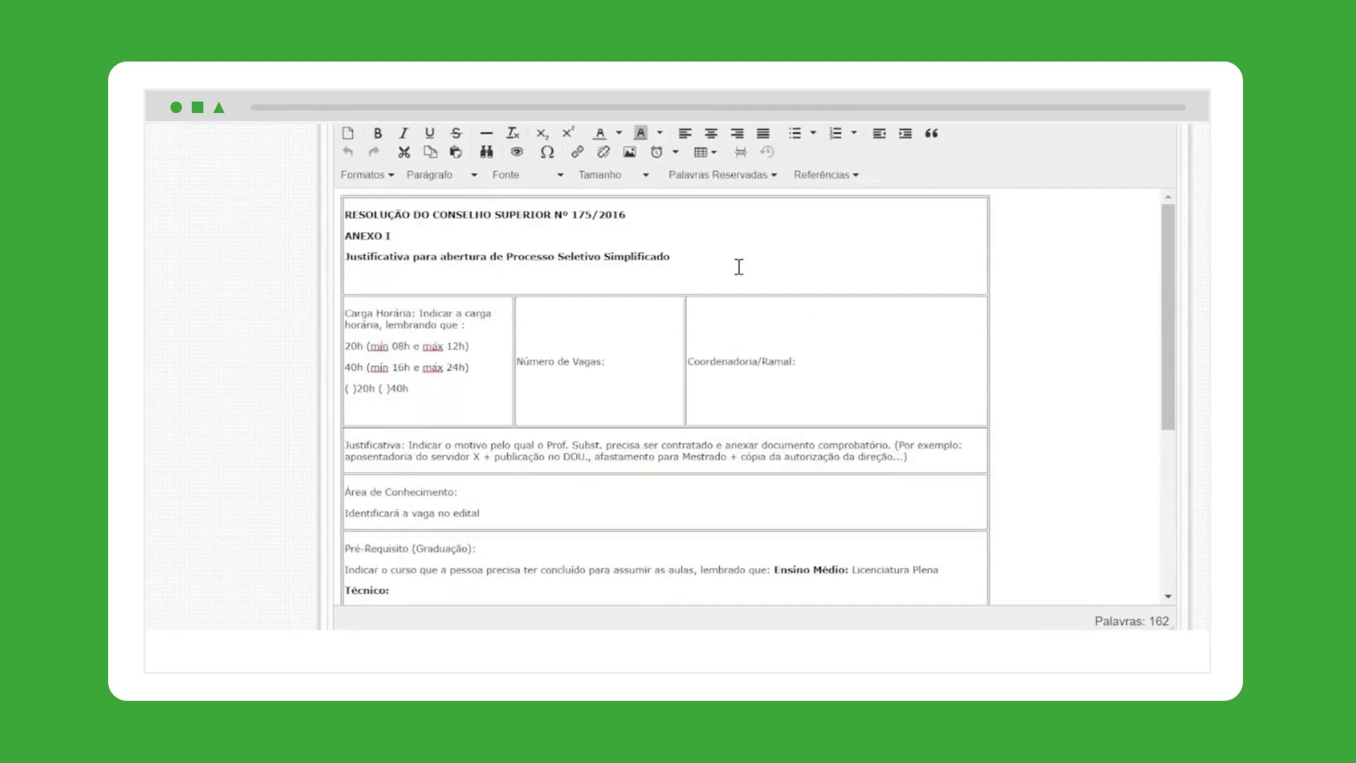
{"action": "left_click_drag", "start_coordinate": [514, 342], "coordinate": [536, 337]}
{"action": "left_click", "coordinate": [512, 362]}
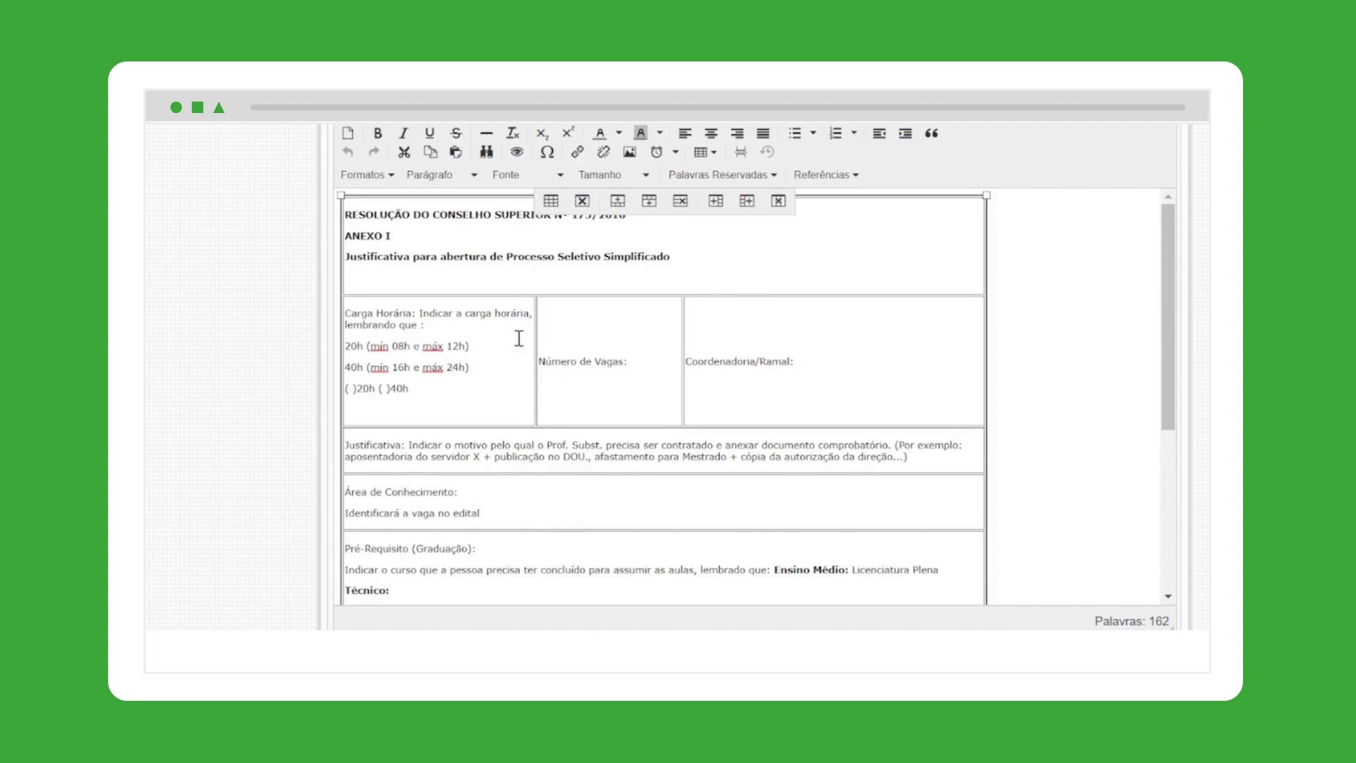
Add a colon at the end of the heading "Justificativa para abertura de Processo Seletivo Simplificado"
{"action": "scroll", "coordinate": [505, 353], "scroll_direction": "up", "scroll_amount": 3}
{"action": "left_click", "coordinate": [709, 447]}
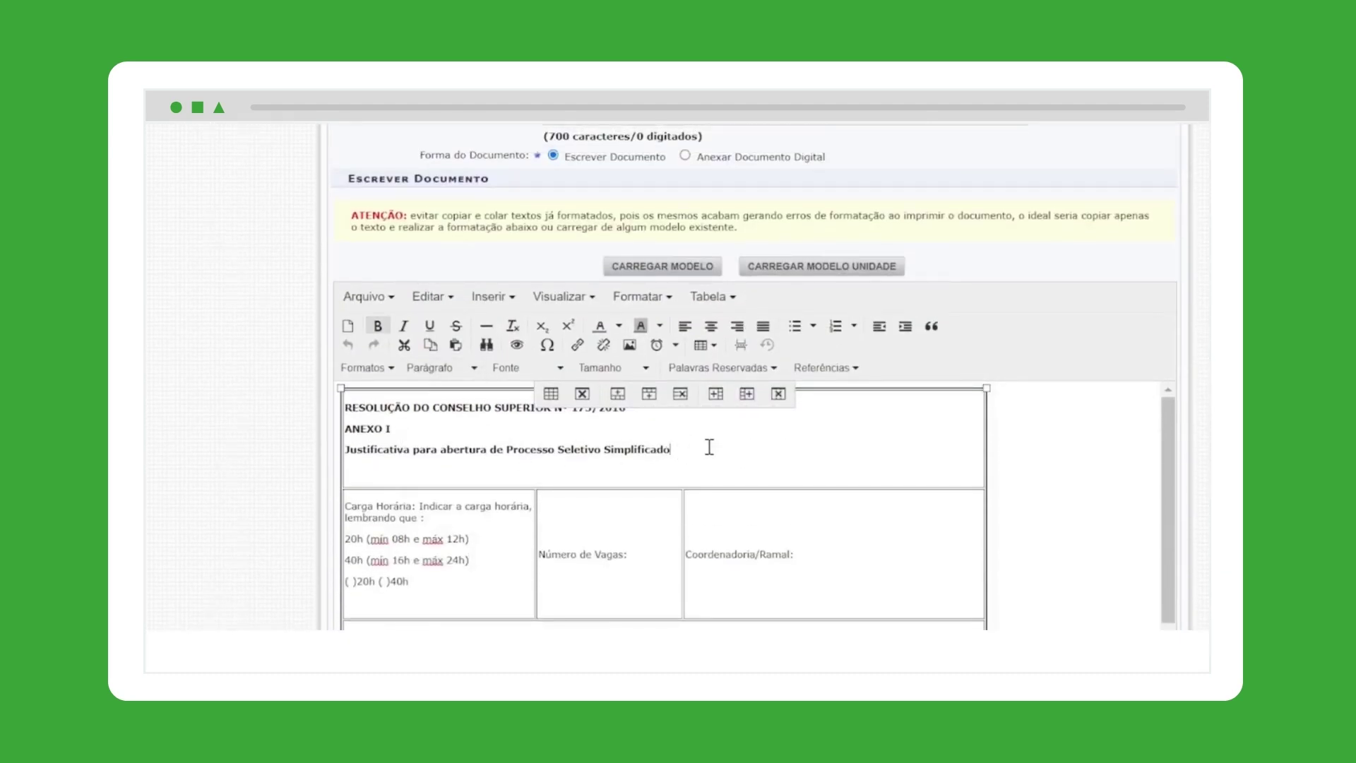
{"action": "type", "text": ":"}
{"action": "left_click", "coordinate": [709, 447]}
{"action": "left_click", "coordinate": [707, 445]}
Examine the form's heading and its Carga Horária, Número de Vagas, Coordenadoria/Ramal, Justificativa and Pré-Requisito fields
{"action": "scroll", "coordinate": [703, 528], "scroll_direction": "down", "scroll_amount": 3}
{"action": "left_click", "coordinate": [458, 443]}
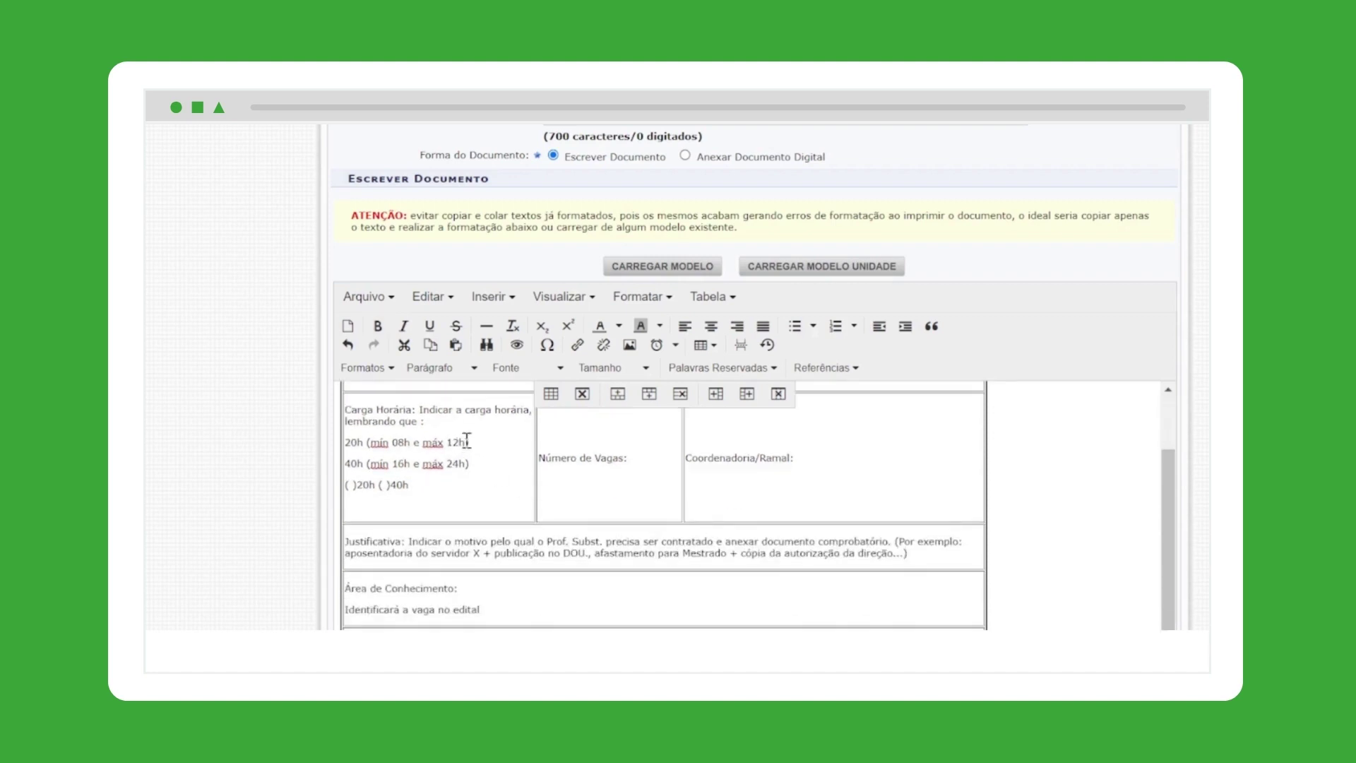
{"action": "left_click", "coordinate": [383, 486]}
{"action": "left_click", "coordinate": [633, 477]}
{"action": "scroll", "coordinate": [639, 463], "scroll_direction": "down", "scroll_amount": 2}
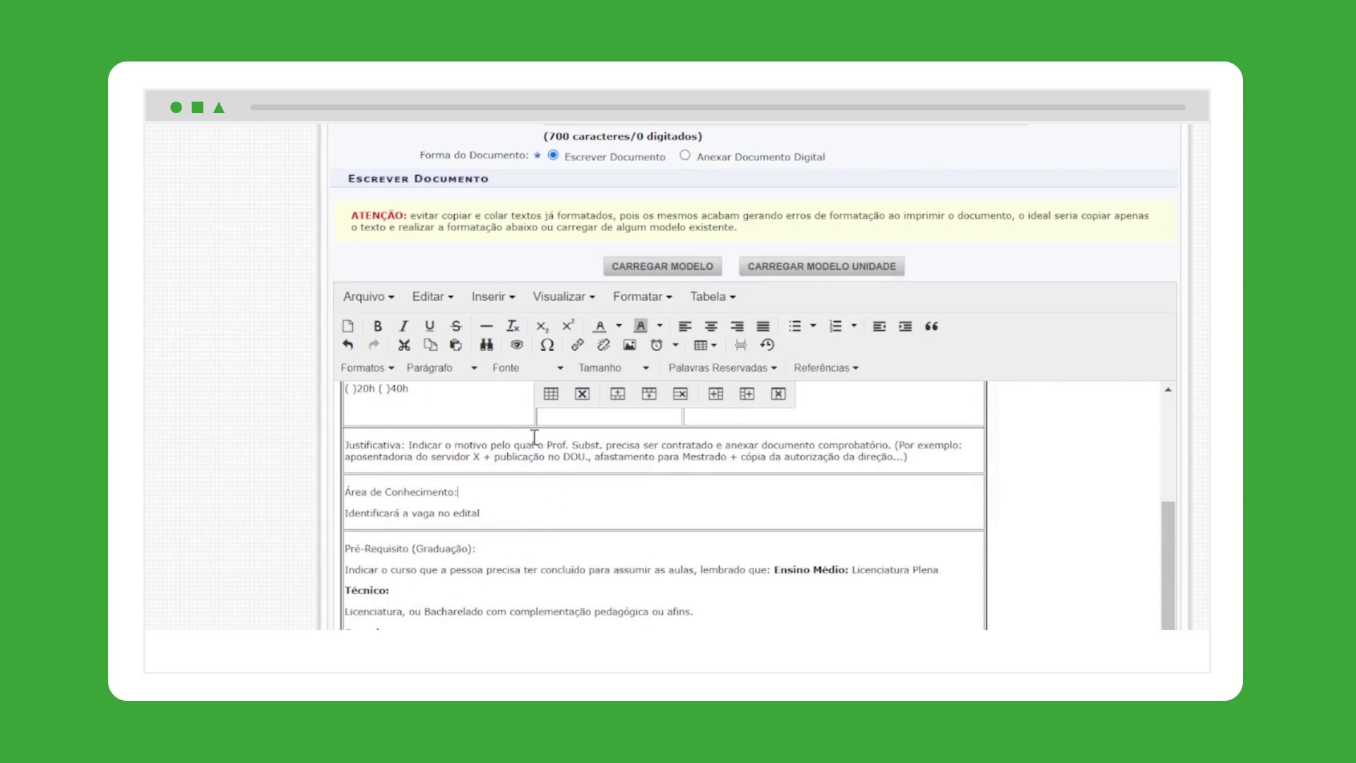
{"action": "scroll", "coordinate": [791, 487], "scroll_direction": "up", "scroll_amount": 4}
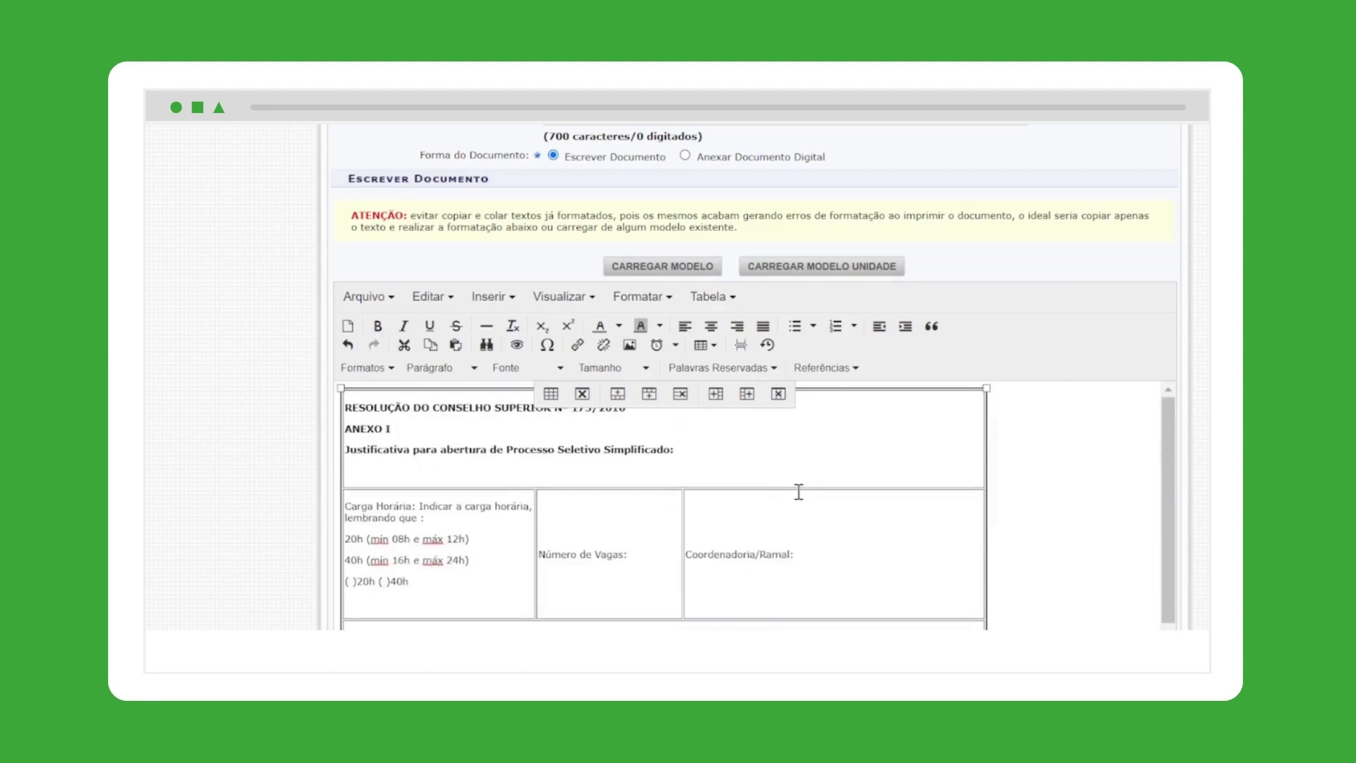
{"action": "left_click", "coordinate": [741, 449]}
{"action": "left_click_drag", "start_coordinate": [741, 449], "coordinate": [339, 453]}
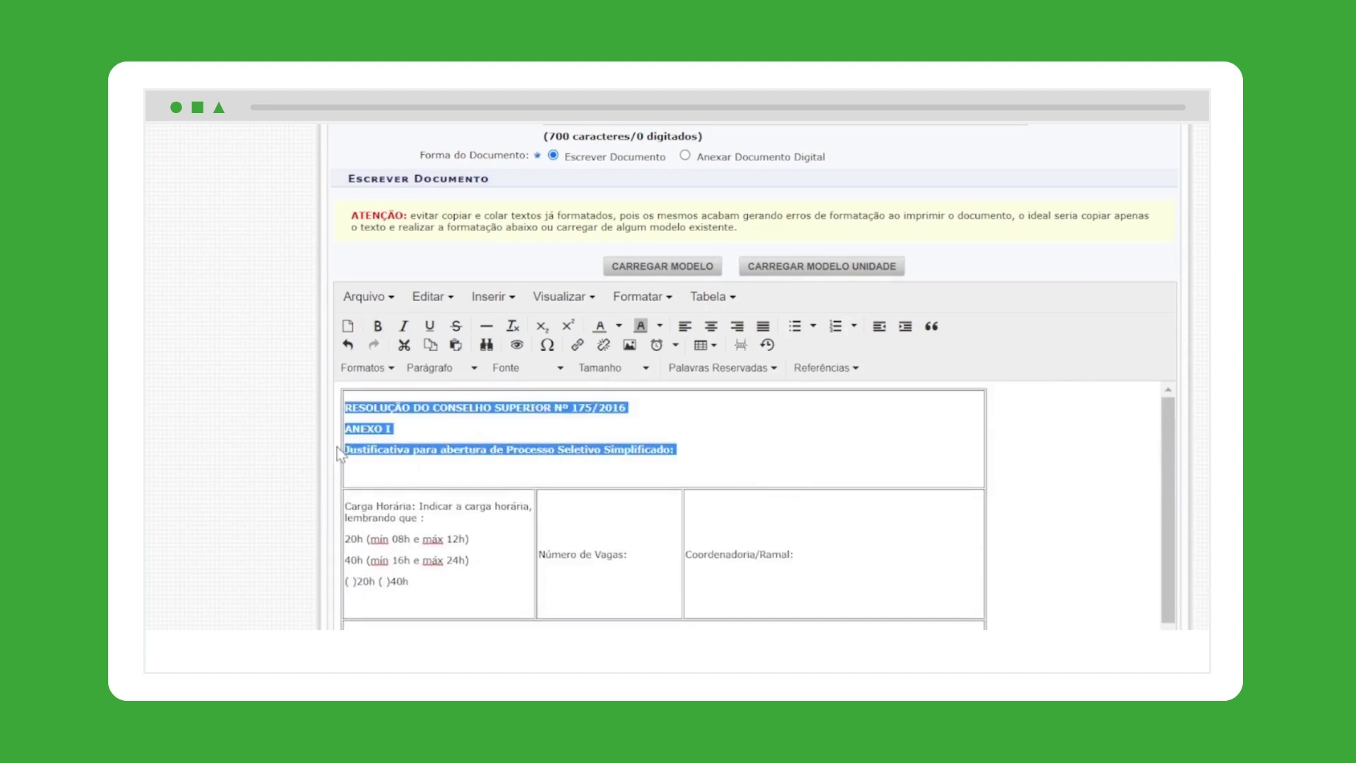
{"action": "left_click", "coordinate": [762, 460]}
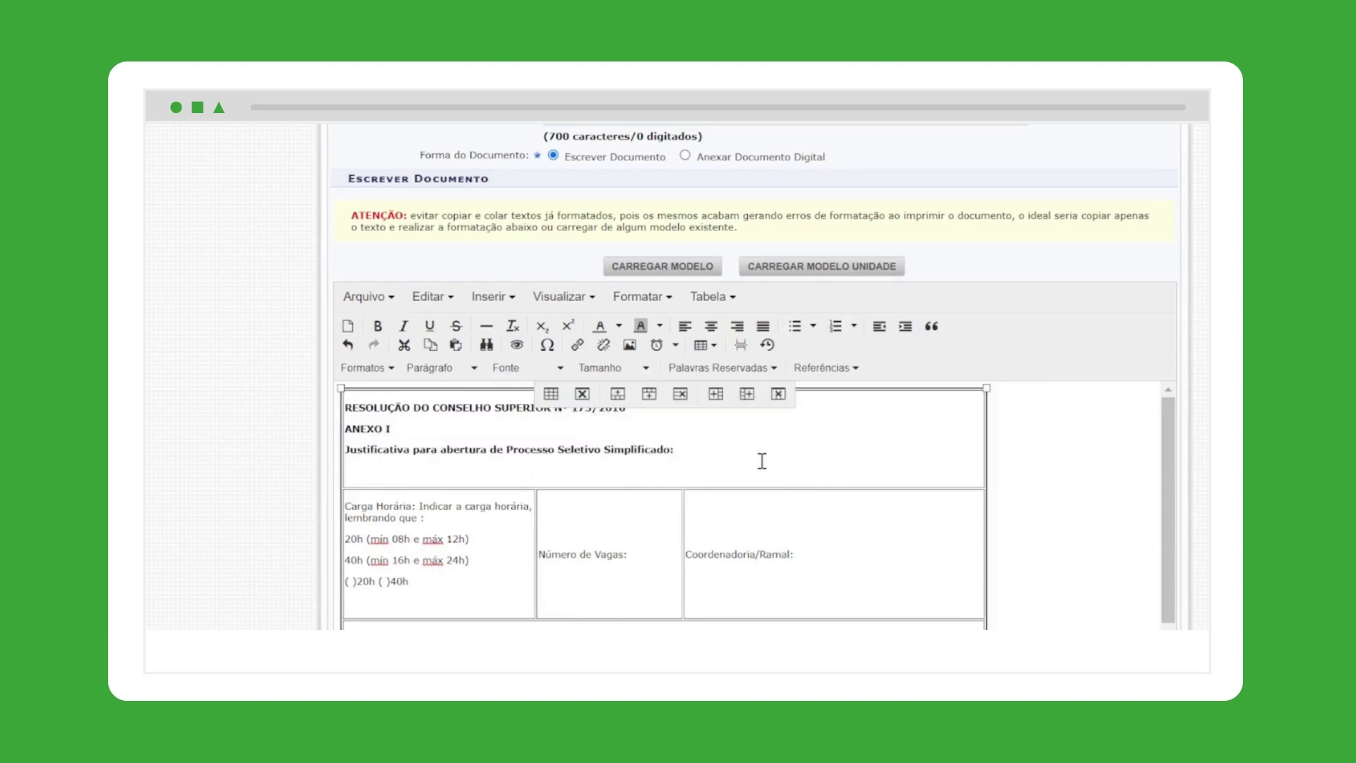
{"action": "scroll", "coordinate": [763, 461], "scroll_direction": "down", "scroll_amount": 3}
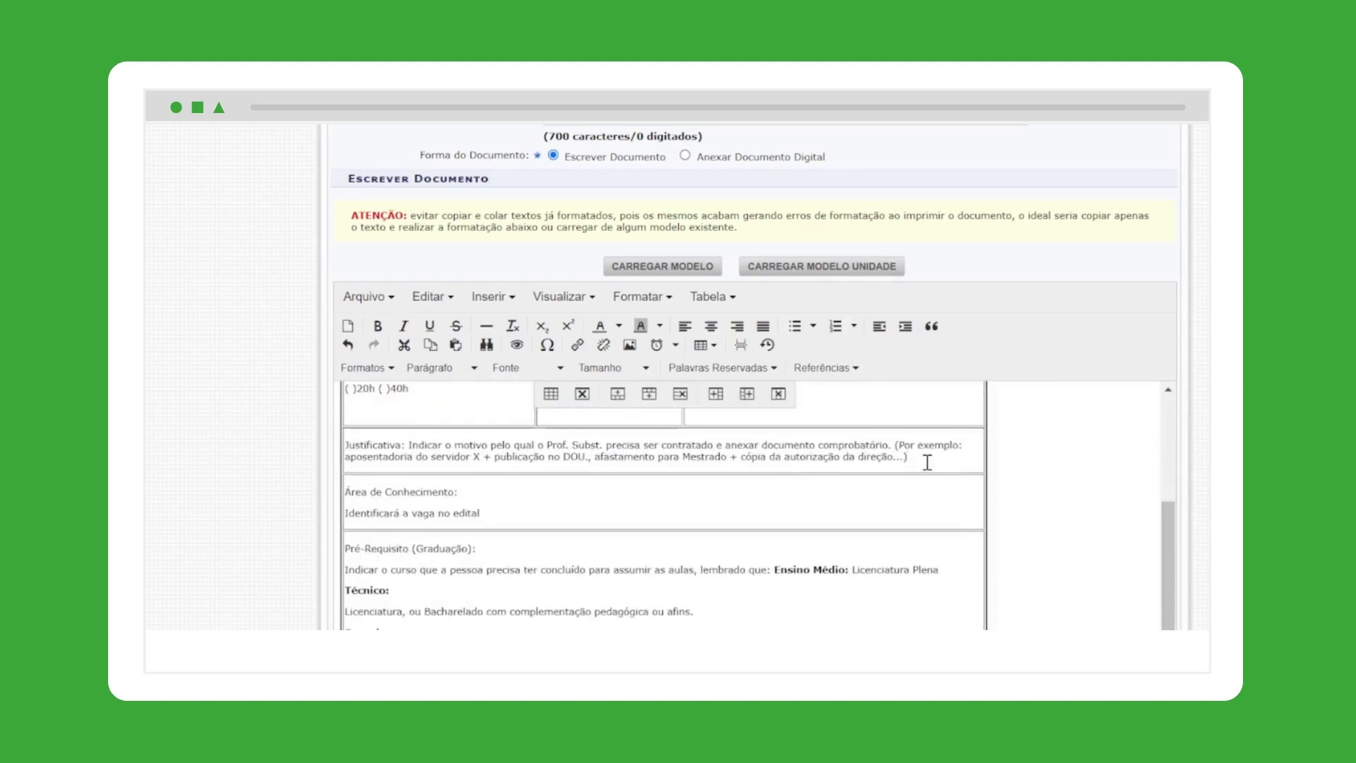
{"action": "scroll", "coordinate": [927, 463], "scroll_direction": "up", "scroll_amount": 3}
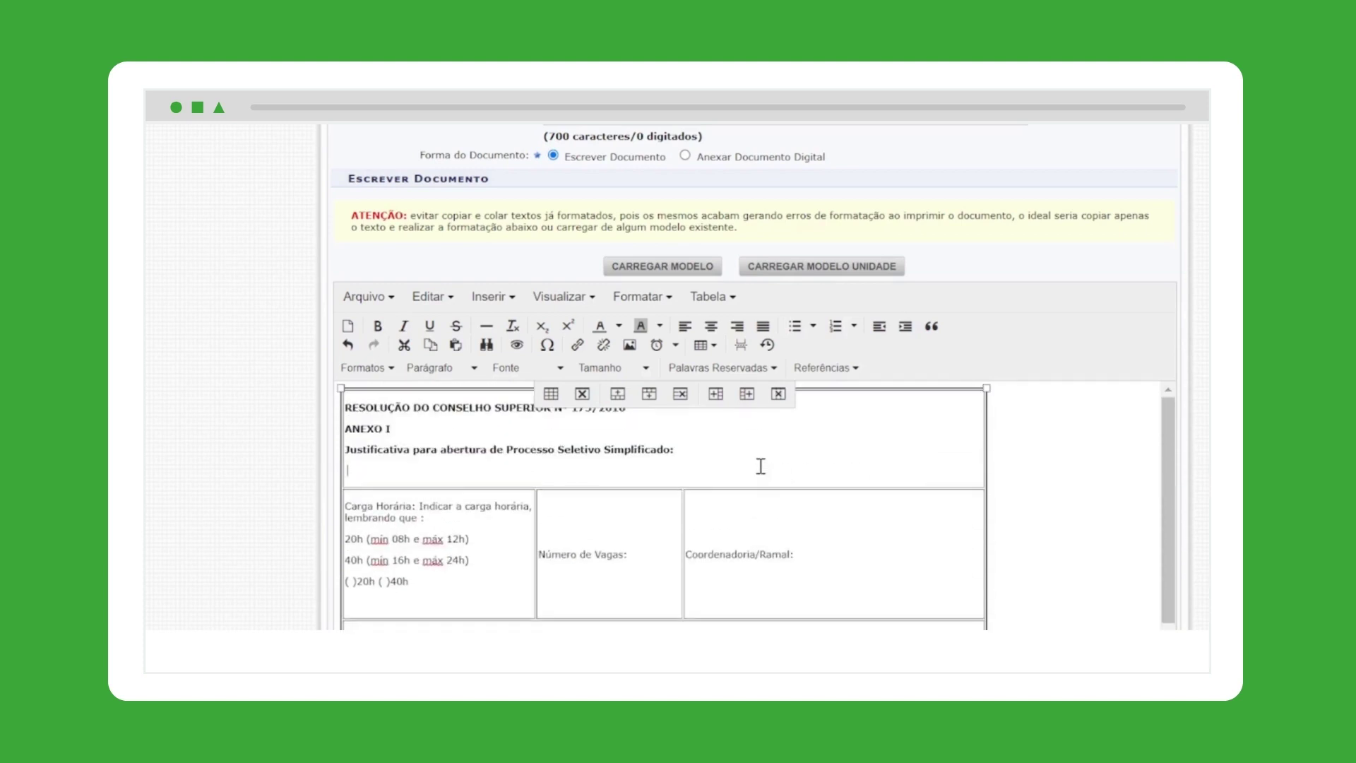
{"action": "scroll", "coordinate": [761, 466], "scroll_direction": "down", "scroll_amount": 5}
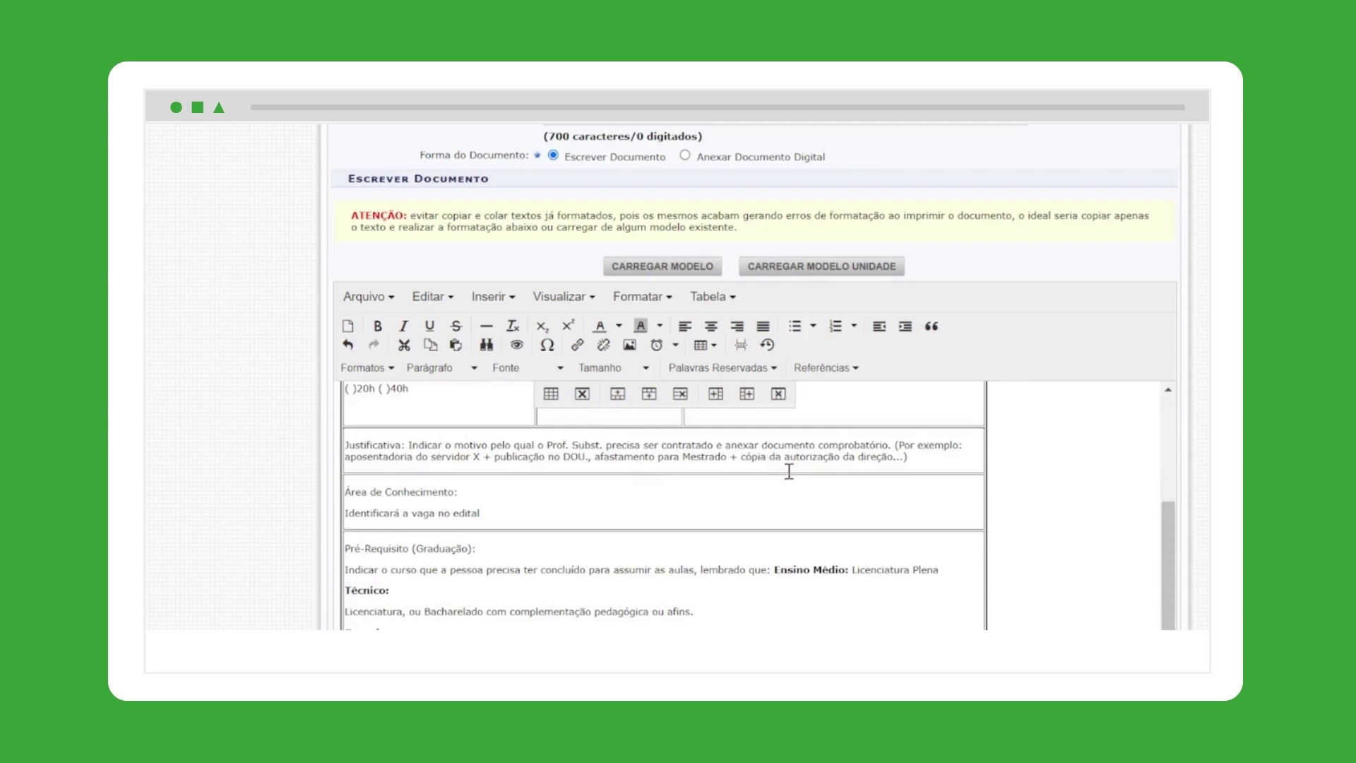
{"action": "scroll", "coordinate": [771, 486], "scroll_direction": "up", "scroll_amount": 5}
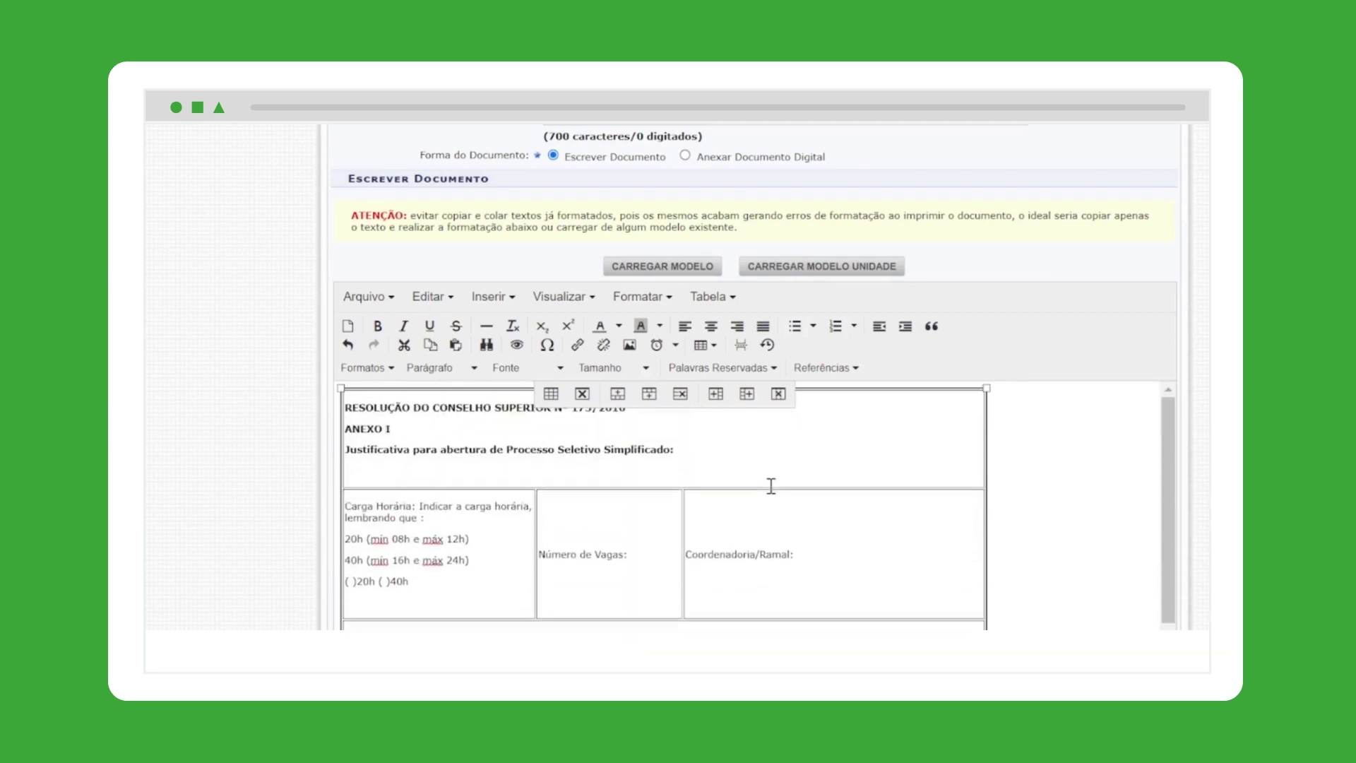
{"action": "scroll", "coordinate": [767, 477], "scroll_direction": "down", "scroll_amount": 5}
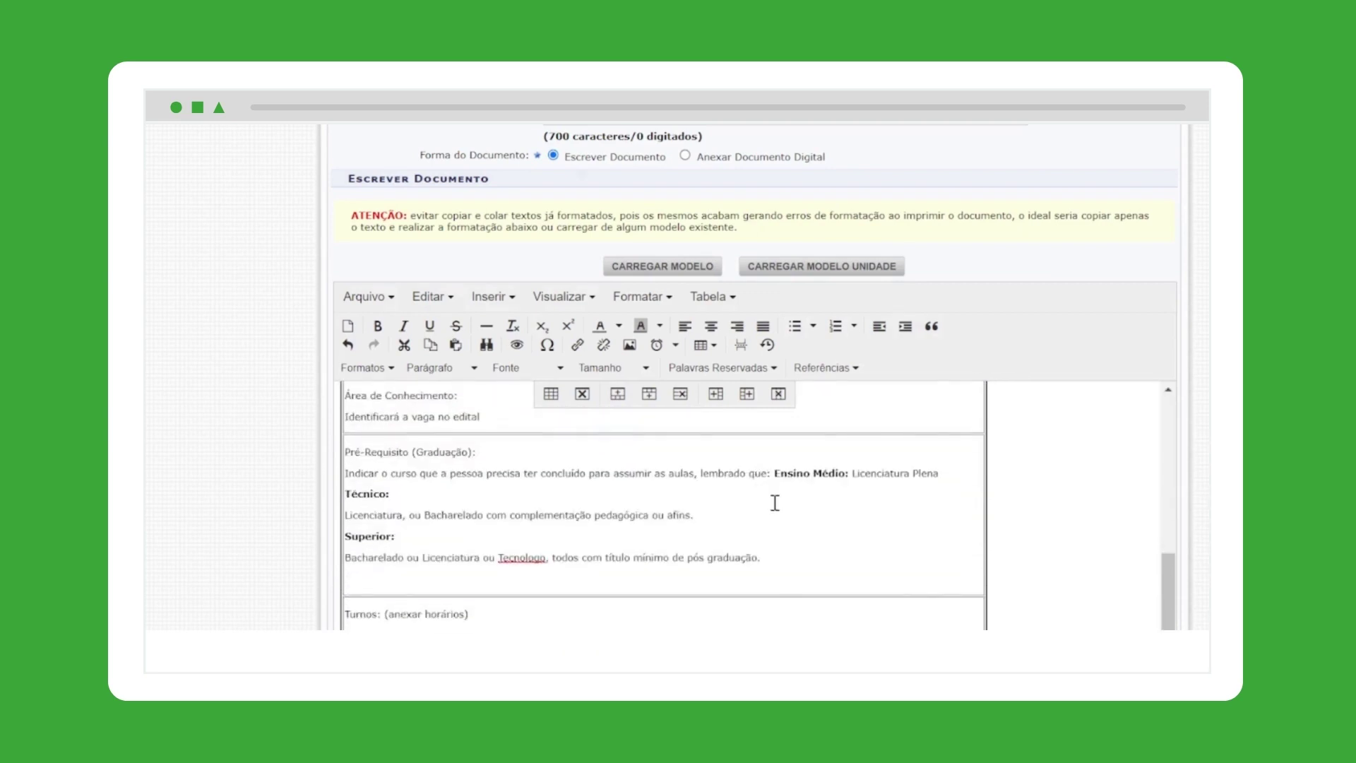
{"action": "scroll", "coordinate": [774, 504], "scroll_direction": "up", "scroll_amount": 2}
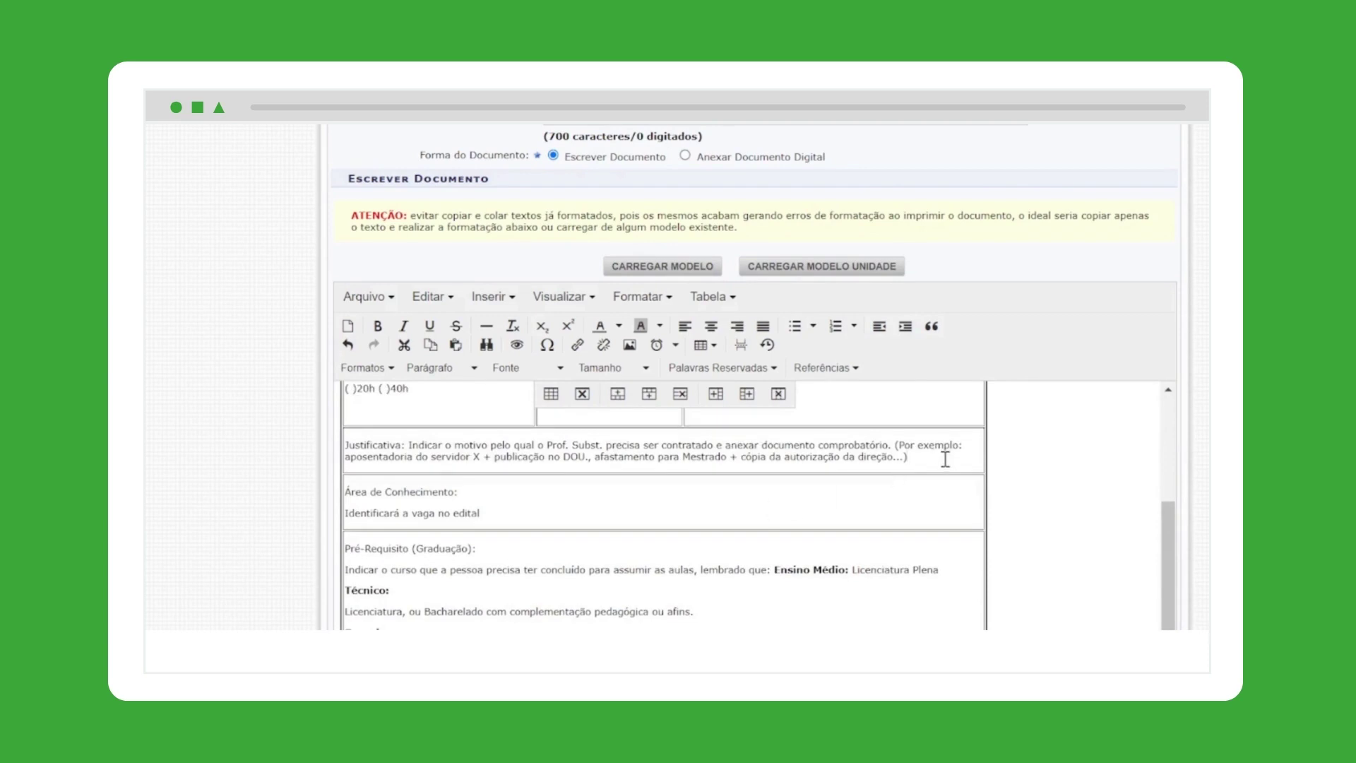
{"action": "left_click_drag", "start_coordinate": [945, 459], "coordinate": [346, 424]}
{"action": "left_click", "coordinate": [886, 509]}
Enter "Engenharia Mecânica" as the Área de Conhecimento and delete the hint "Identificará a vaga no edital" below it
{"action": "left_click", "coordinate": [508, 492]}
{"action": "type", "text": "Engenharia Mecânica"}
{"action": "left_click_drag", "start_coordinate": [502, 514], "coordinate": [345, 516]}
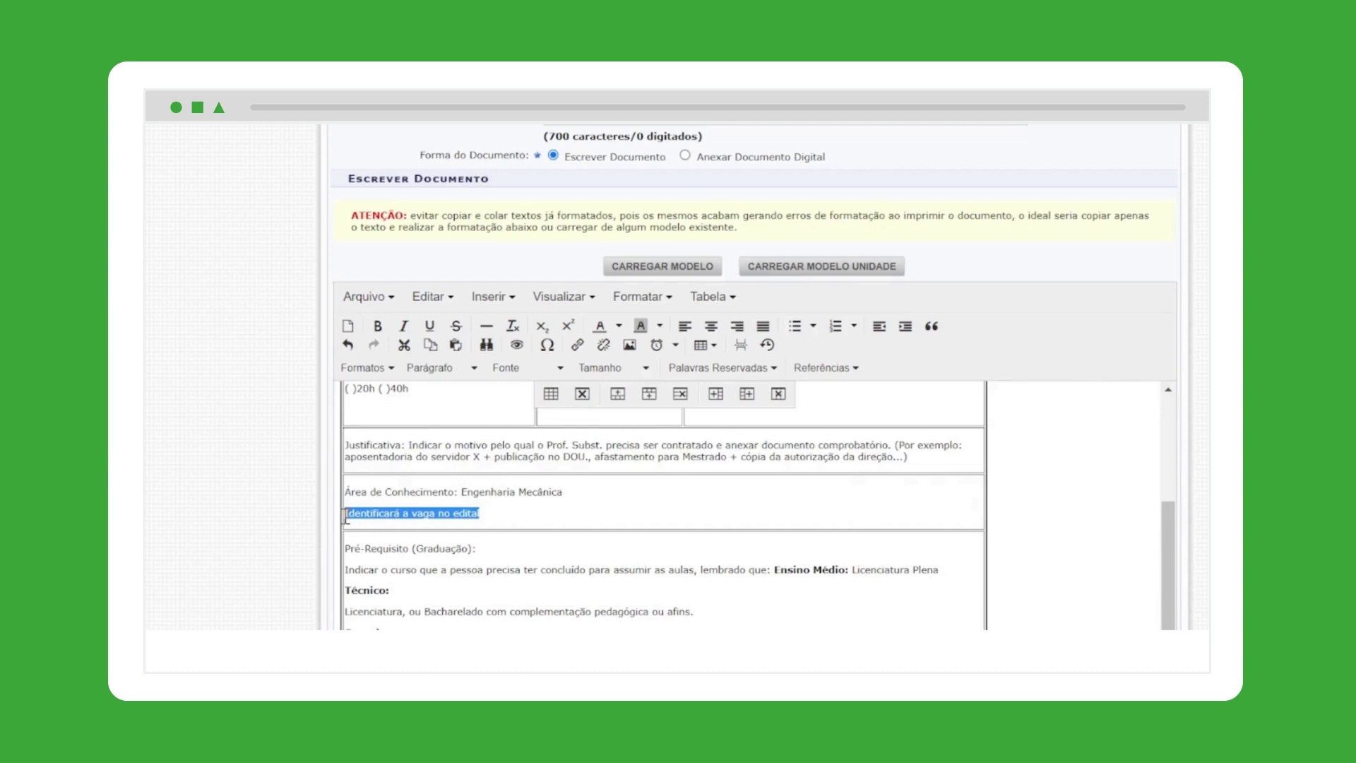
{"action": "key", "text": "Delete"}
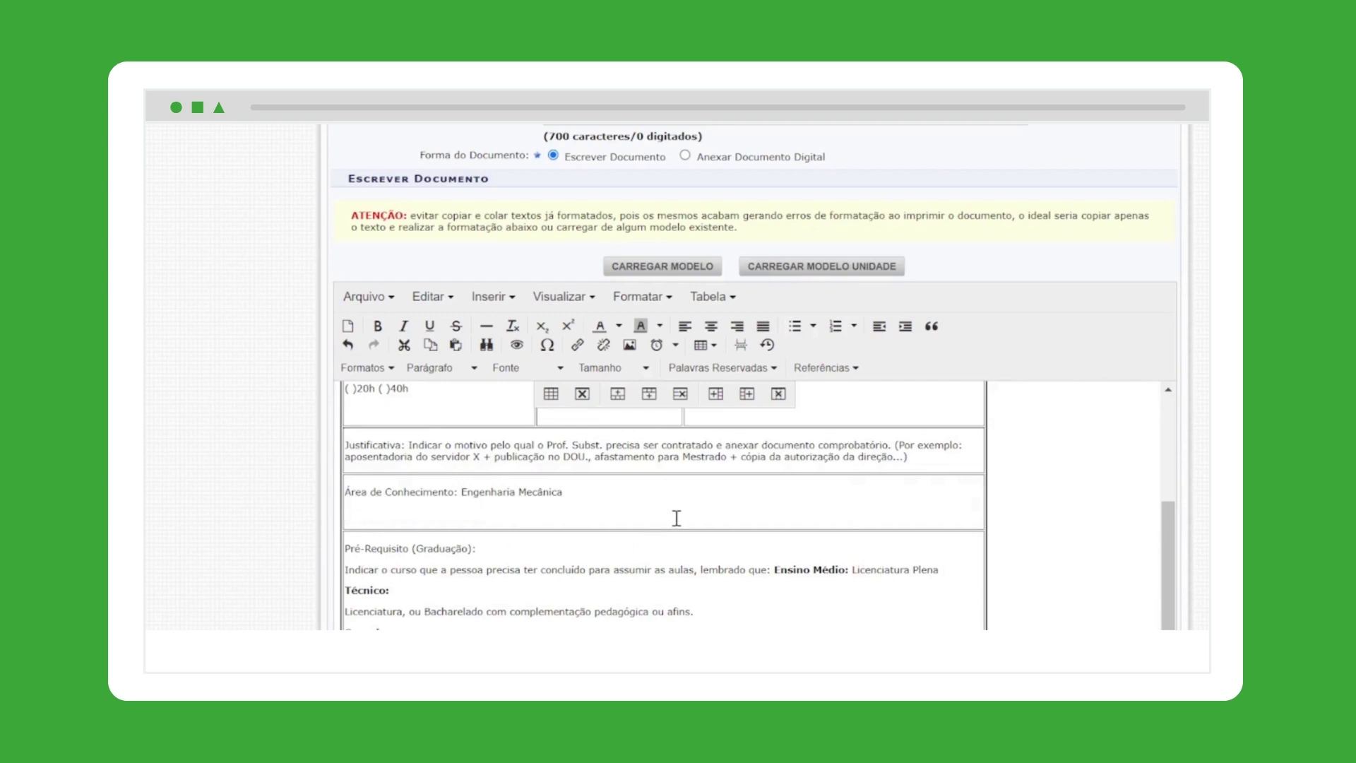
Examine the Pré-Requisito (Graduação) guidance on required degrees for Ensino Médio, Técnico and Superior in the ANEXO I form
{"action": "scroll", "coordinate": [676, 518], "scroll_direction": "down", "scroll_amount": 3}
{"action": "left_click", "coordinate": [655, 454]}
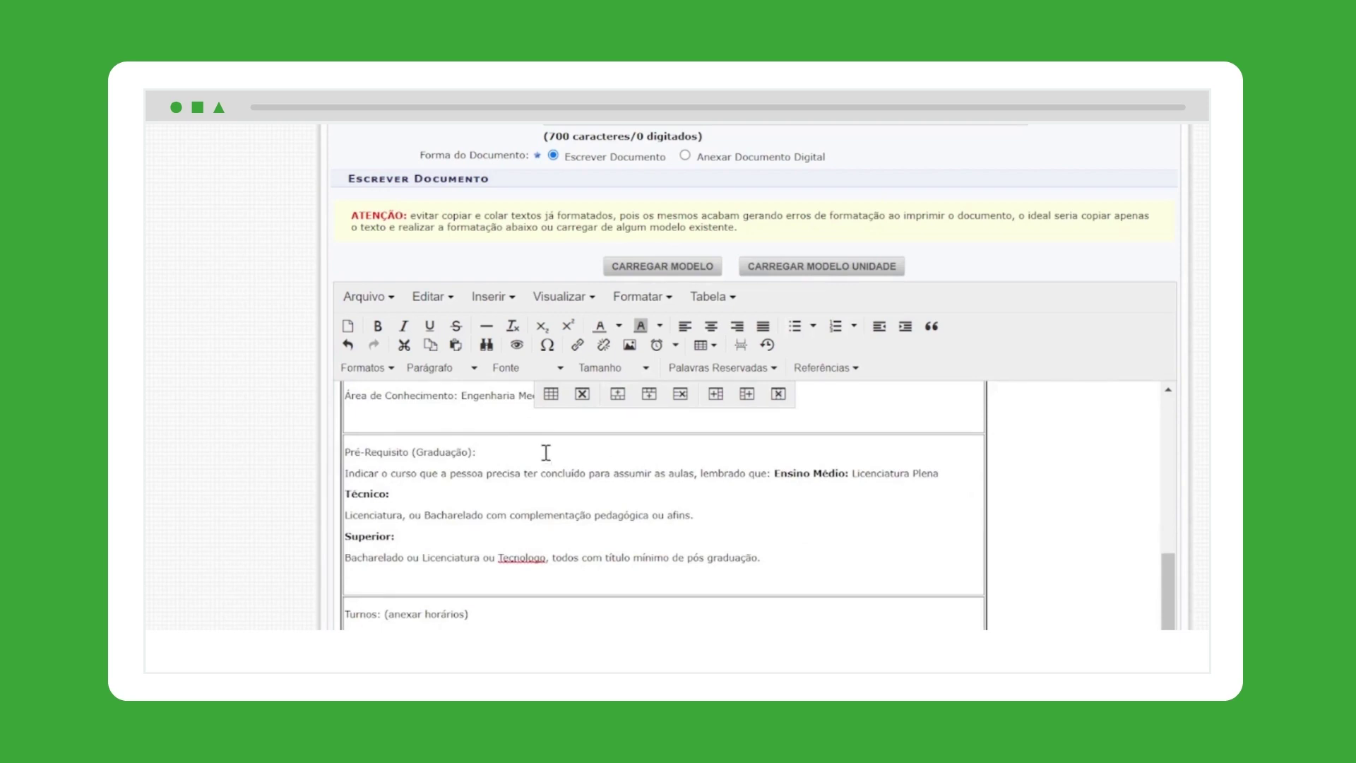
{"action": "left_click_drag", "start_coordinate": [546, 454], "coordinate": [788, 553]}
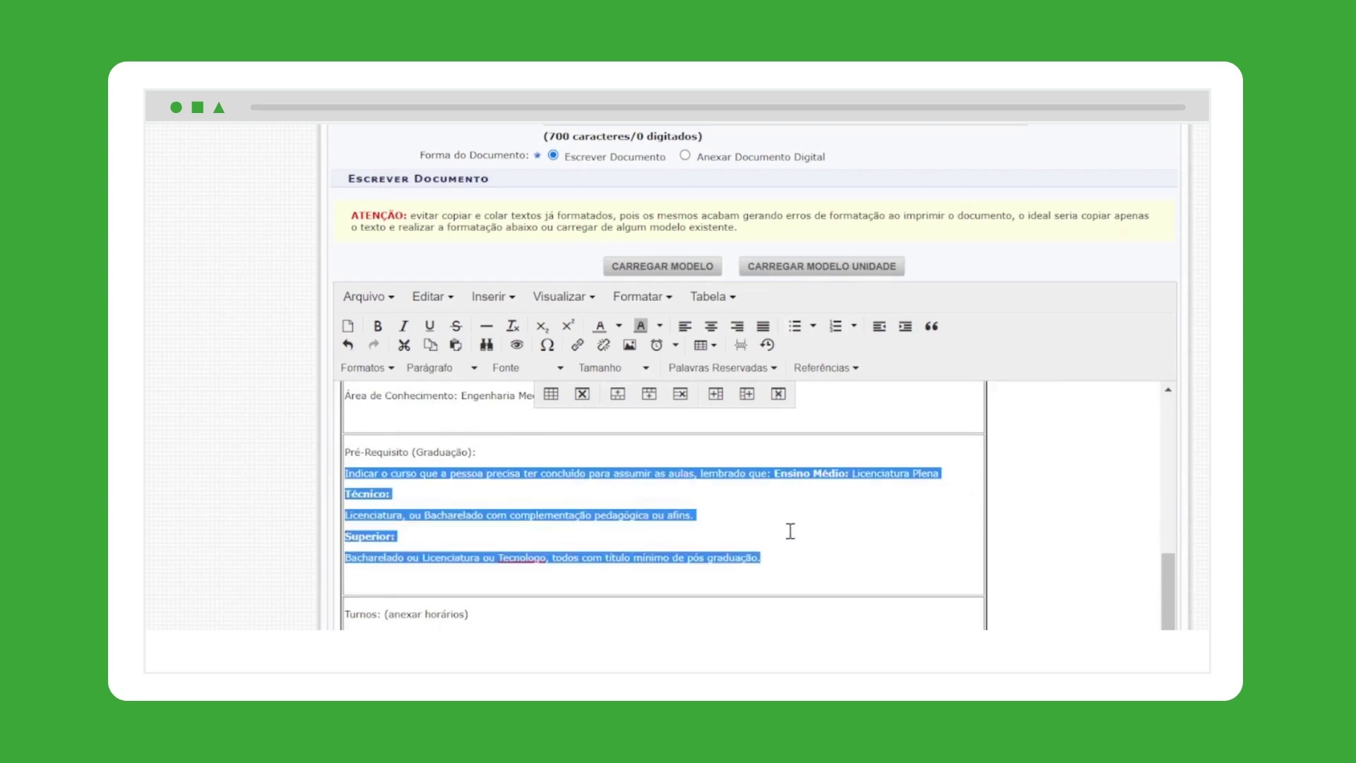
{"action": "left_click", "coordinate": [513, 455]}
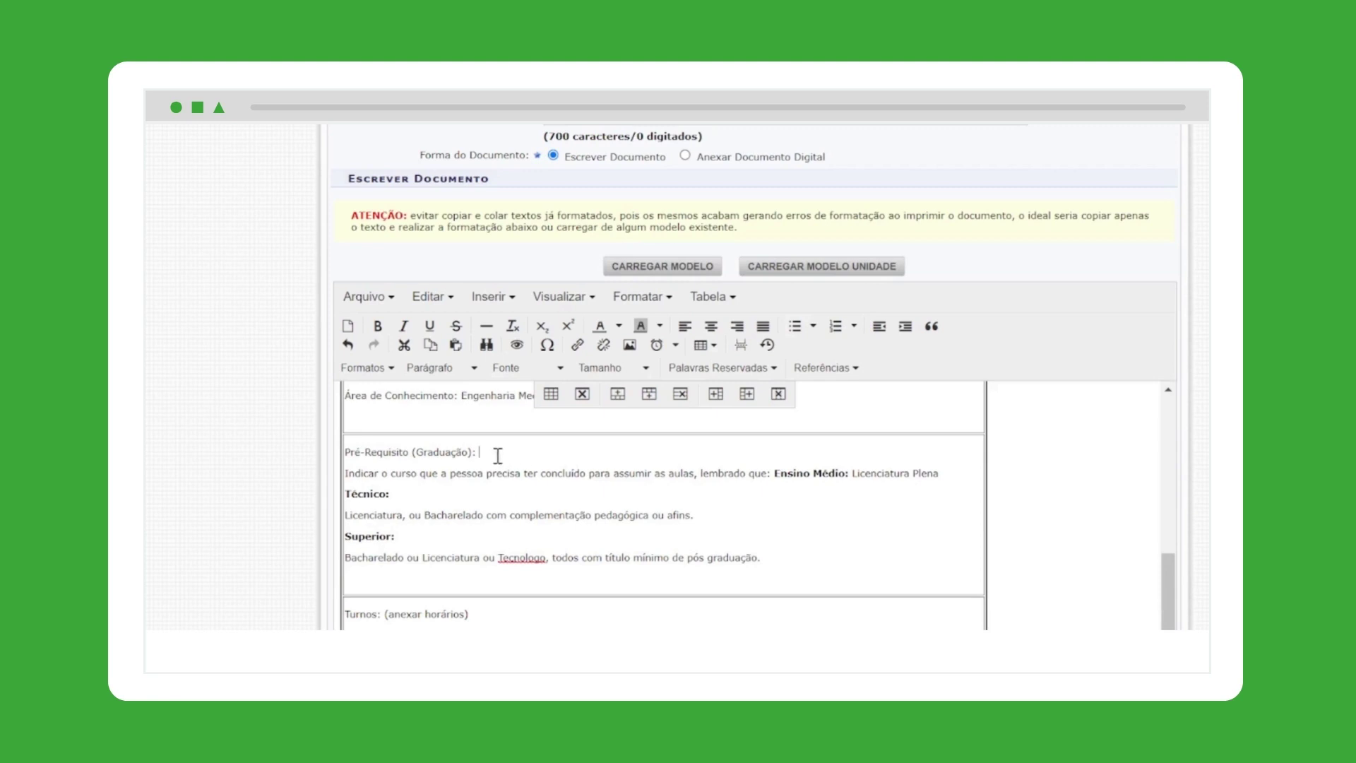
{"action": "left_click_drag", "start_coordinate": [346, 452], "coordinate": [508, 448]}
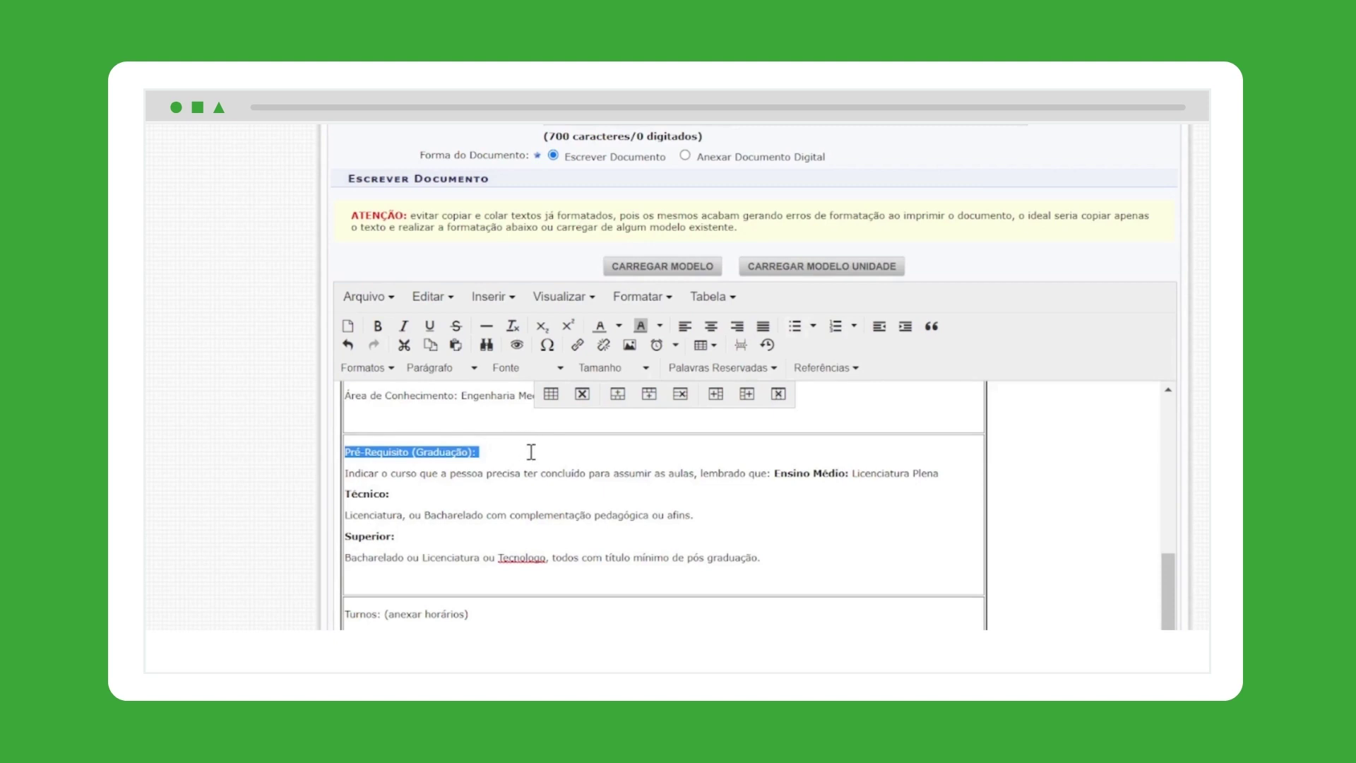
{"action": "left_click", "coordinate": [531, 452]}
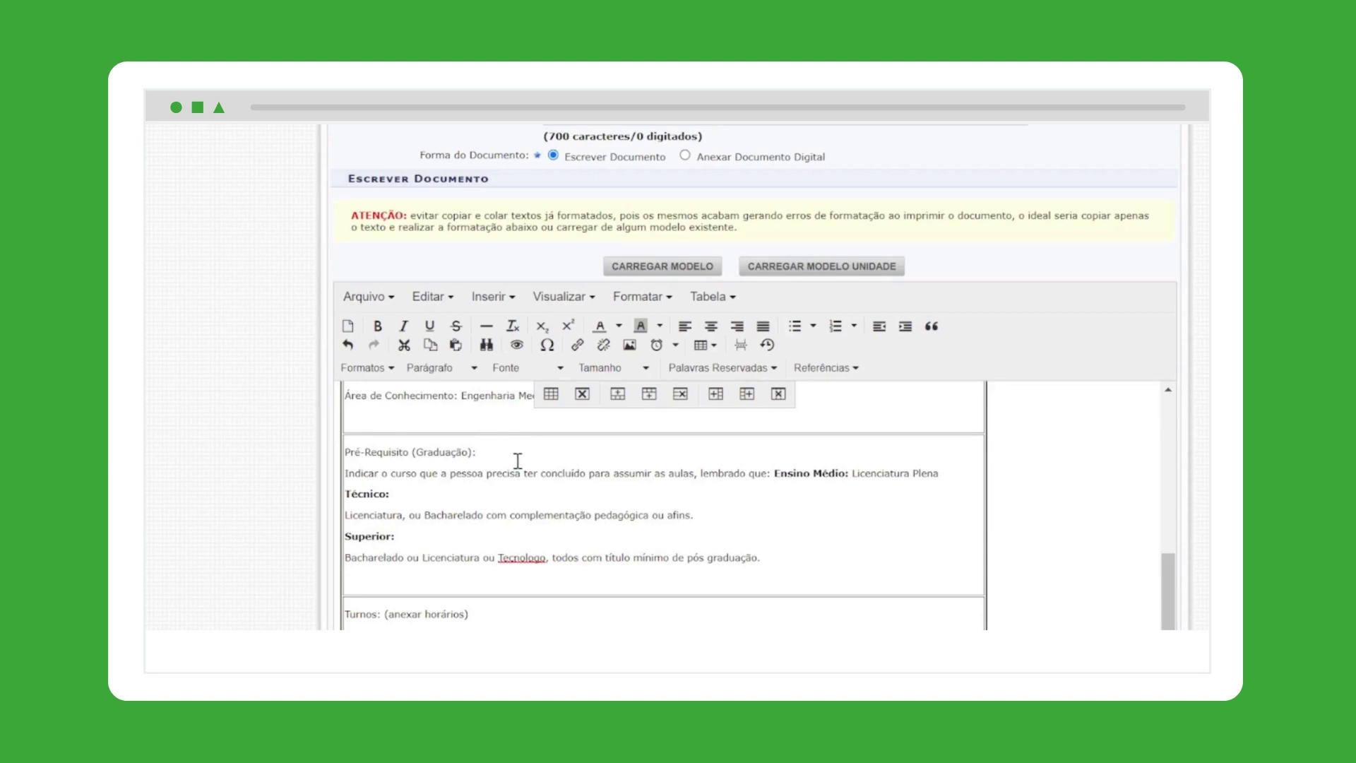
{"action": "left_click_drag", "start_coordinate": [510, 473], "coordinate": [786, 560]}
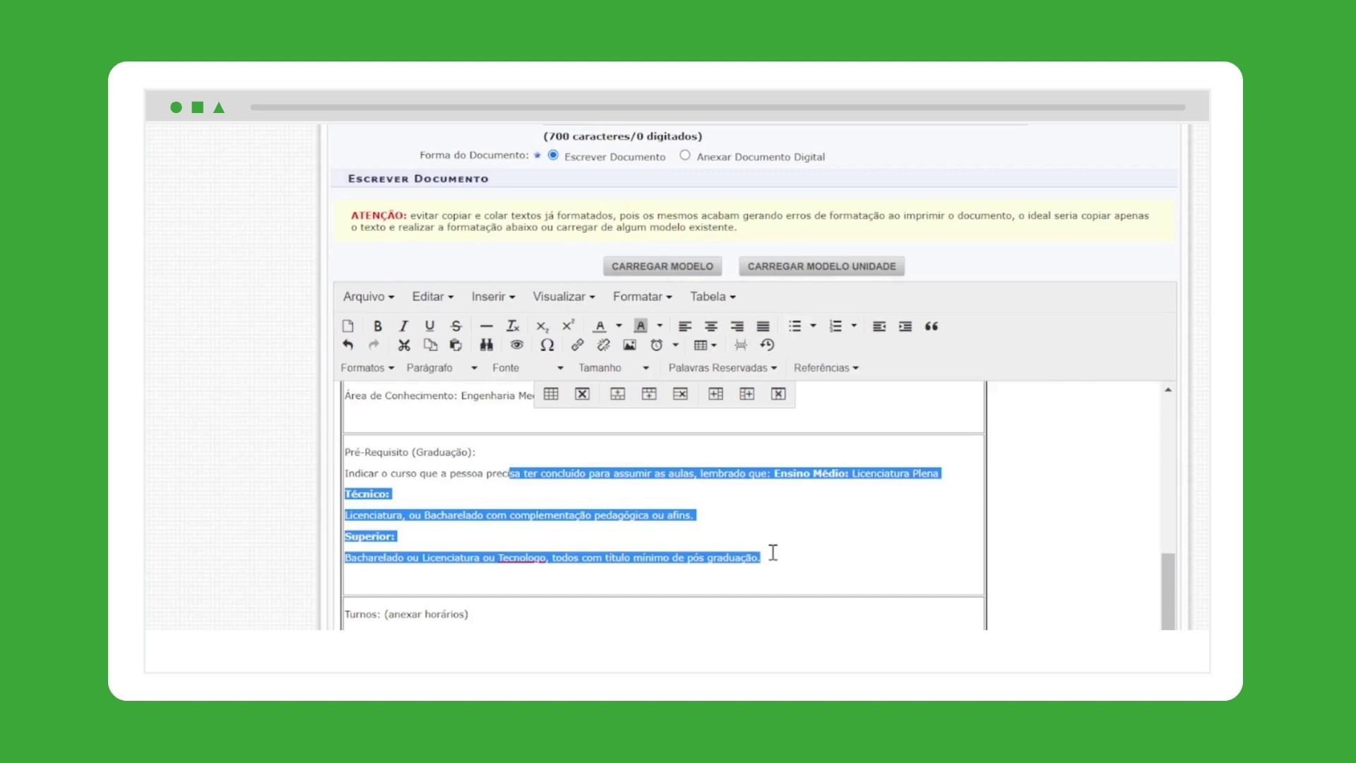
{"action": "left_click", "coordinate": [482, 453]}
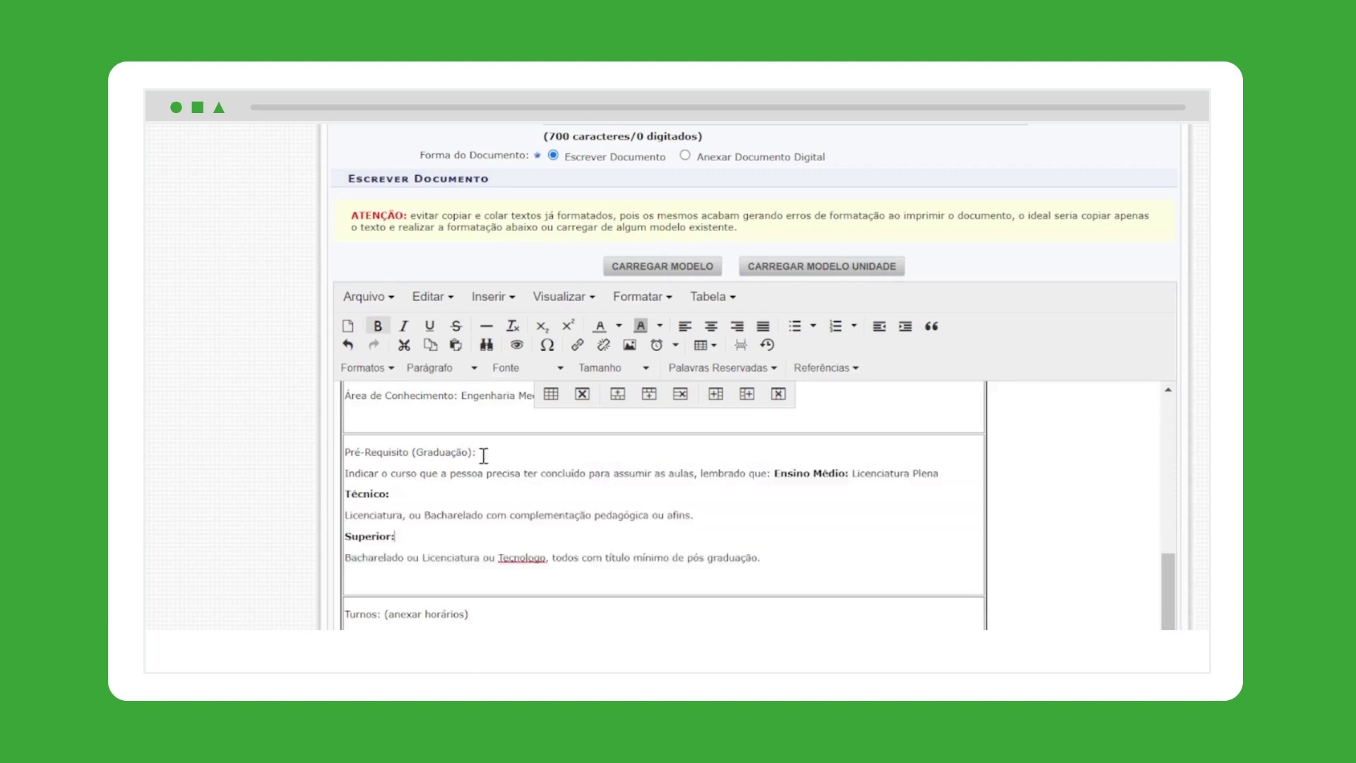
{"action": "left_click_drag", "start_coordinate": [508, 455], "coordinate": [738, 548]}
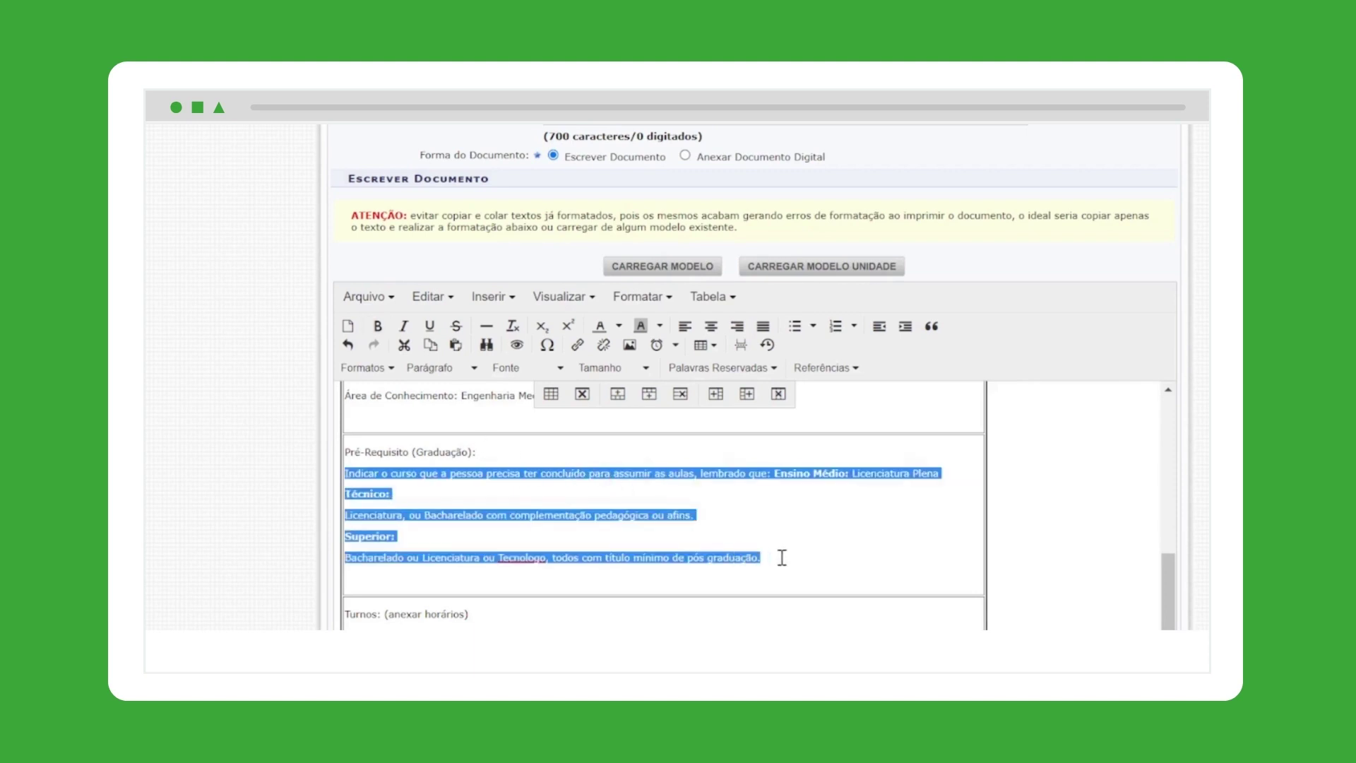
{"action": "left_click", "coordinate": [842, 550]}
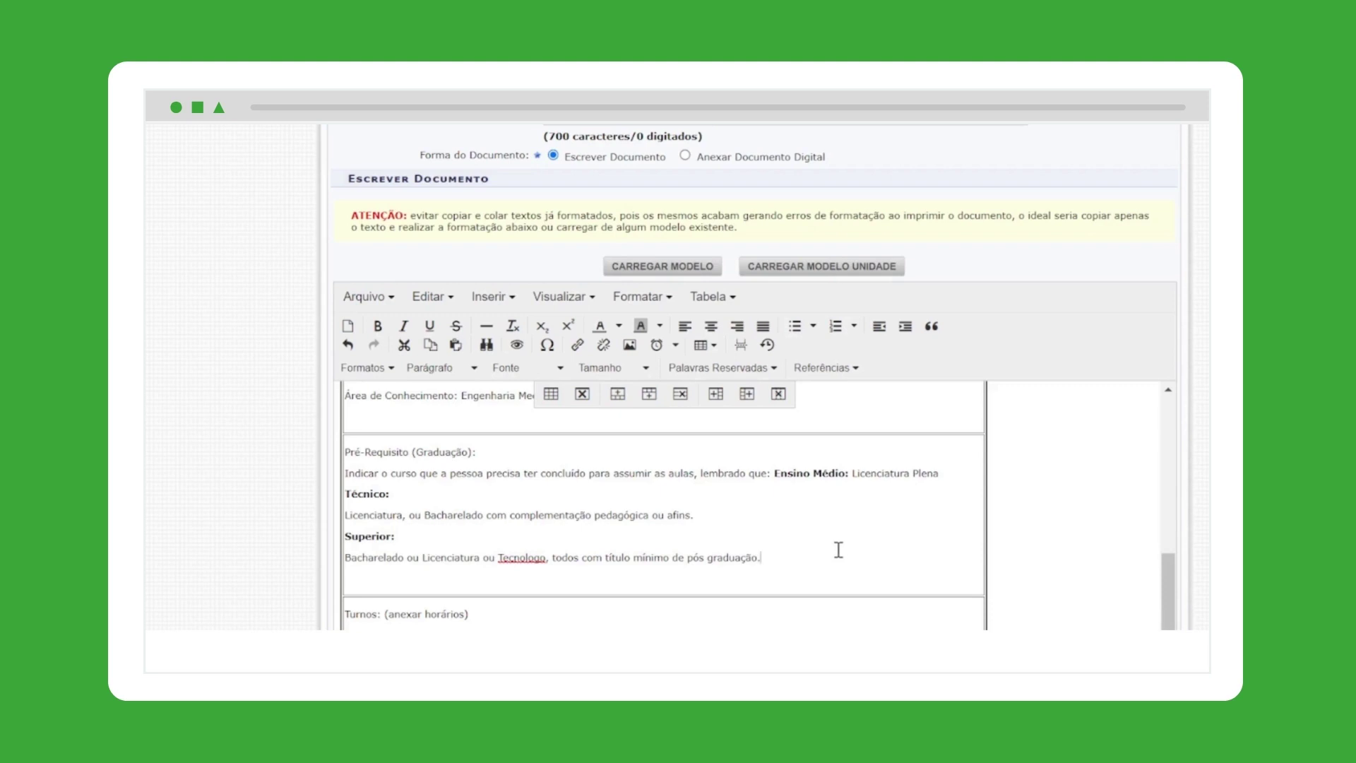
Examine the Turnos options with their observation line and the Membros da Comissão field at the end of the ANEXO I form
{"action": "scroll", "coordinate": [843, 548], "scroll_direction": "down", "scroll_amount": 1}
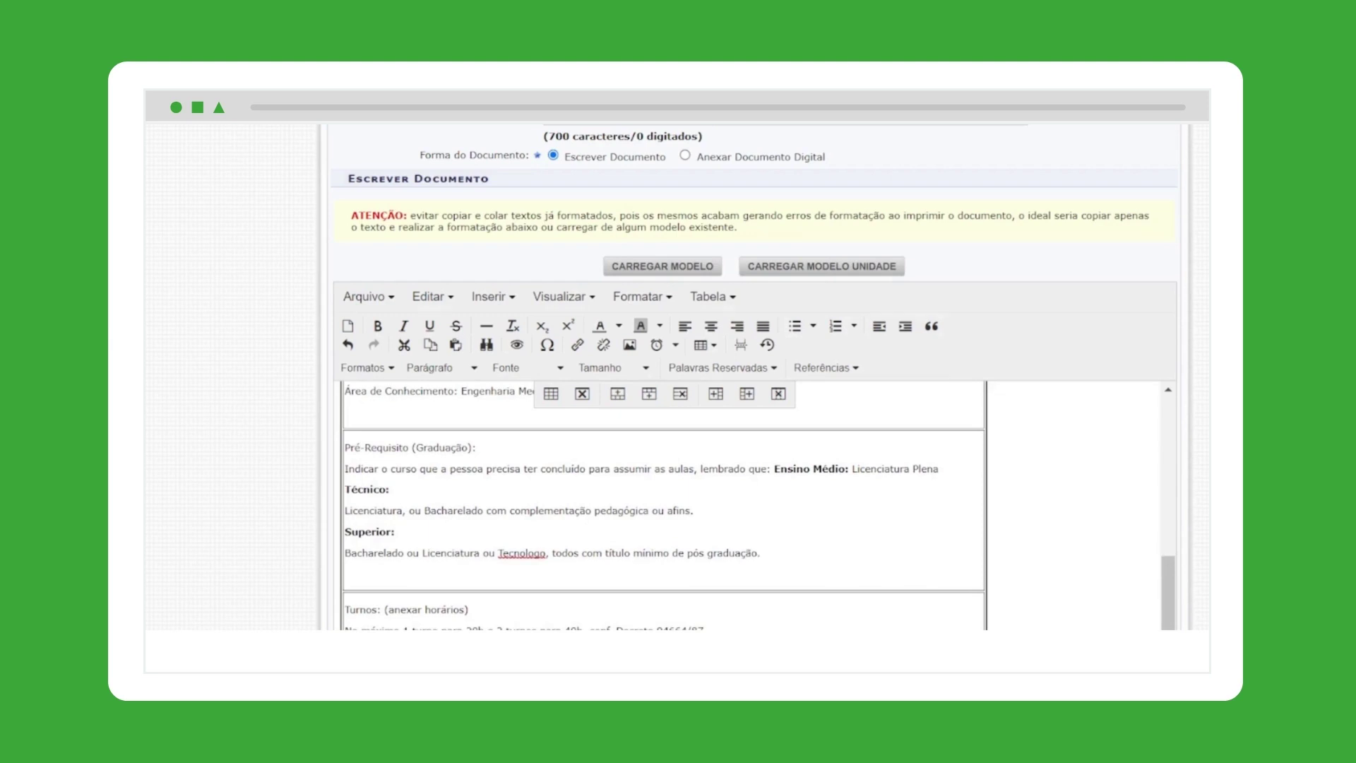
{"action": "scroll", "coordinate": [754, 381], "scroll_direction": "down", "scroll_amount": 3}
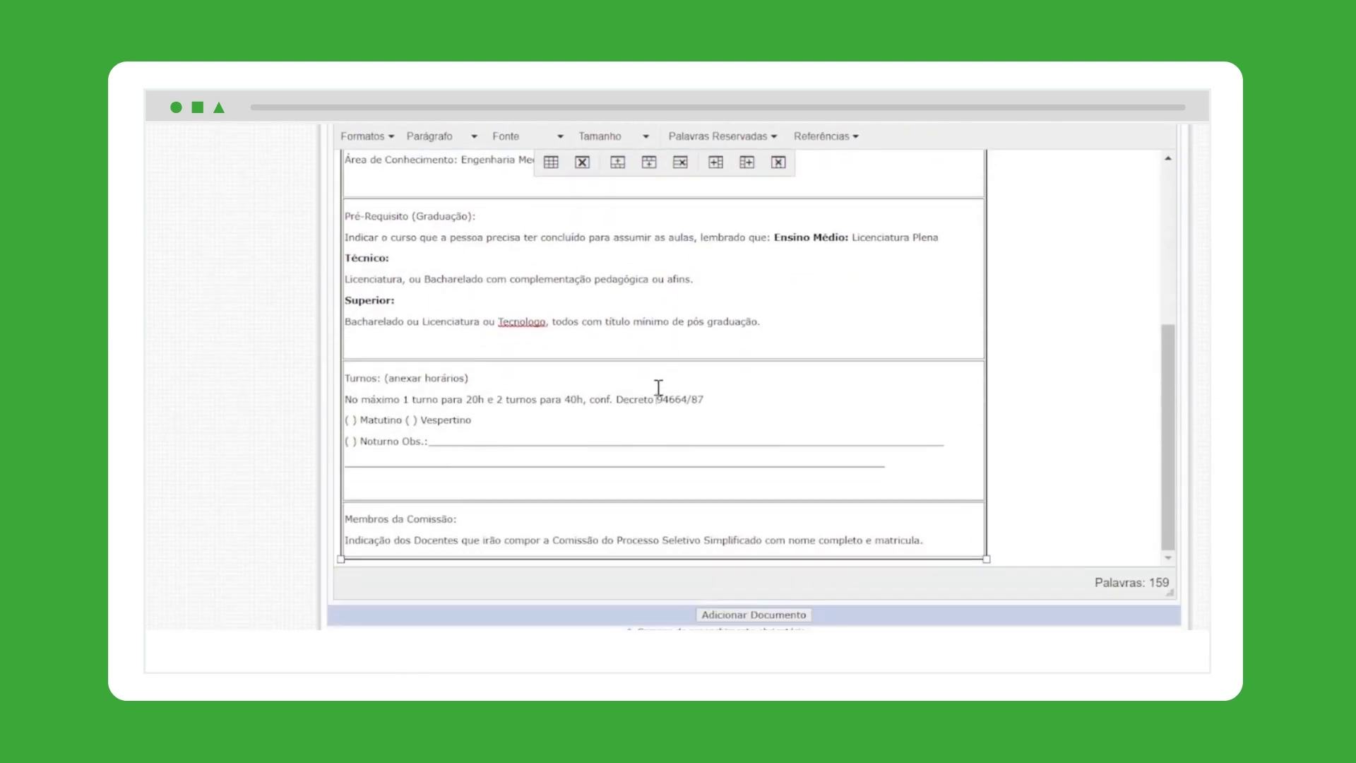
{"action": "left_click", "coordinate": [623, 437]}
{"action": "left_click", "coordinate": [410, 420]}
{"action": "left_click", "coordinate": [468, 421]}
{"action": "scroll", "coordinate": [374, 443], "scroll_direction": "down", "scroll_amount": 2}
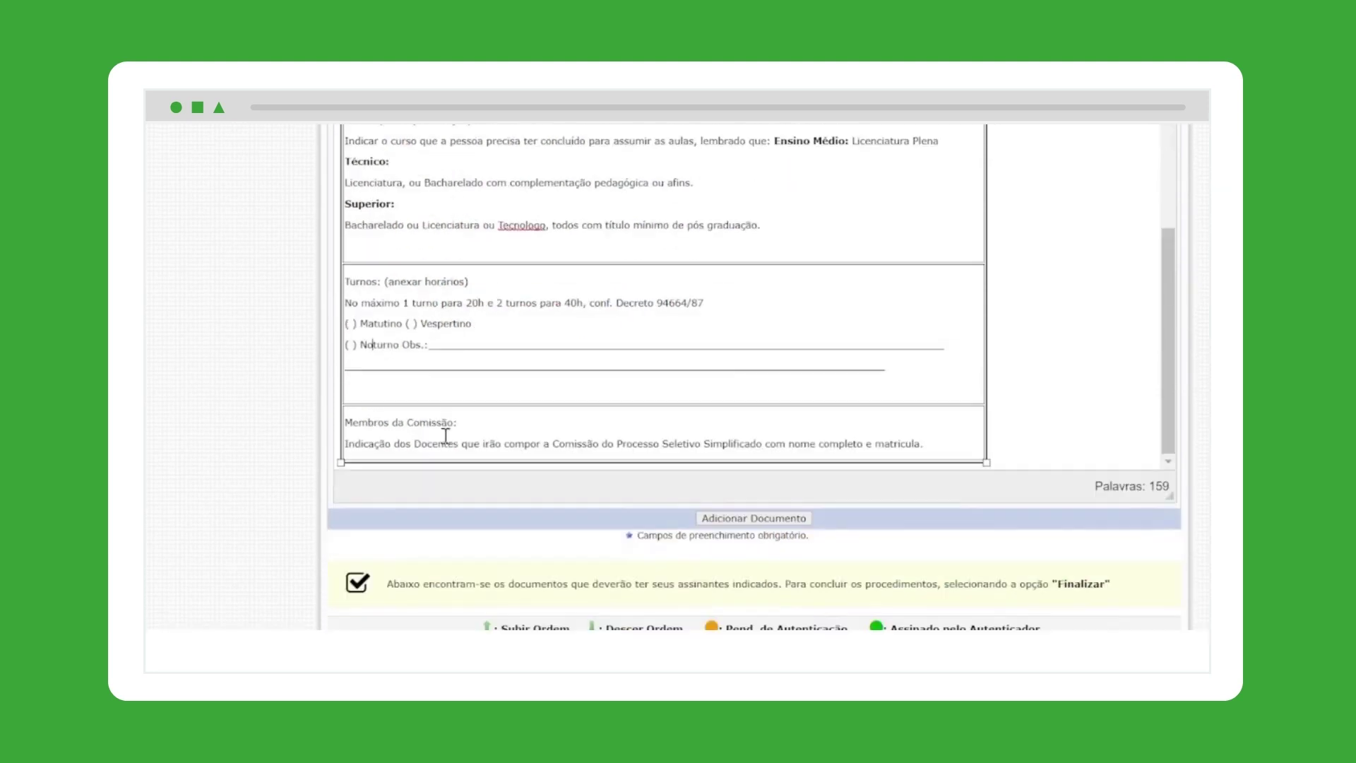
{"action": "left_click", "coordinate": [485, 422]}
Add the written form to the process and assign your own signature to the FORMULARIO document
{"action": "left_click", "coordinate": [760, 522]}
{"action": "scroll", "coordinate": [760, 519], "scroll_direction": "down", "scroll_amount": 5}
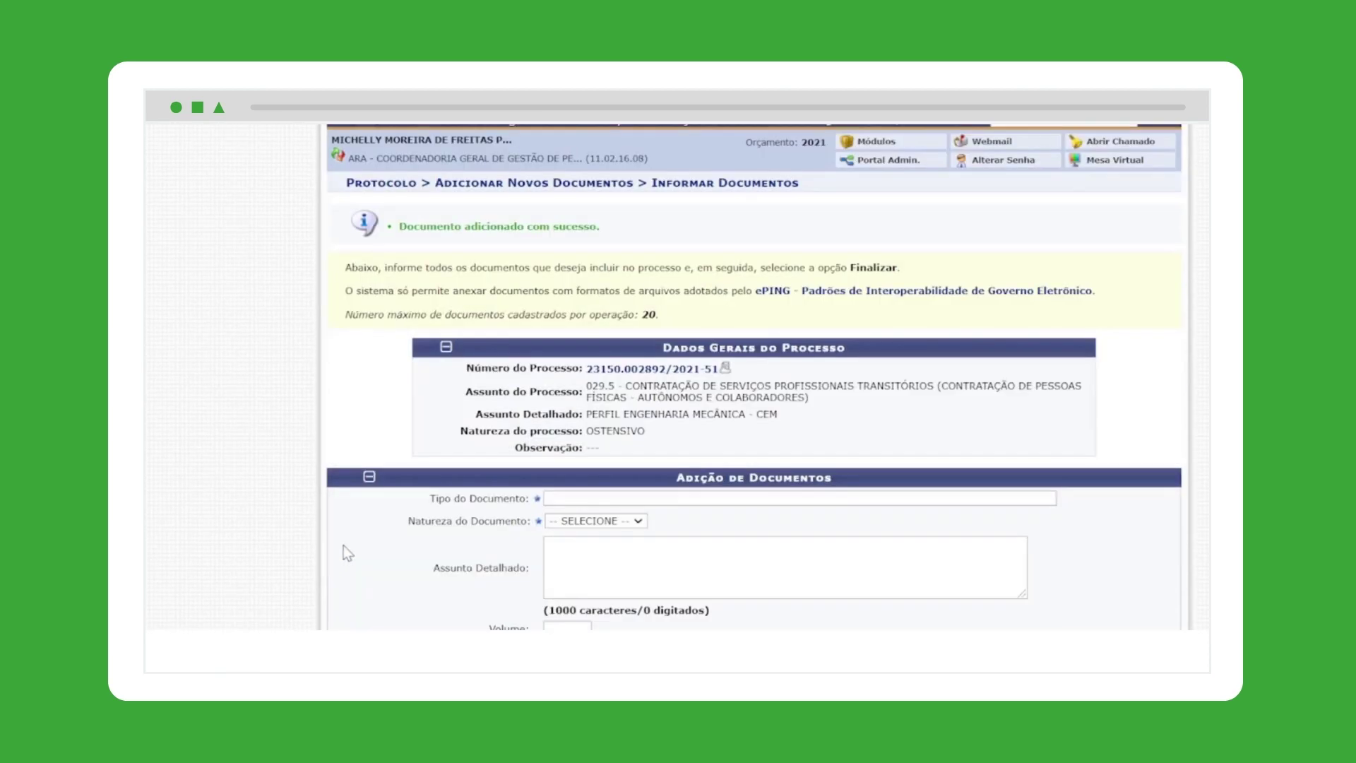
{"action": "scroll", "coordinate": [344, 551], "scroll_direction": "down", "scroll_amount": 5}
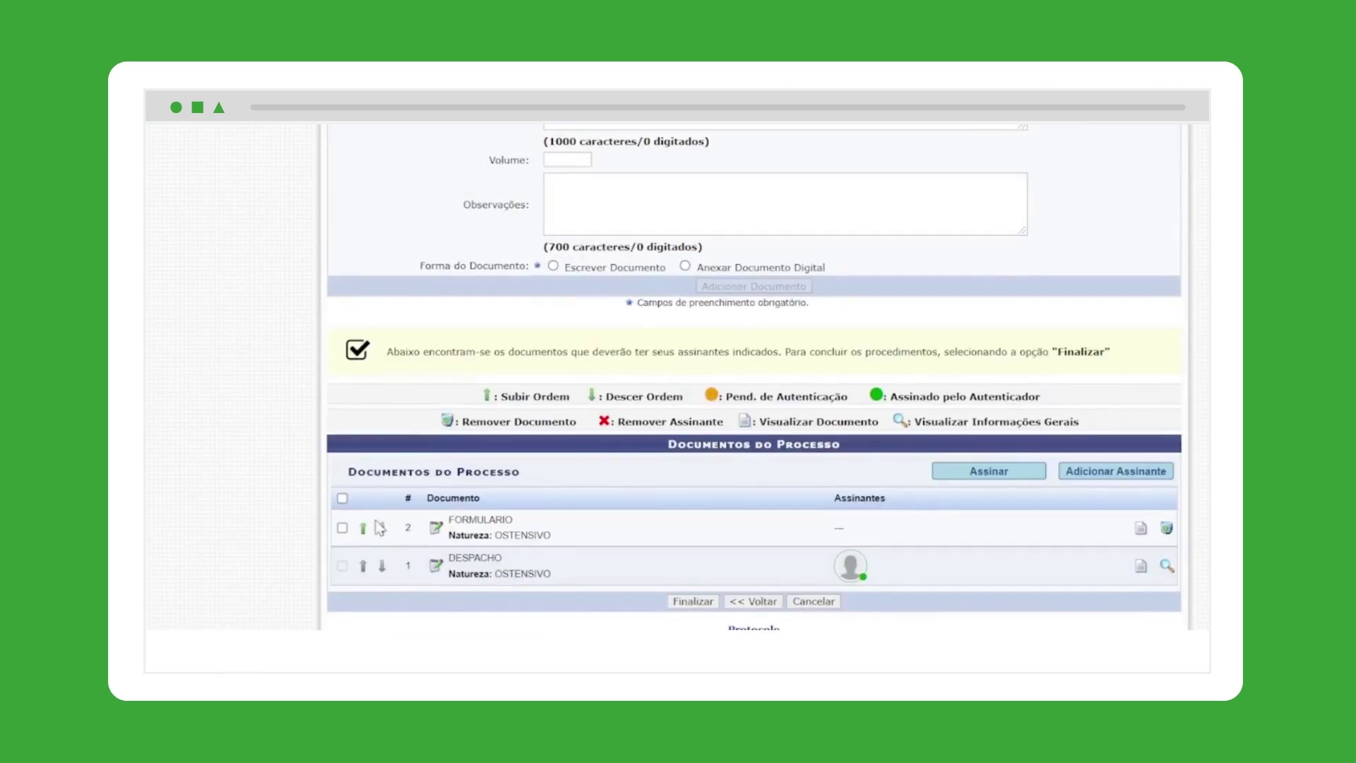
{"action": "left_click", "coordinate": [342, 498]}
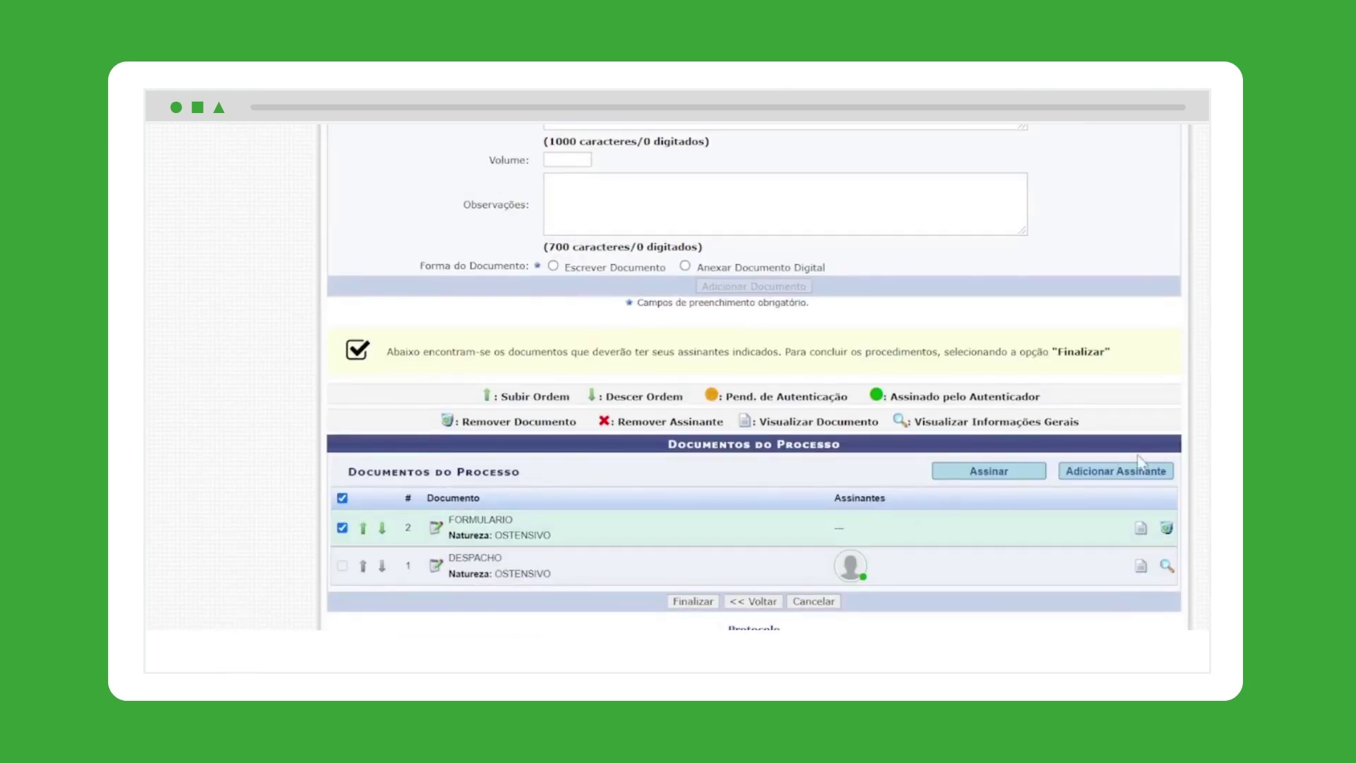
{"action": "left_click", "coordinate": [1136, 477]}
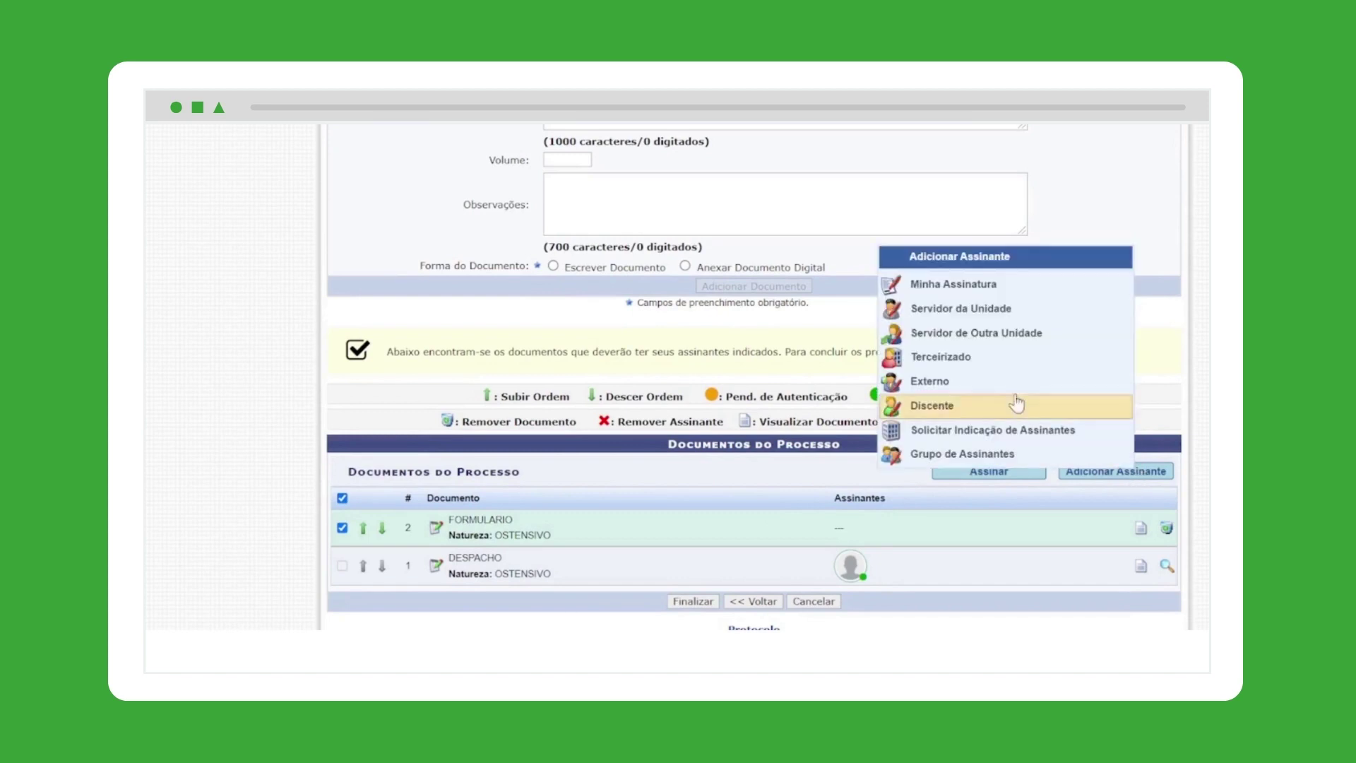
{"action": "left_click", "coordinate": [1035, 306]}
Sign the FORMULARIO in the function COORDENADOR (TITULAR) of the Coordenadoria Geral de Gestão de Pessoas, confirming with the account password in Senha
{"action": "left_click", "coordinate": [994, 469]}
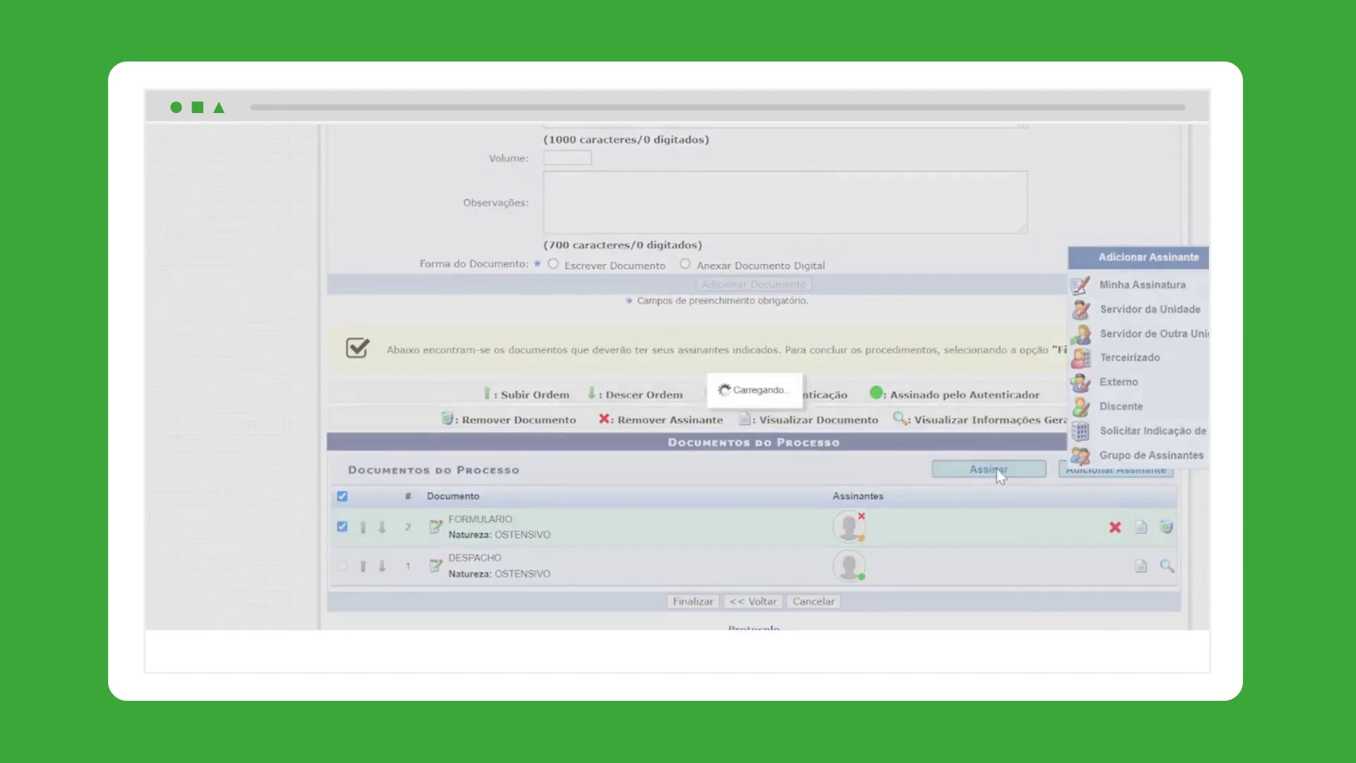
{"action": "left_click", "coordinate": [1078, 291]}
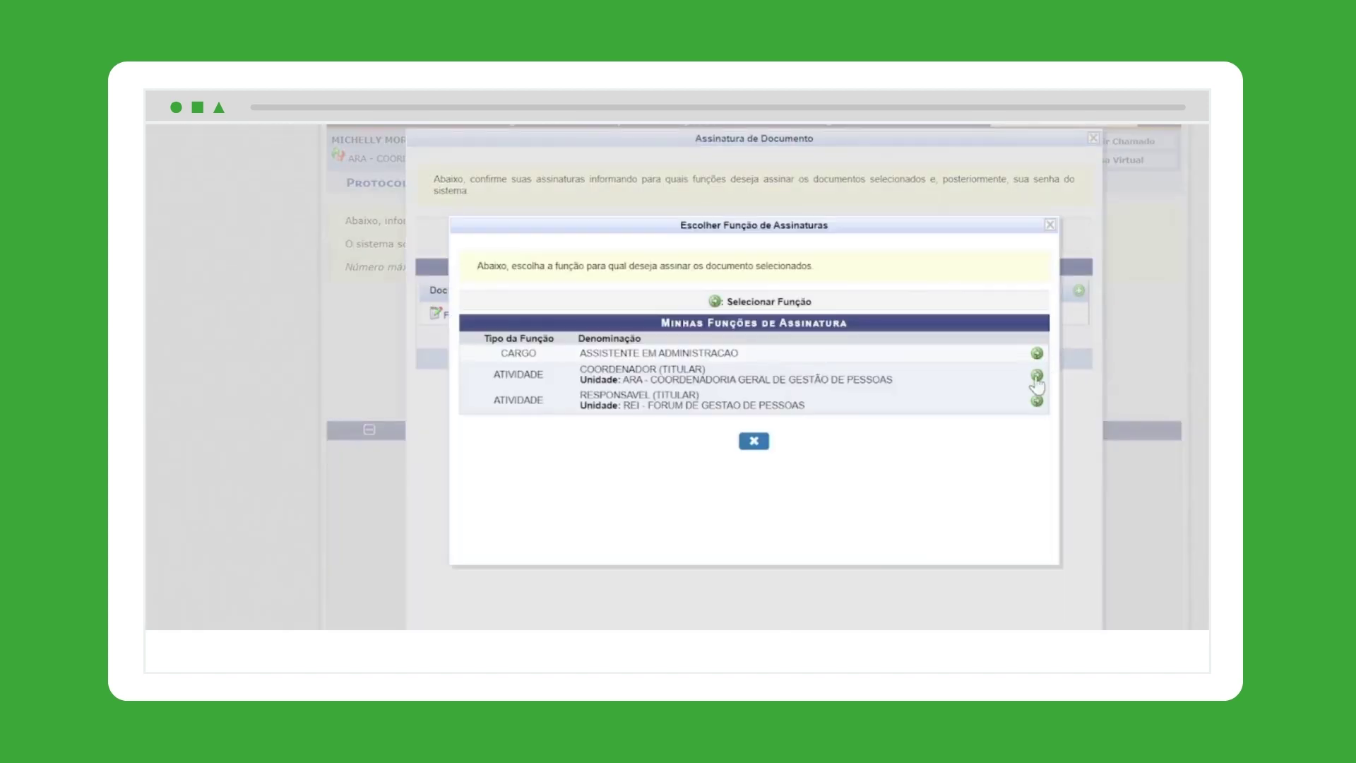
{"action": "left_click", "coordinate": [1036, 375]}
{"action": "left_click", "coordinate": [822, 370]}
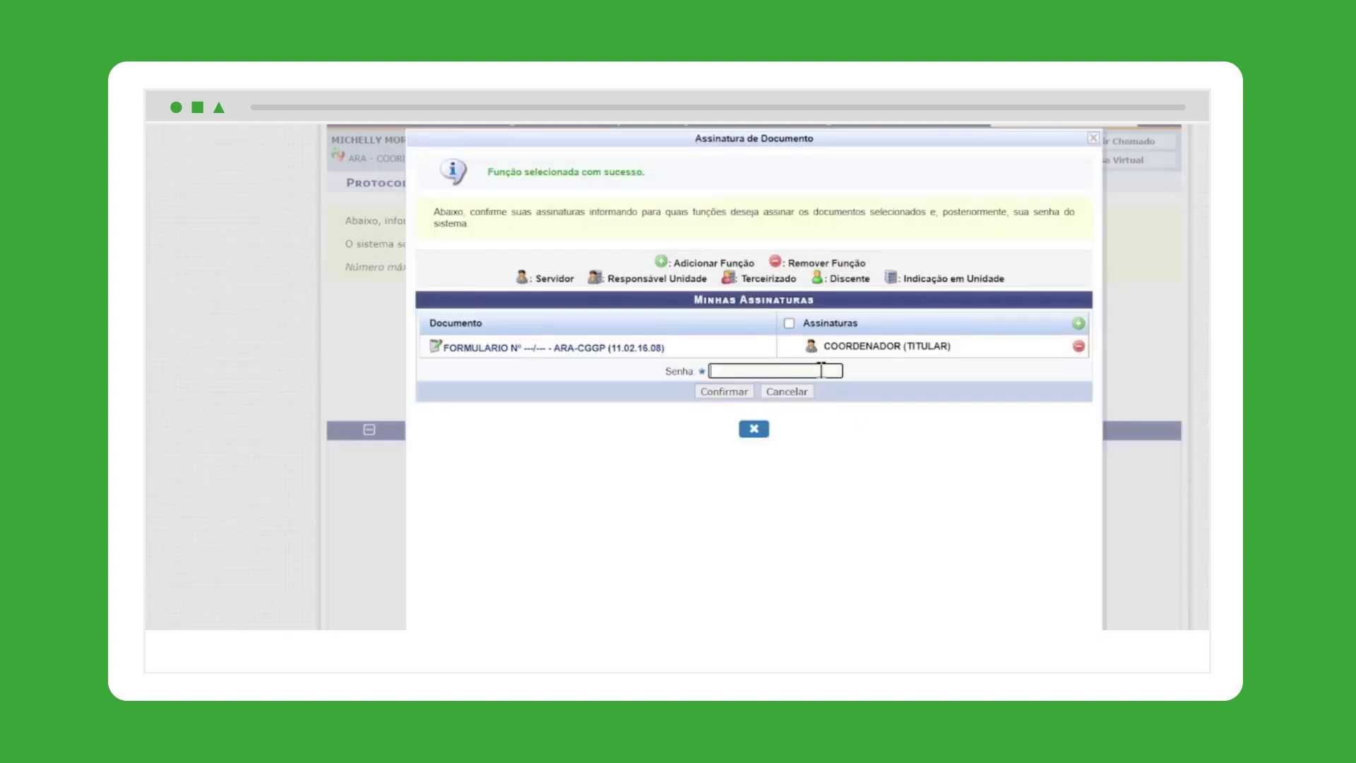
{"action": "type", "text": "••••••••••••••"}
{"action": "left_click", "coordinate": [738, 392]}
Finalize the addition of documents and open the process's list of documents
{"action": "scroll", "coordinate": [799, 485], "scroll_direction": "down", "scroll_amount": 7}
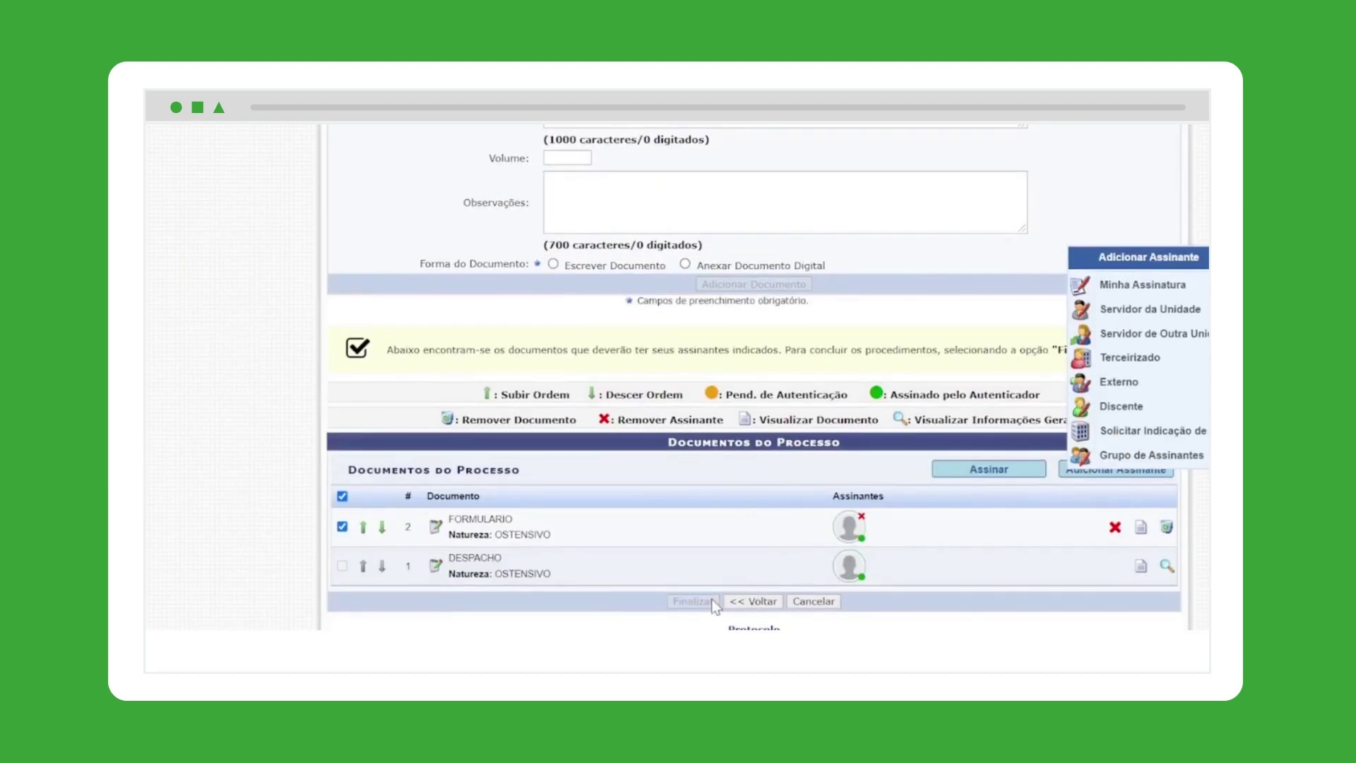
{"action": "left_click", "coordinate": [712, 601]}
{"action": "scroll", "coordinate": [907, 620], "scroll_direction": "down", "scroll_amount": 1}
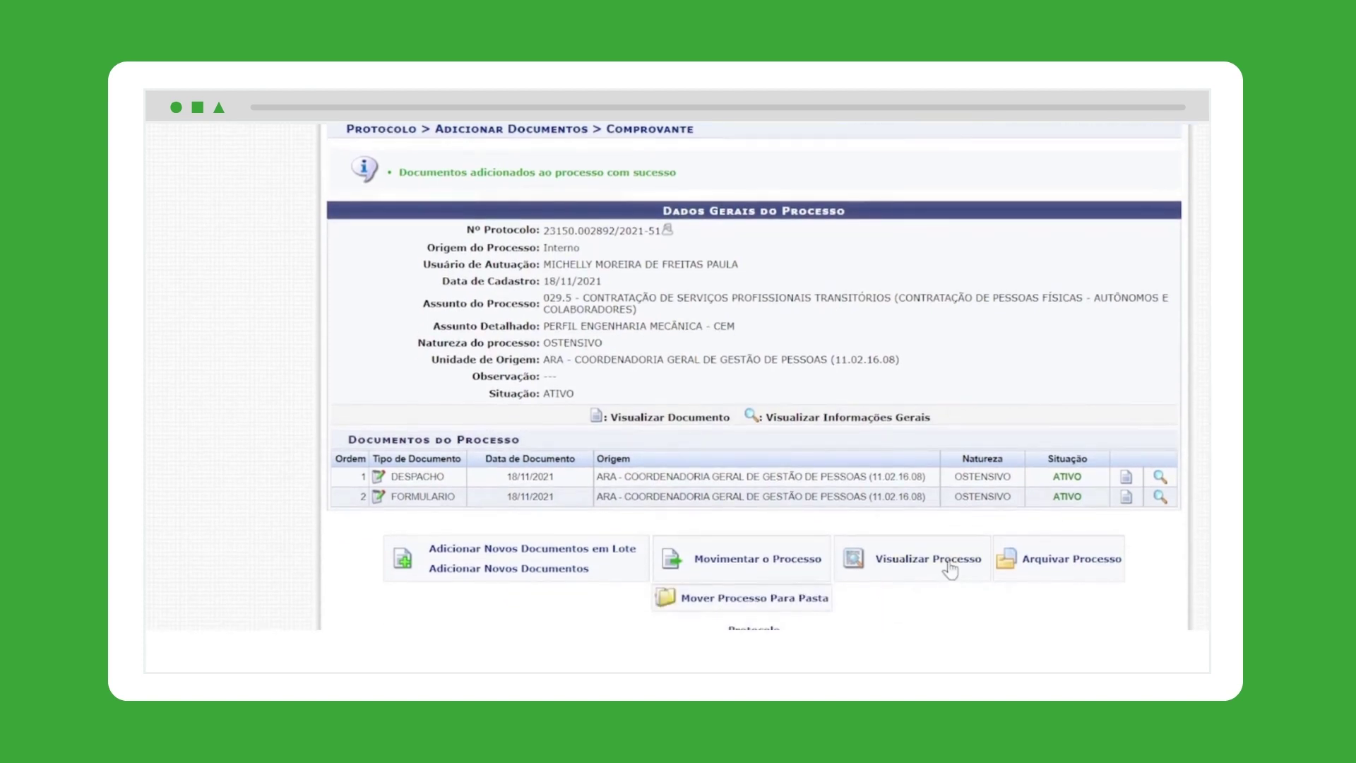
{"action": "left_click", "coordinate": [950, 565]}
{"action": "left_click", "coordinate": [206, 357]}
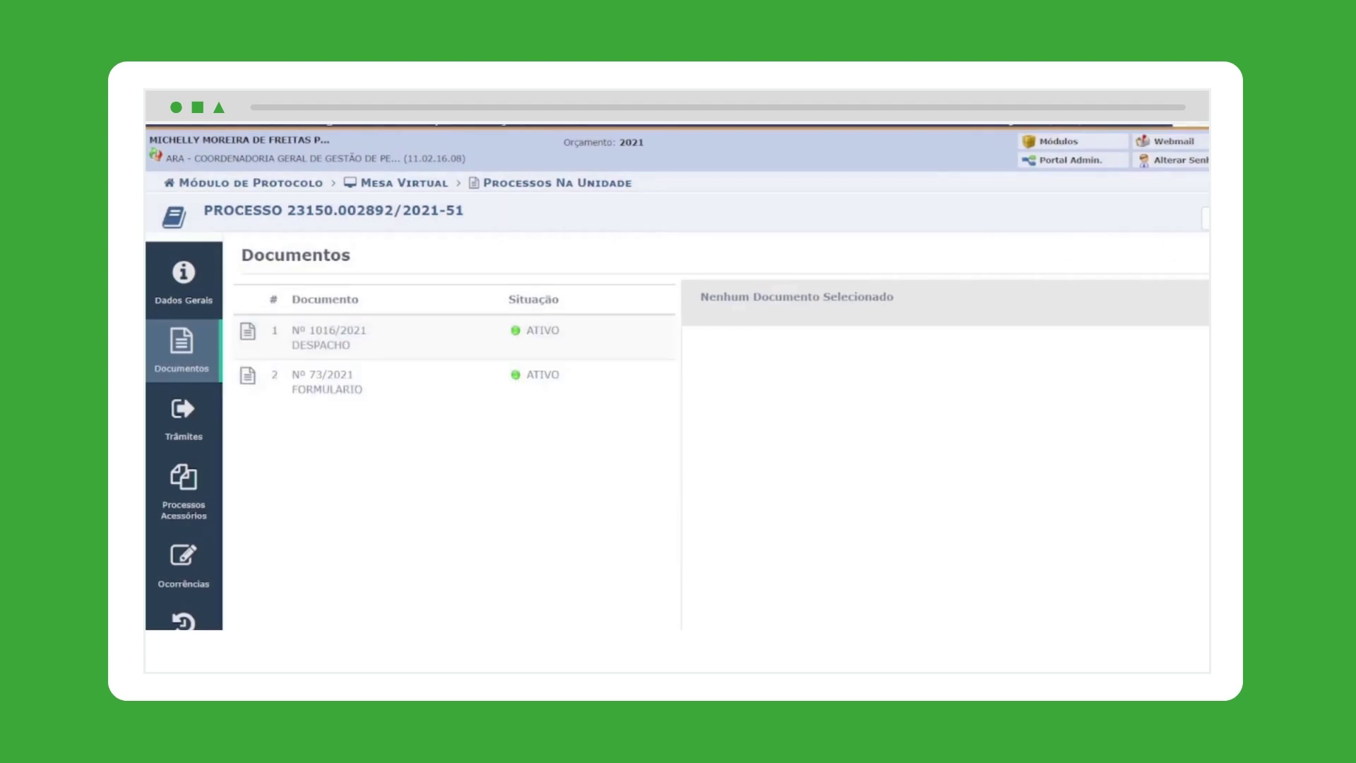
Add a new document to the process from the model CONTRATAÇÃO CDT - ANEXO II, "Fase inicial de abertura de processo - Pontos"
{"action": "left_click", "coordinate": [1206, 218]}
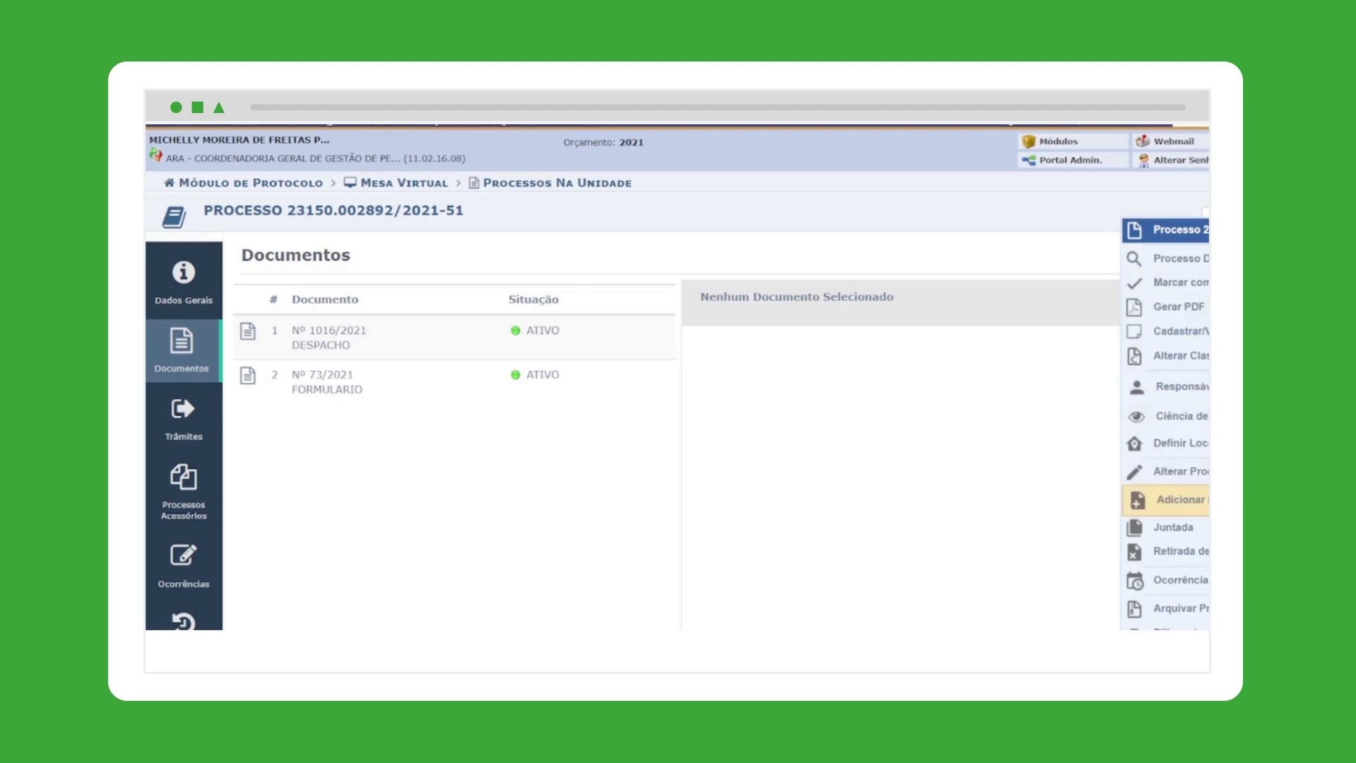
{"action": "mouse_move", "coordinate": [1173, 499]}
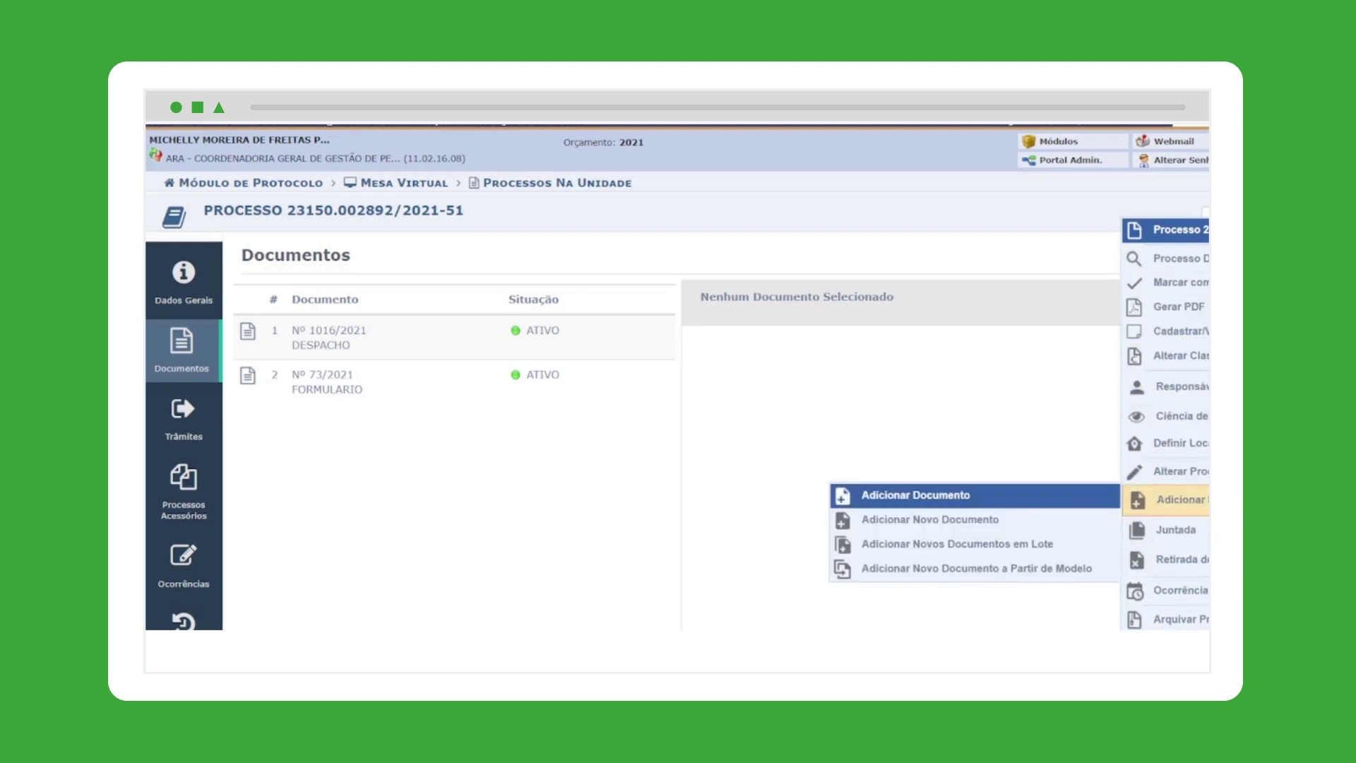
{"action": "left_click", "coordinate": [1066, 583]}
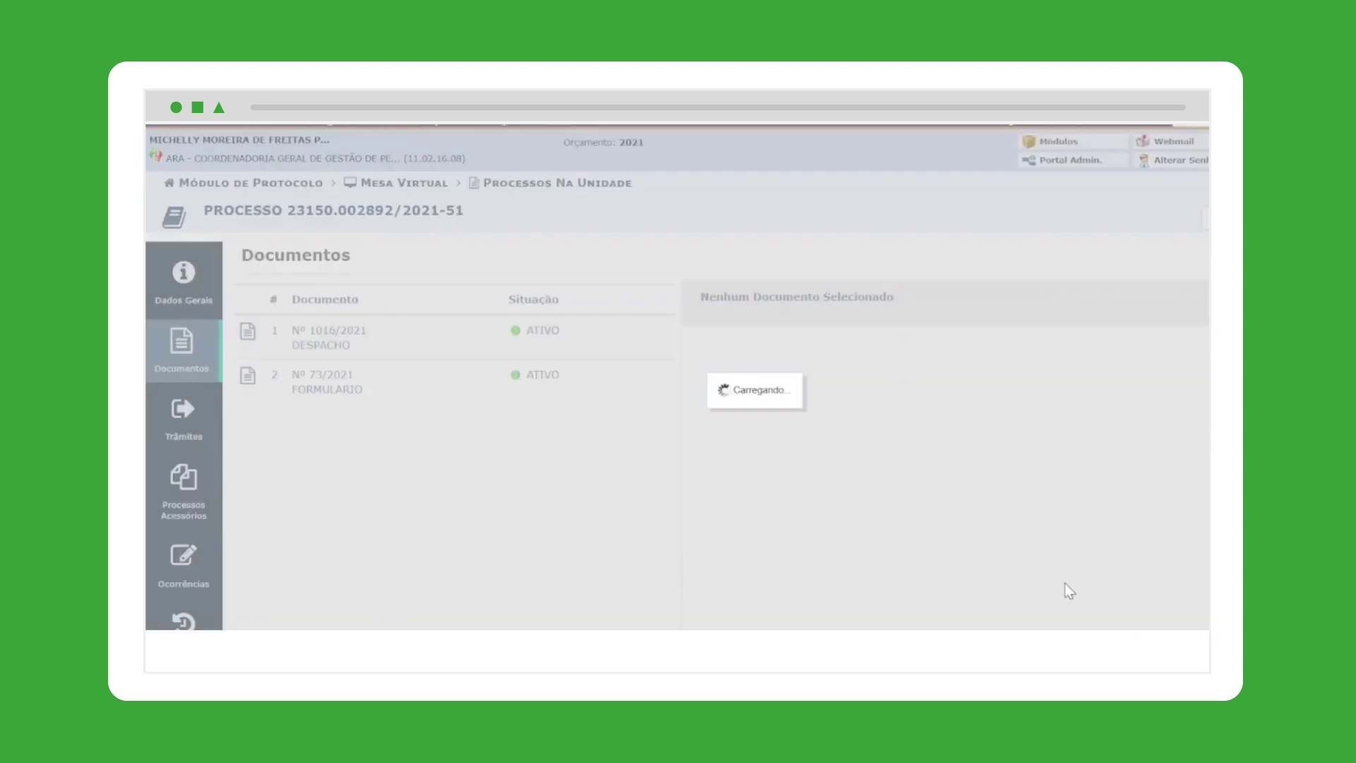
{"action": "scroll", "coordinate": [975, 554], "scroll_direction": "down", "scroll_amount": 5}
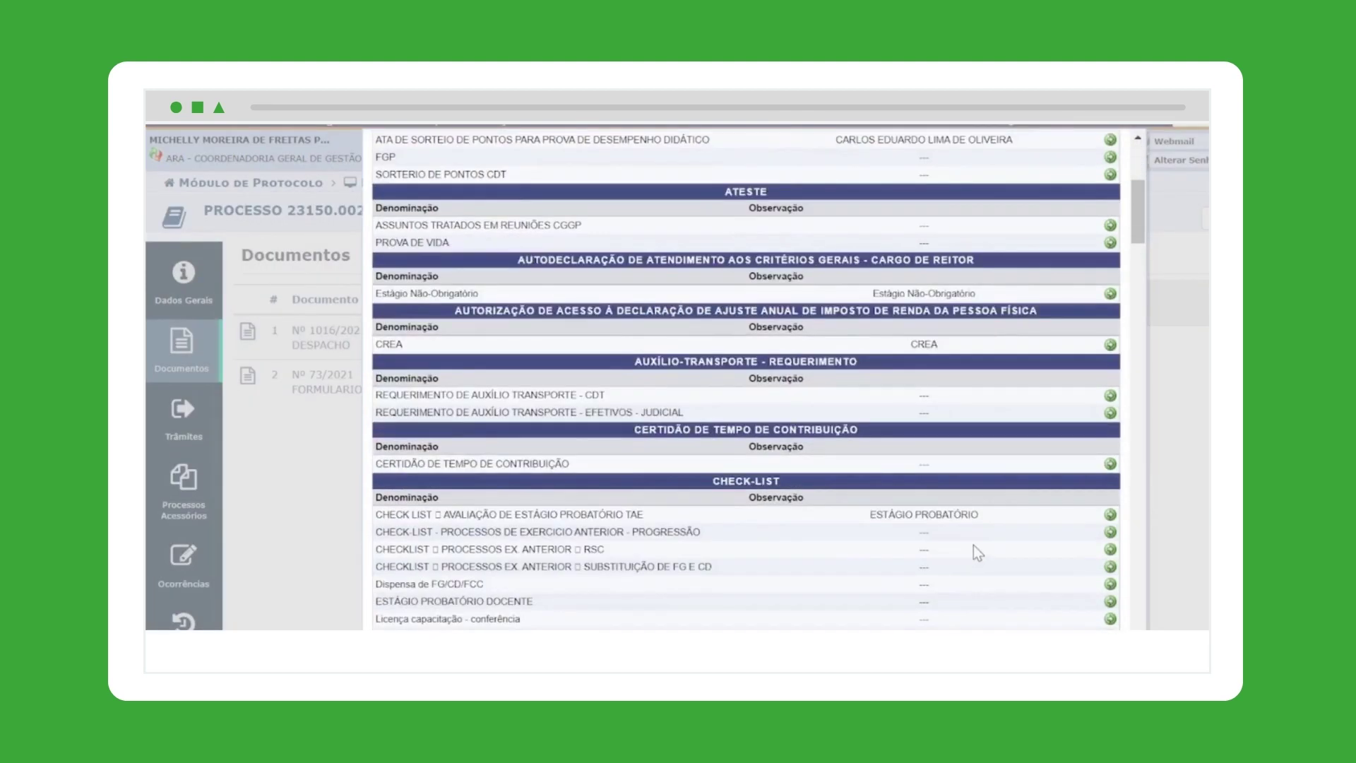
{"action": "scroll", "coordinate": [973, 544], "scroll_direction": "down", "scroll_amount": 6}
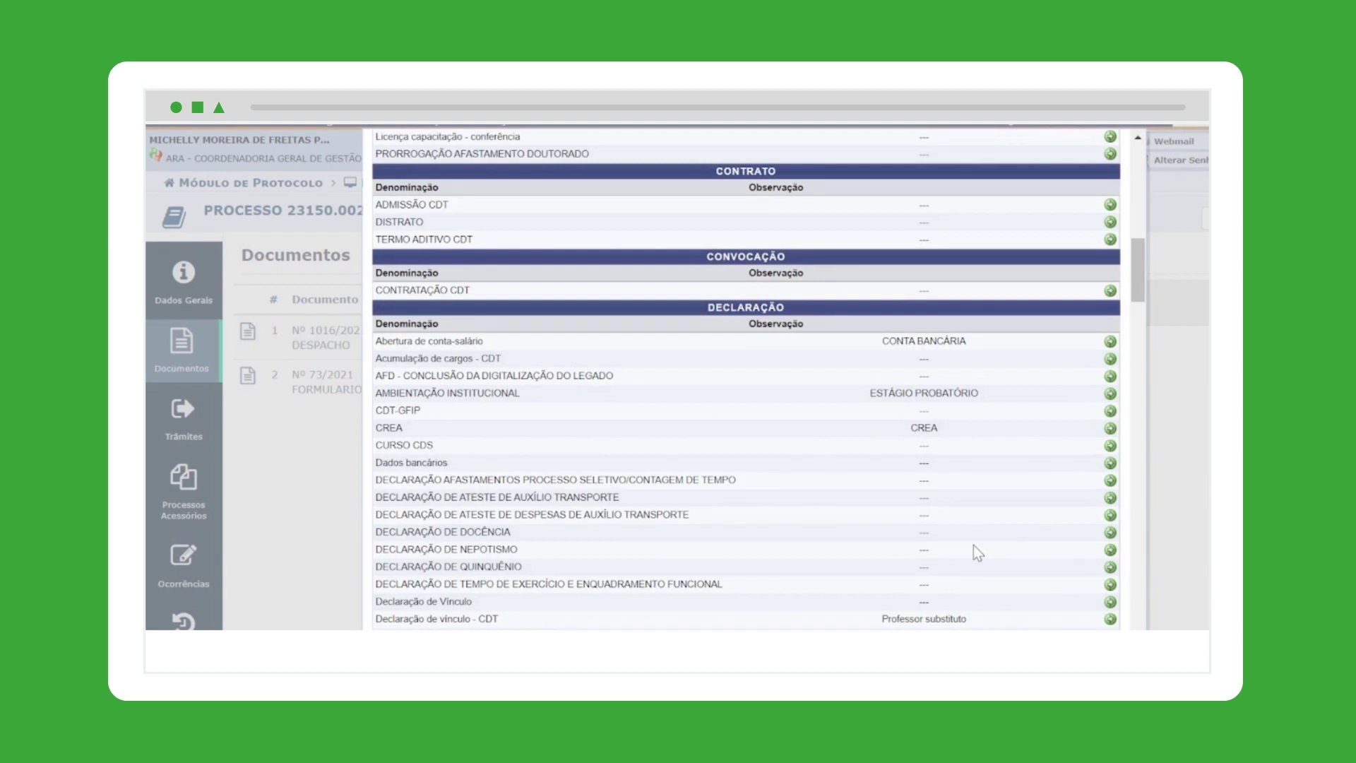
{"action": "scroll", "coordinate": [973, 545], "scroll_direction": "down", "scroll_amount": 5}
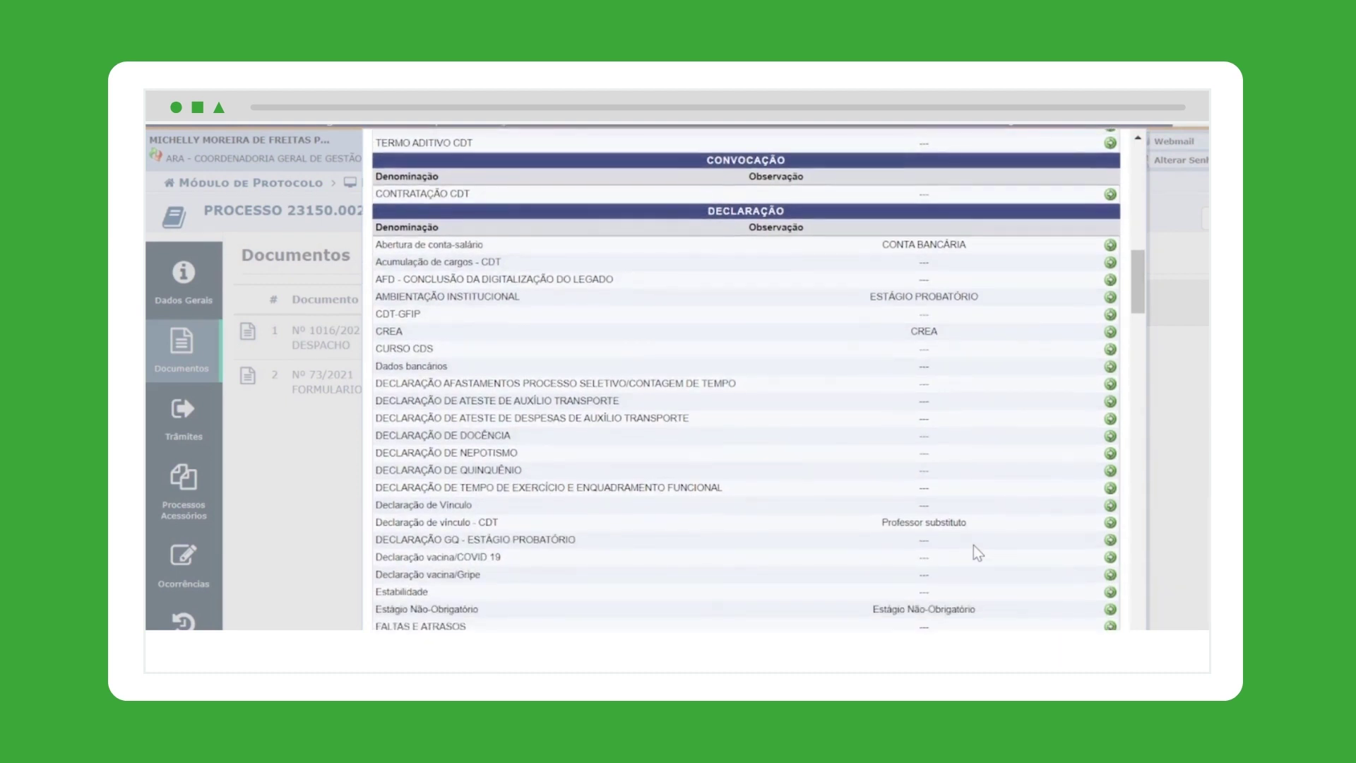
{"action": "scroll", "coordinate": [973, 545], "scroll_direction": "down", "scroll_amount": 2}
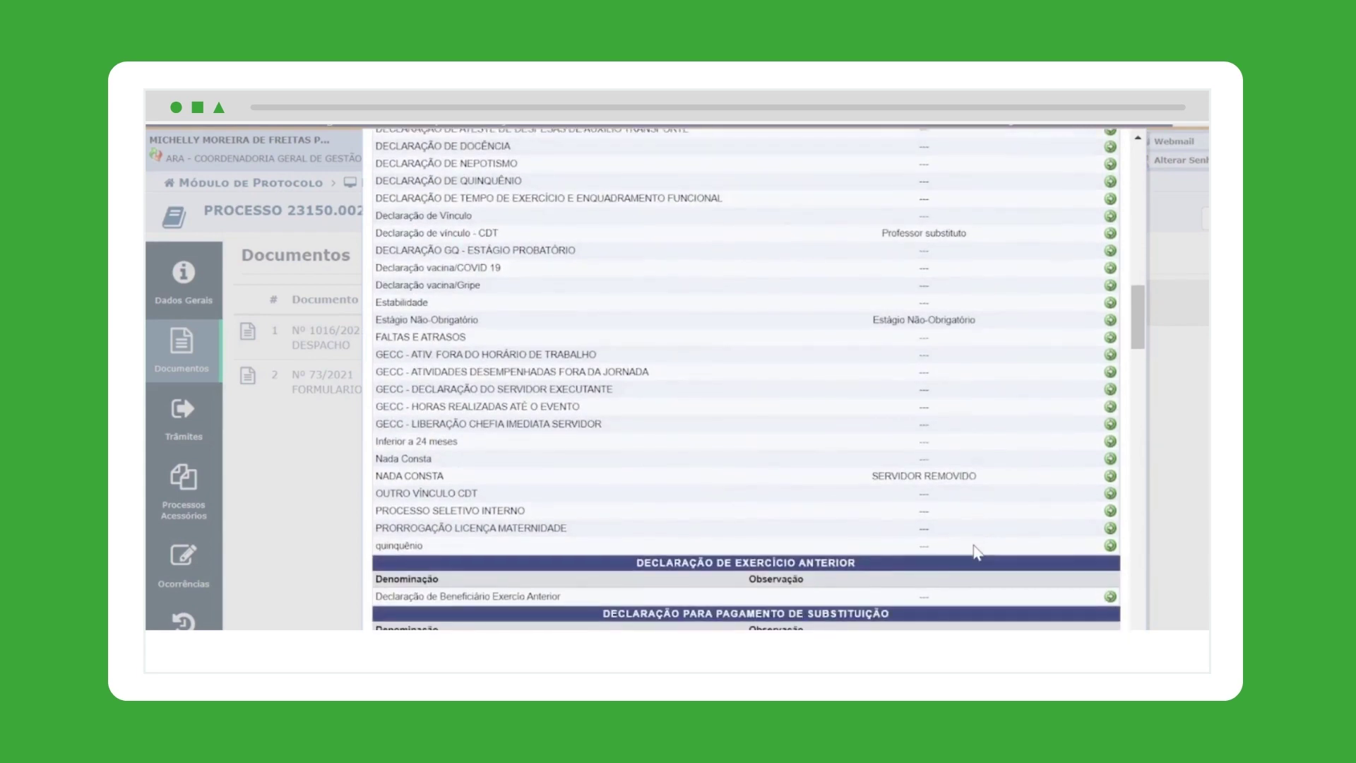
{"action": "scroll", "coordinate": [973, 545], "scroll_direction": "down", "scroll_amount": 12}
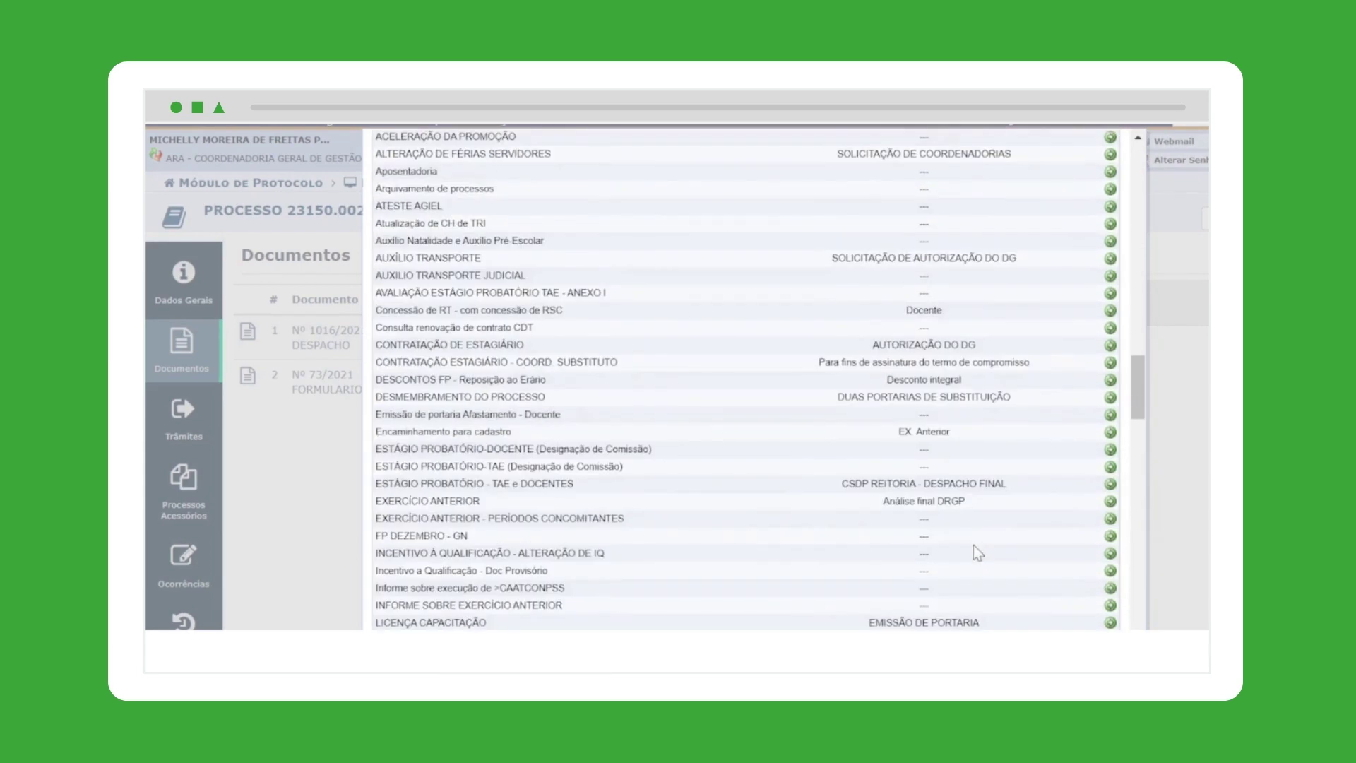
{"action": "scroll", "coordinate": [973, 553], "scroll_direction": "down", "scroll_amount": 10}
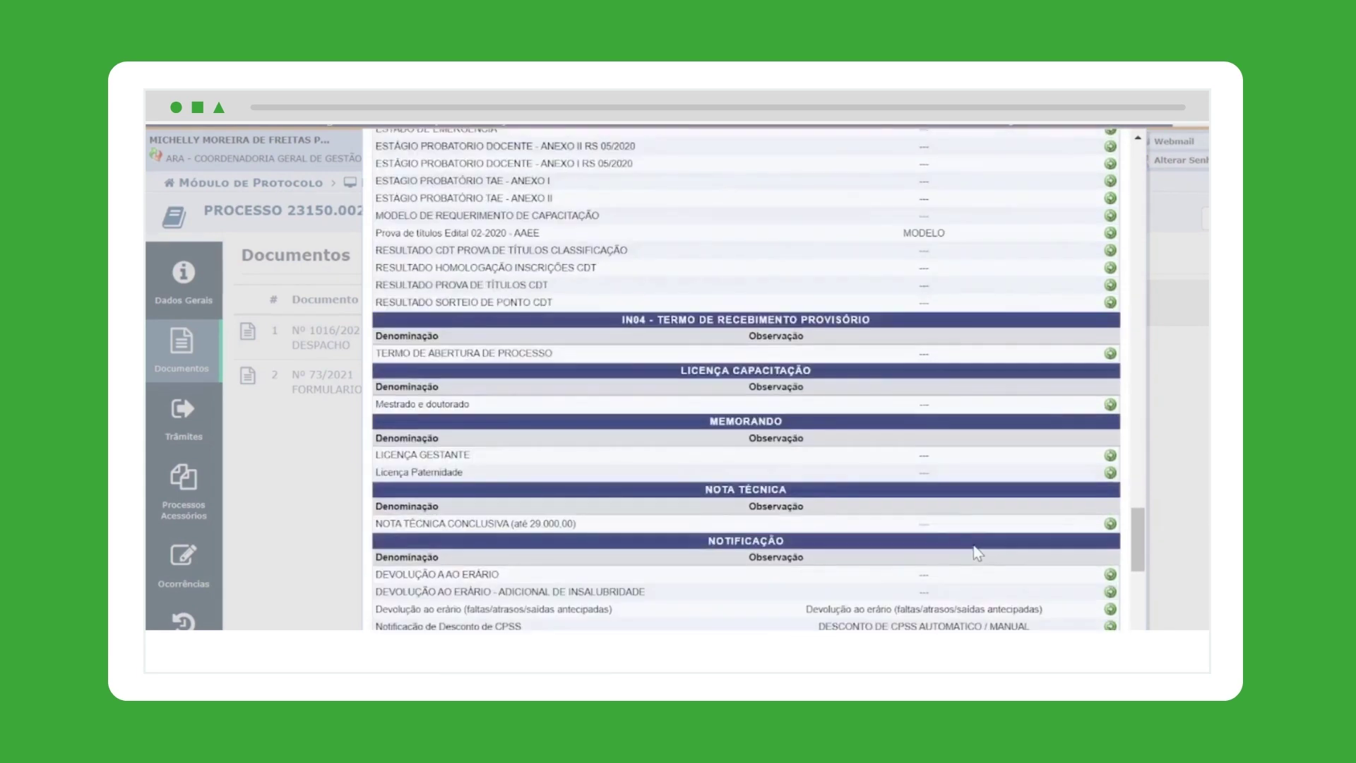
{"action": "scroll", "coordinate": [975, 548], "scroll_direction": "up", "scroll_amount": 2}
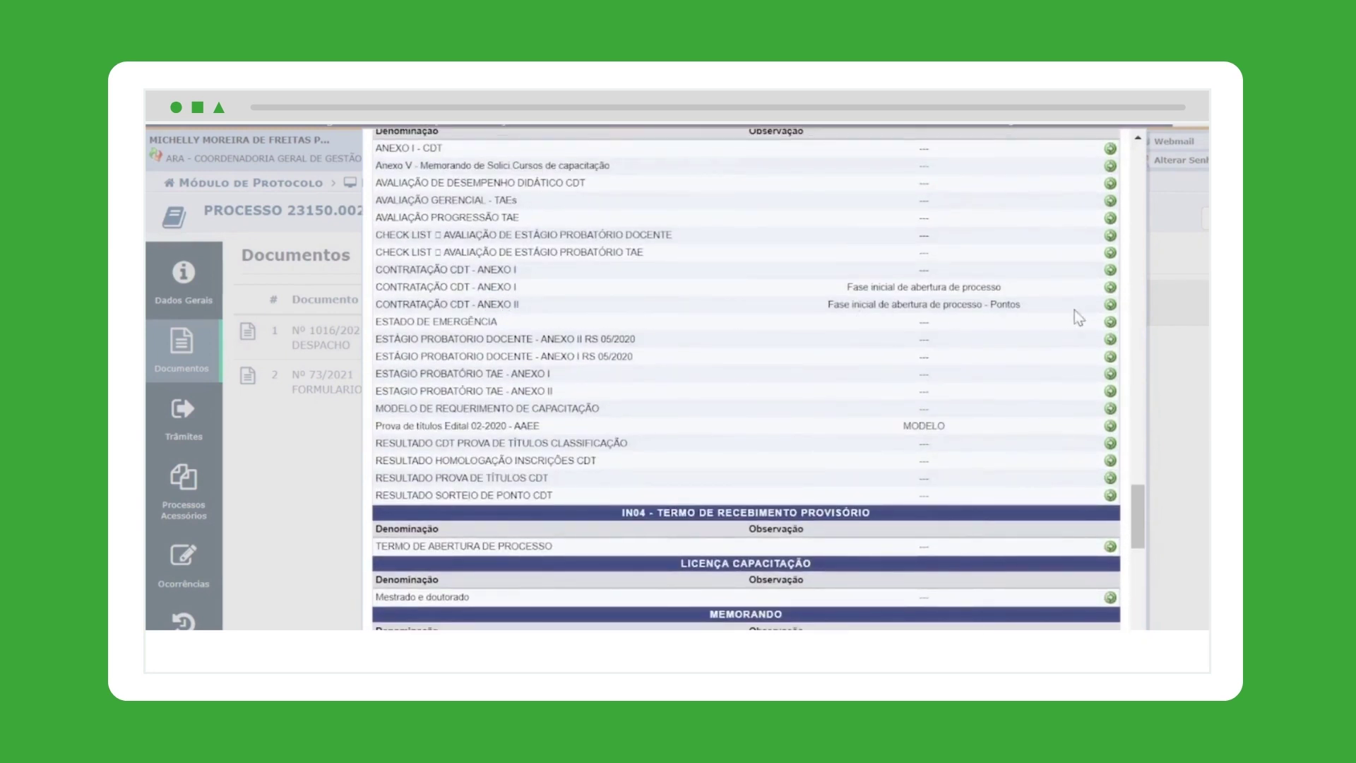
{"action": "left_click", "coordinate": [1111, 305]}
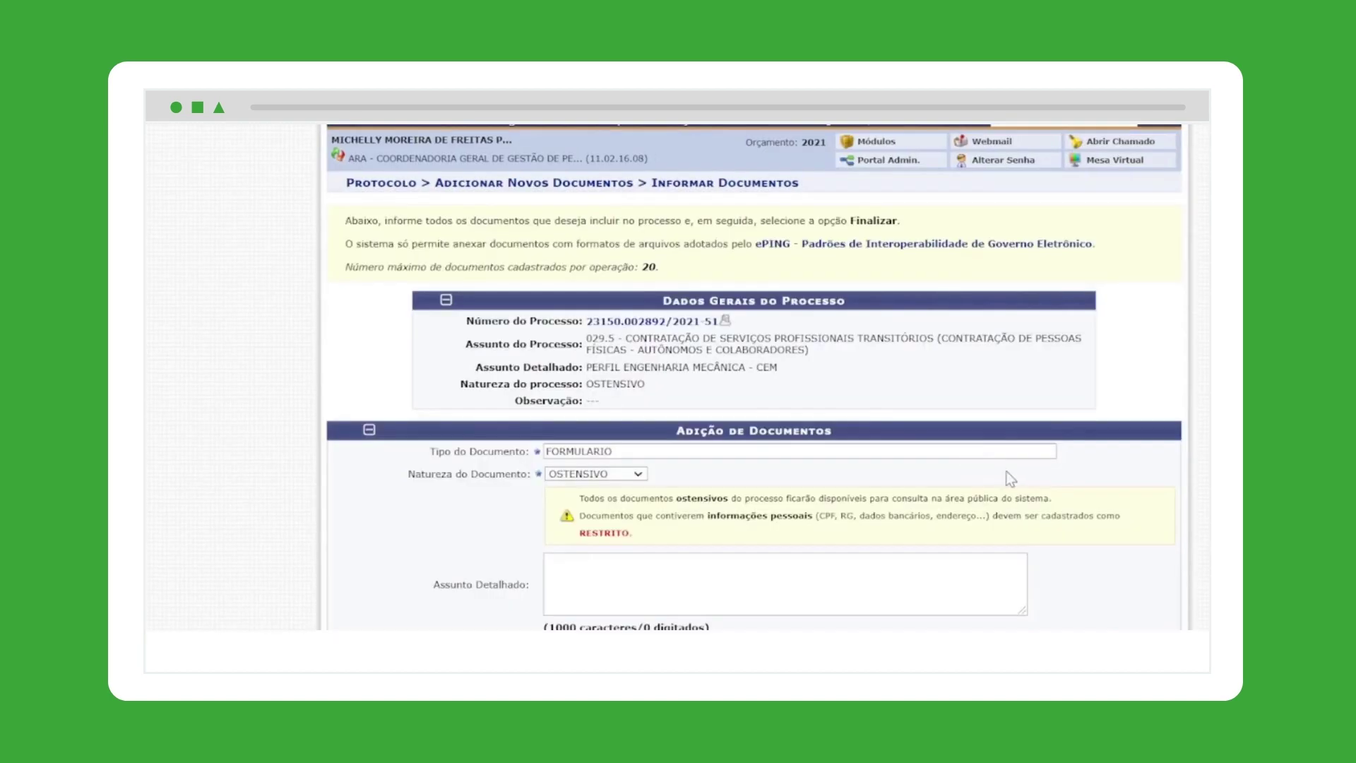
Fill in the ANEXO II form with "a definir" as the Edital nº and "Engenharia Mecânica" as the Área de Estudo/Disciplina
{"action": "scroll", "coordinate": [1006, 472], "scroll_direction": "down", "scroll_amount": 10}
{"action": "scroll", "coordinate": [1007, 473], "scroll_direction": "down", "scroll_amount": 6}
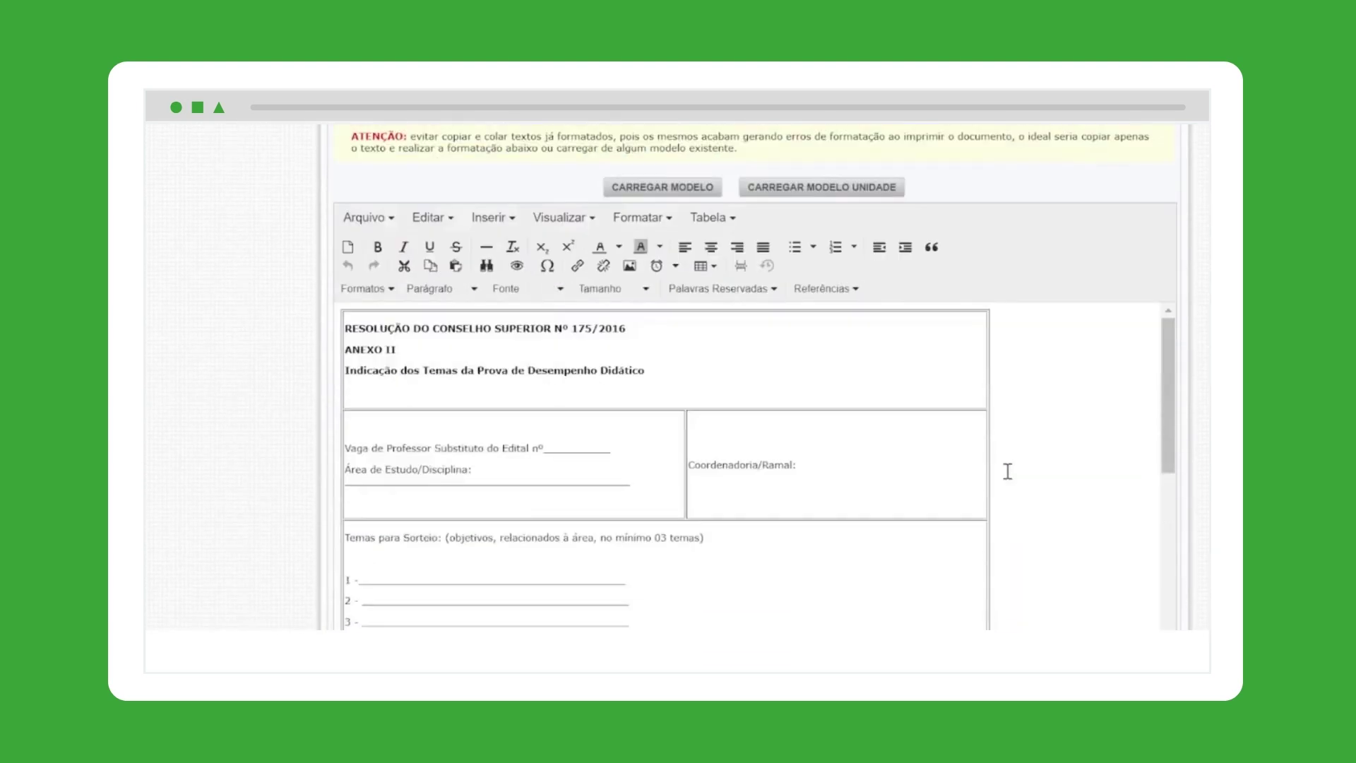
{"action": "scroll", "coordinate": [1001, 482], "scroll_direction": "up", "scroll_amount": 2}
{"action": "left_click", "coordinate": [739, 382]}
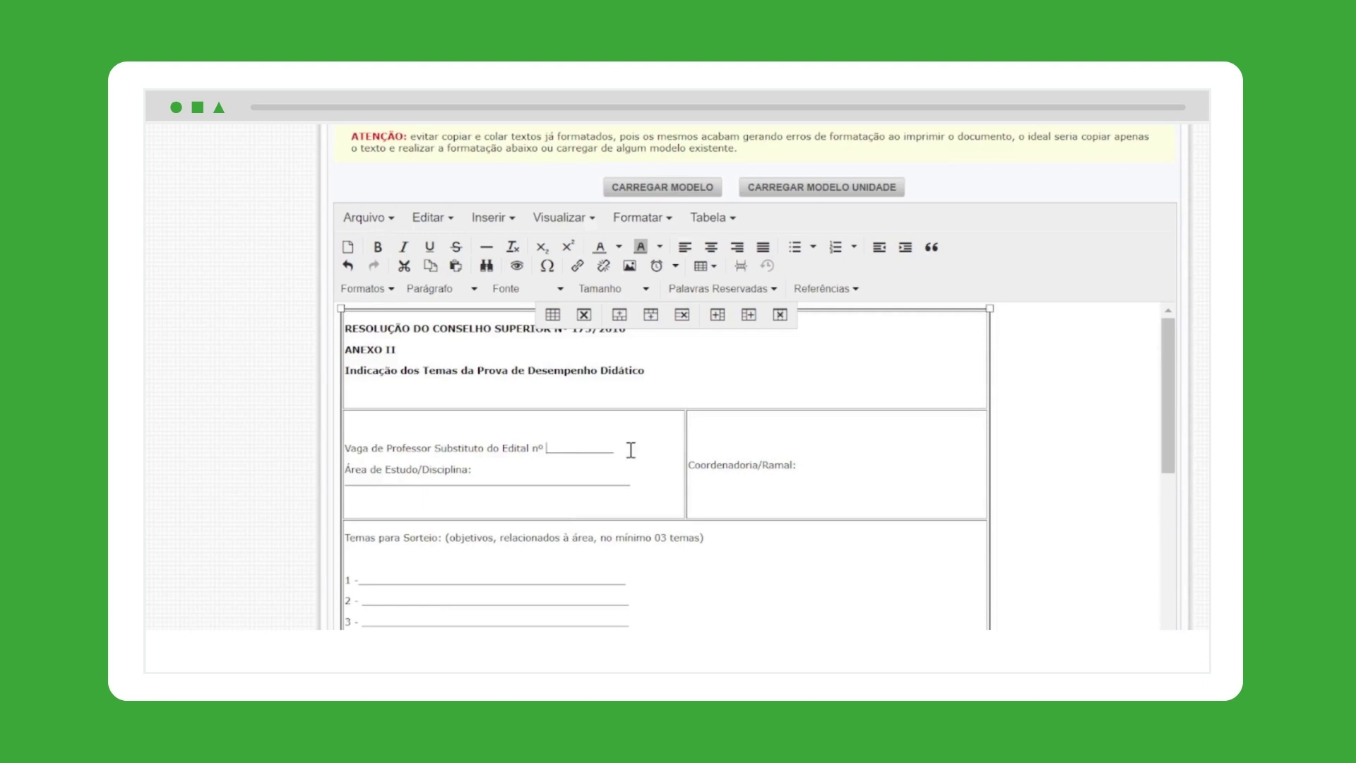
{"action": "type", "text": "a d"}
{"action": "type", "text": "efinir"}
{"action": "type", "text": "Ge"}
{"action": "type", "text": "Engenharia "}
{"action": "type", "text": "Mecânica"}
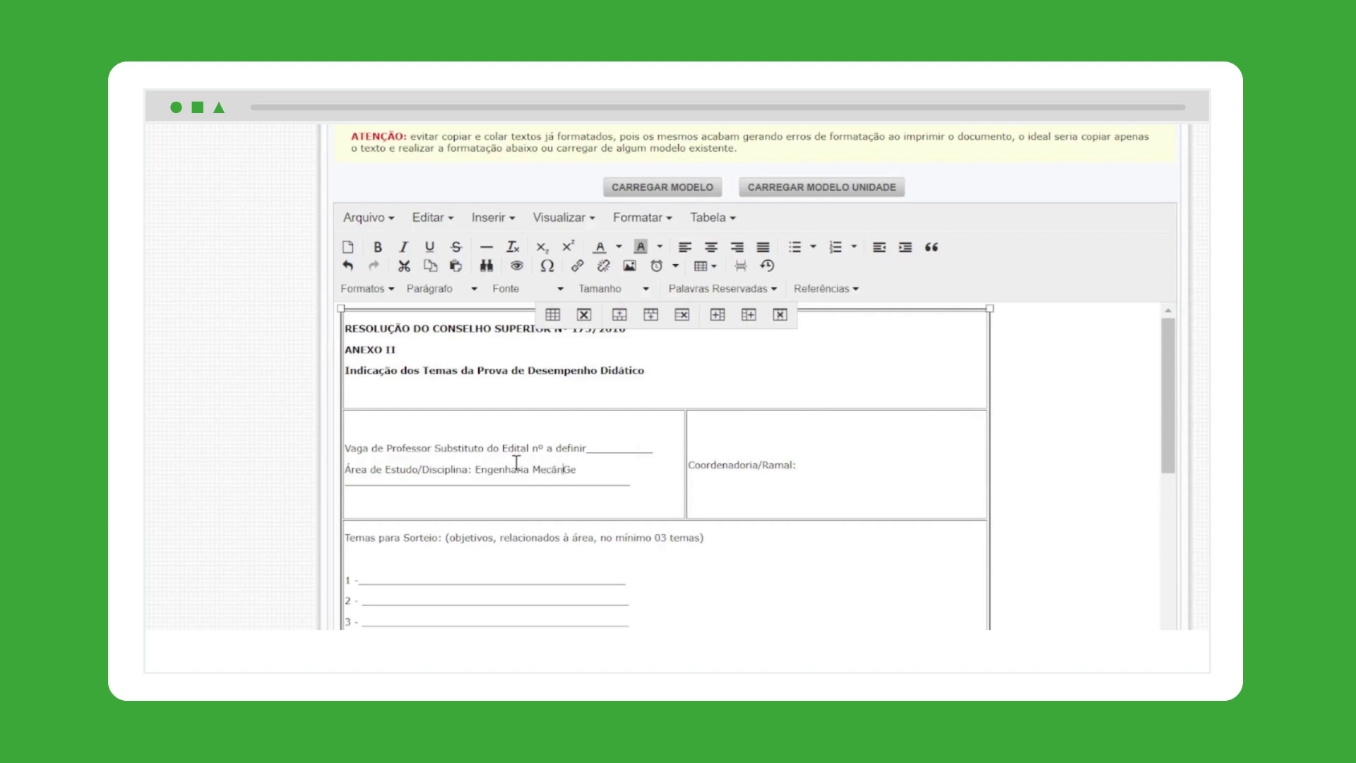
{"action": "key", "text": "Delete"}
Enter "CEM" in the Coordenadoria/Ramal cell of the ANEXO II form
{"action": "left_click", "coordinate": [762, 464]}
{"action": "key", "text": "Delete"}
{"action": "key", "text": "Delete"}
{"action": "key", "text": "Delete"}
{"action": "key", "text": "Delete"}
{"action": "key", "text": "Delete"}
{"action": "key", "text": "Delete"}
{"action": "key", "text": "Delete"}
{"action": "key", "text": "End"}
{"action": "type", "text": "CEM"}
Examine the ten numbered topic lines under Temas para Sorteio in the form
{"action": "scroll", "coordinate": [638, 531], "scroll_direction": "down", "scroll_amount": 2}
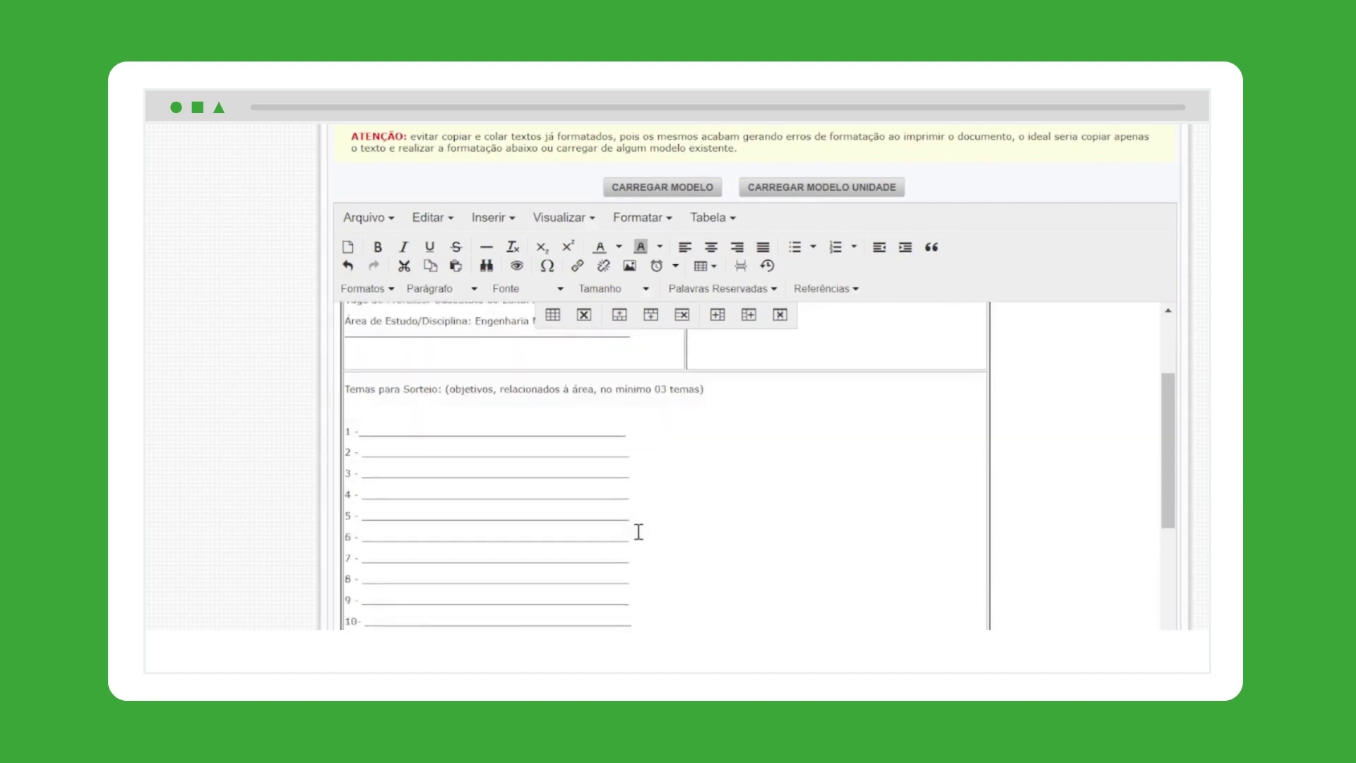
{"action": "scroll", "coordinate": [638, 532], "scroll_direction": "down", "scroll_amount": 1}
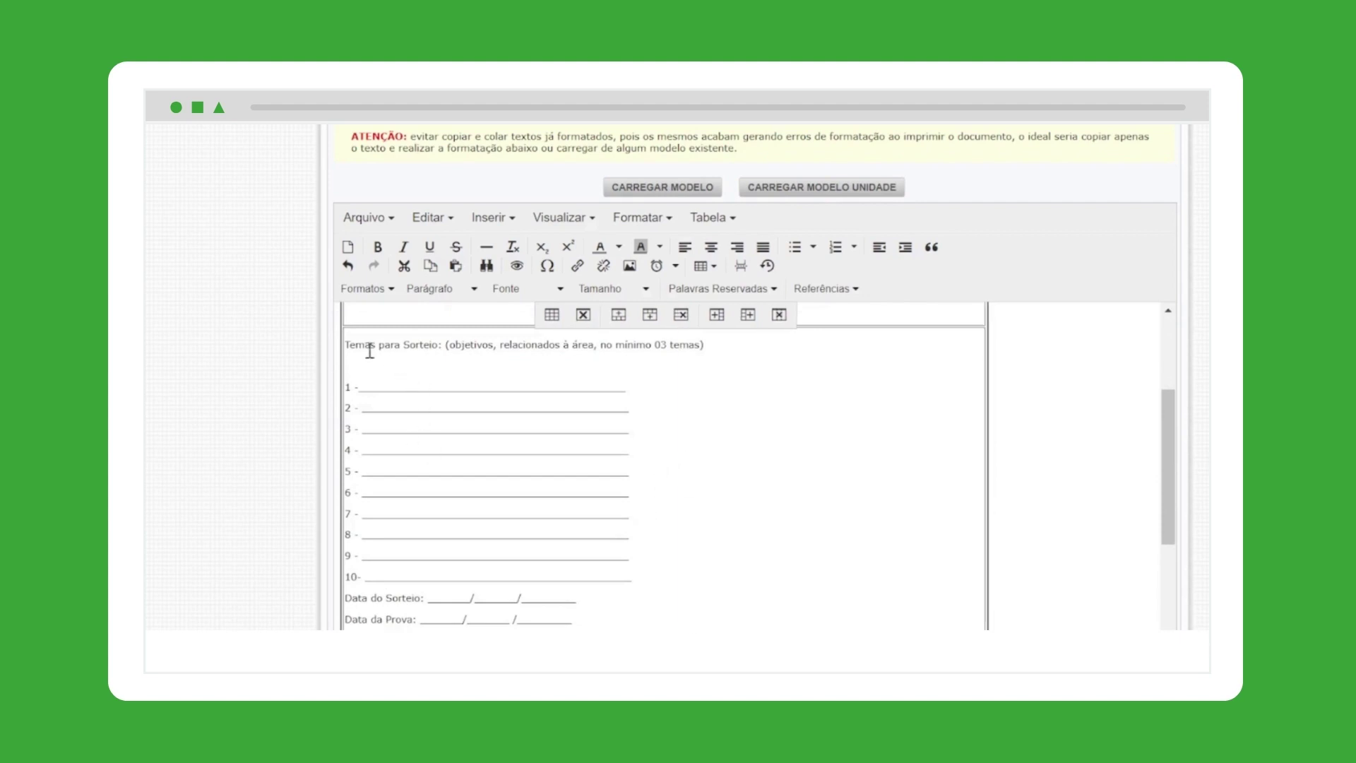
{"action": "left_click_drag", "start_coordinate": [370, 387], "coordinate": [633, 575]}
{"action": "left_click", "coordinate": [734, 560]}
{"action": "left_click_drag", "start_coordinate": [364, 387], "coordinate": [431, 577]}
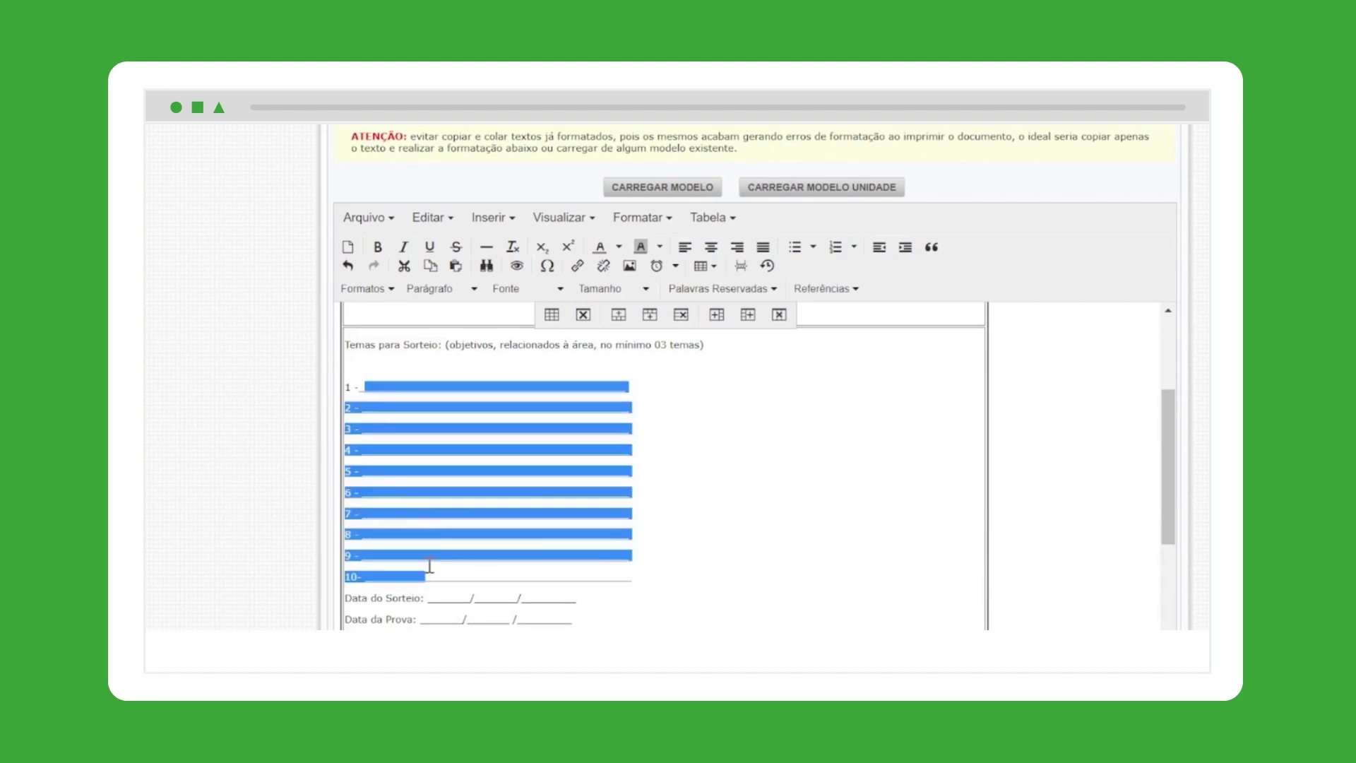
Set the Data do Sorteio to "a definir", removing the blank date underscores and slashes after it
{"action": "scroll", "coordinate": [687, 579], "scroll_direction": "down", "scroll_amount": 2}
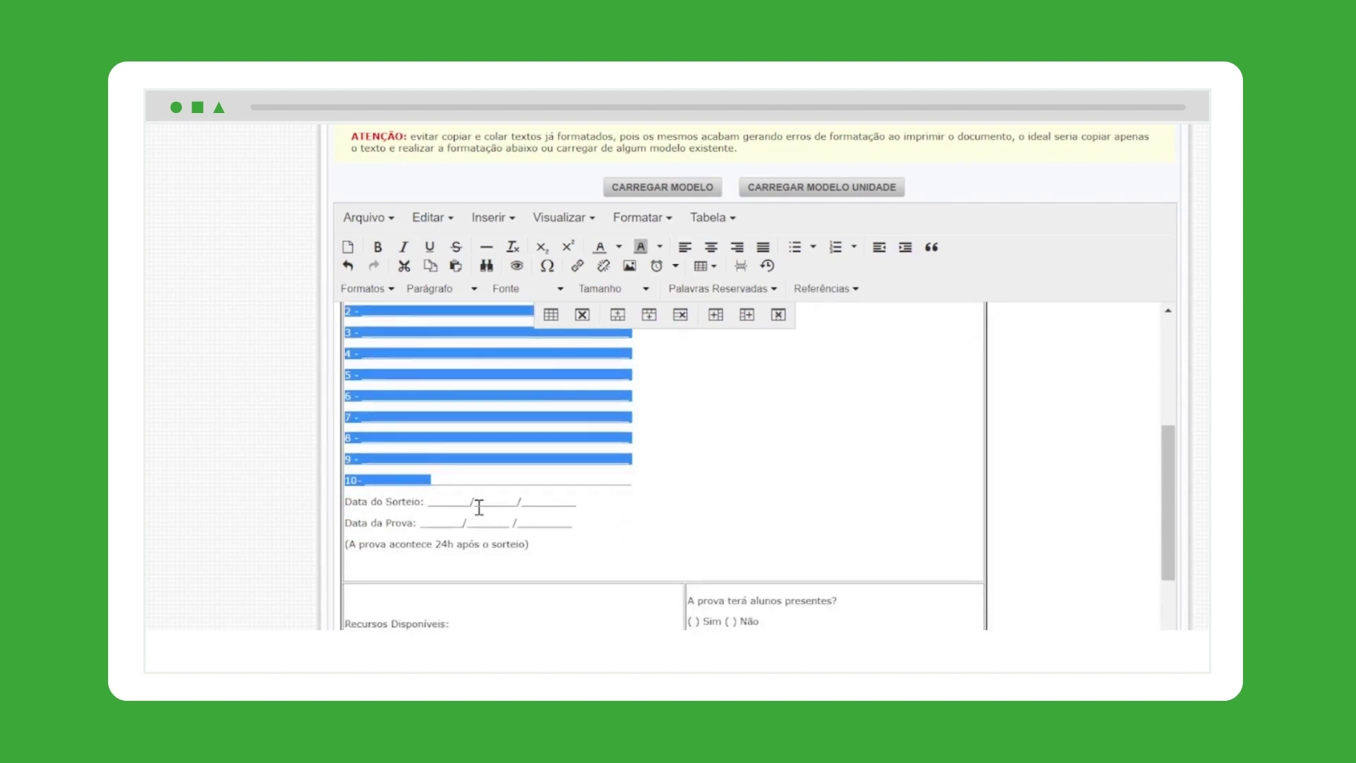
{"action": "left_click", "coordinate": [429, 502]}
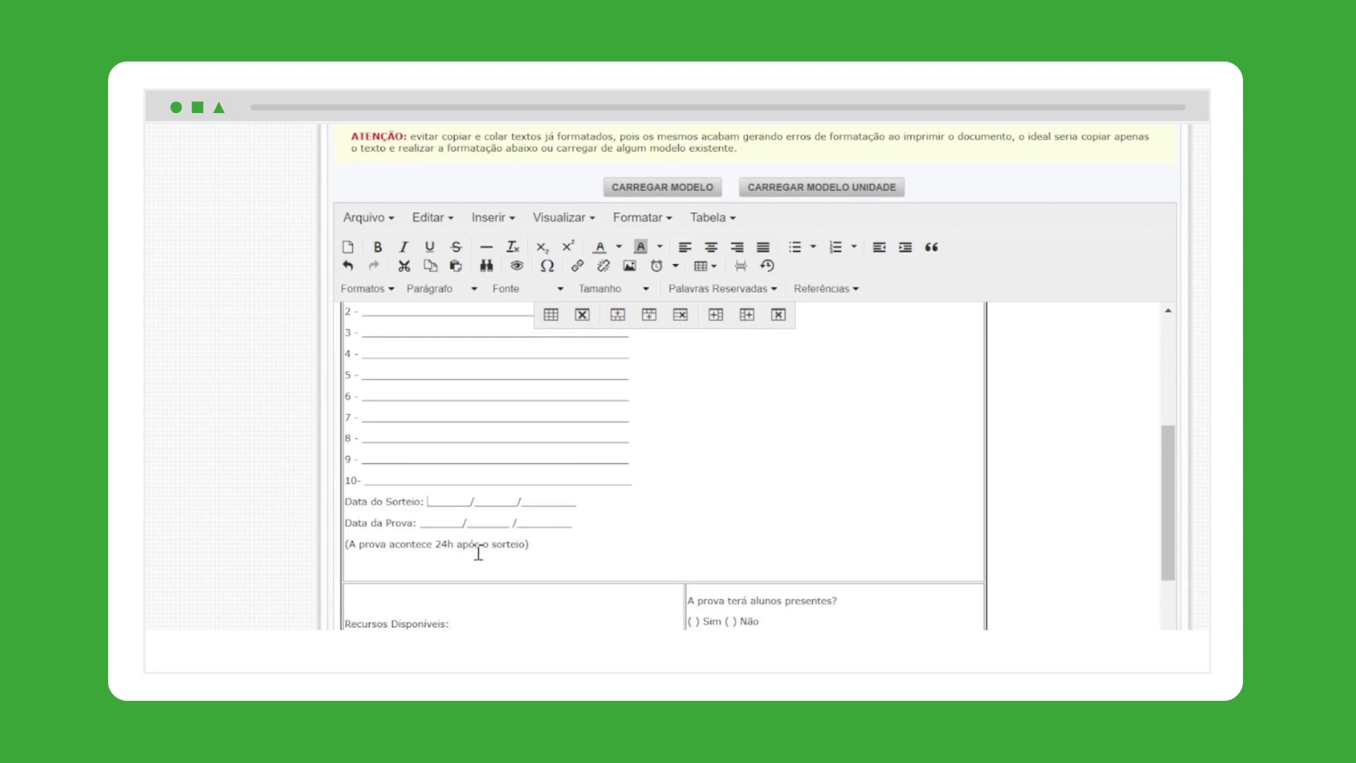
{"action": "type", "text": "A"}
{"action": "key", "text": "BackSpace"}
{"action": "key", "text": "BackSpace"}
{"action": "type", "text": "a definir"}
{"action": "key", "text": "Delete"}
{"action": "key", "text": "Delete"}
{"action": "key", "text": "Delete"}
{"action": "key", "text": "Delete"}
{"action": "key", "text": "Delete"}
{"action": "key", "text": "Delete"}
{"action": "key", "text": "Delete"}
{"action": "key", "text": "Delete"}
{"action": "key", "text": "Delete"}
{"action": "key", "text": "Delete"}
{"action": "key", "text": "Delete"}
{"action": "key", "text": "Delete"}
{"action": "key", "text": "Delete"}
{"action": "key", "text": "Delete"}
{"action": "key", "text": "Delete"}
{"action": "key", "text": "Delete"}
{"action": "key", "text": "Delete"}
{"action": "key", "text": "Delete"}
{"action": "key", "text": "Delete"}
{"action": "key", "text": "Delete"}
Examine the 24-hour note under Data da Prova and the Recursos Disponíveis section of the form
{"action": "scroll", "coordinate": [1120, 532], "scroll_direction": "down", "scroll_amount": 2}
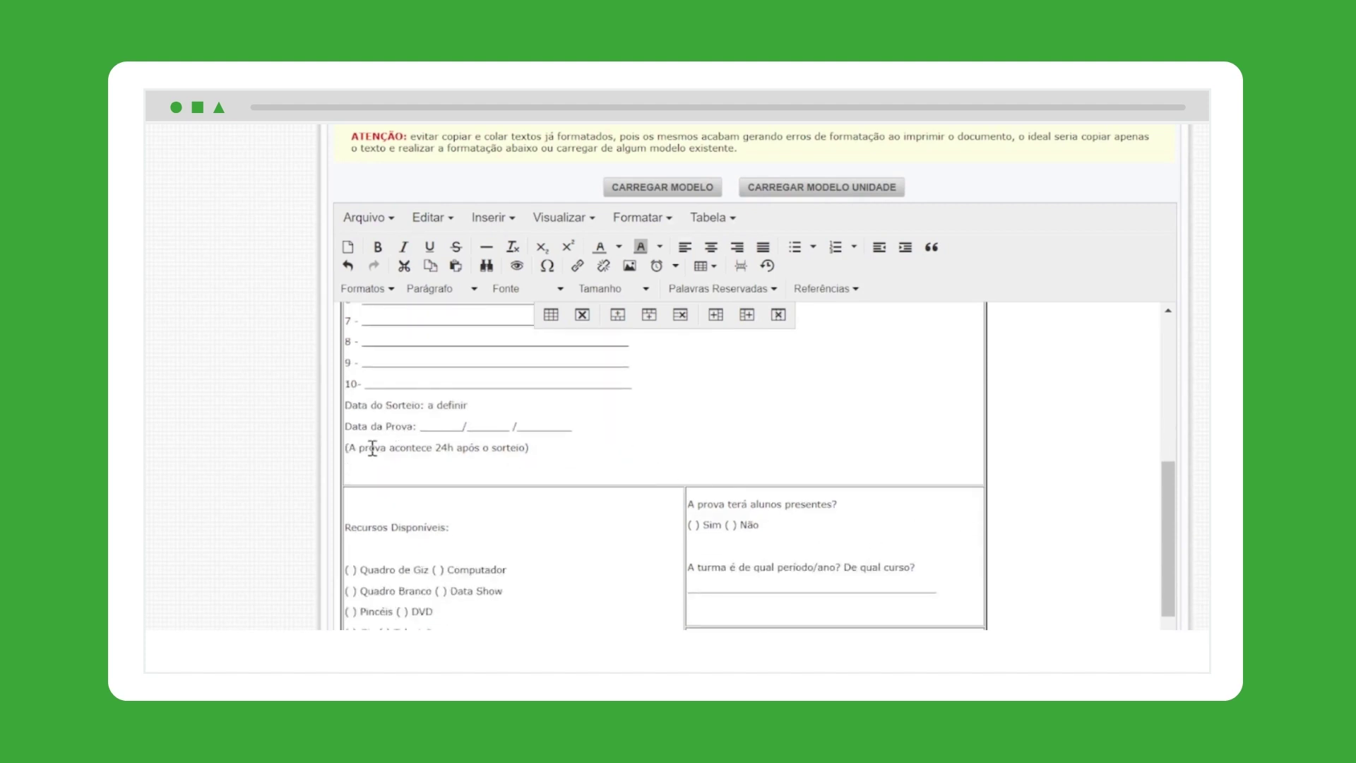
{"action": "left_click_drag", "start_coordinate": [345, 447], "coordinate": [555, 454]}
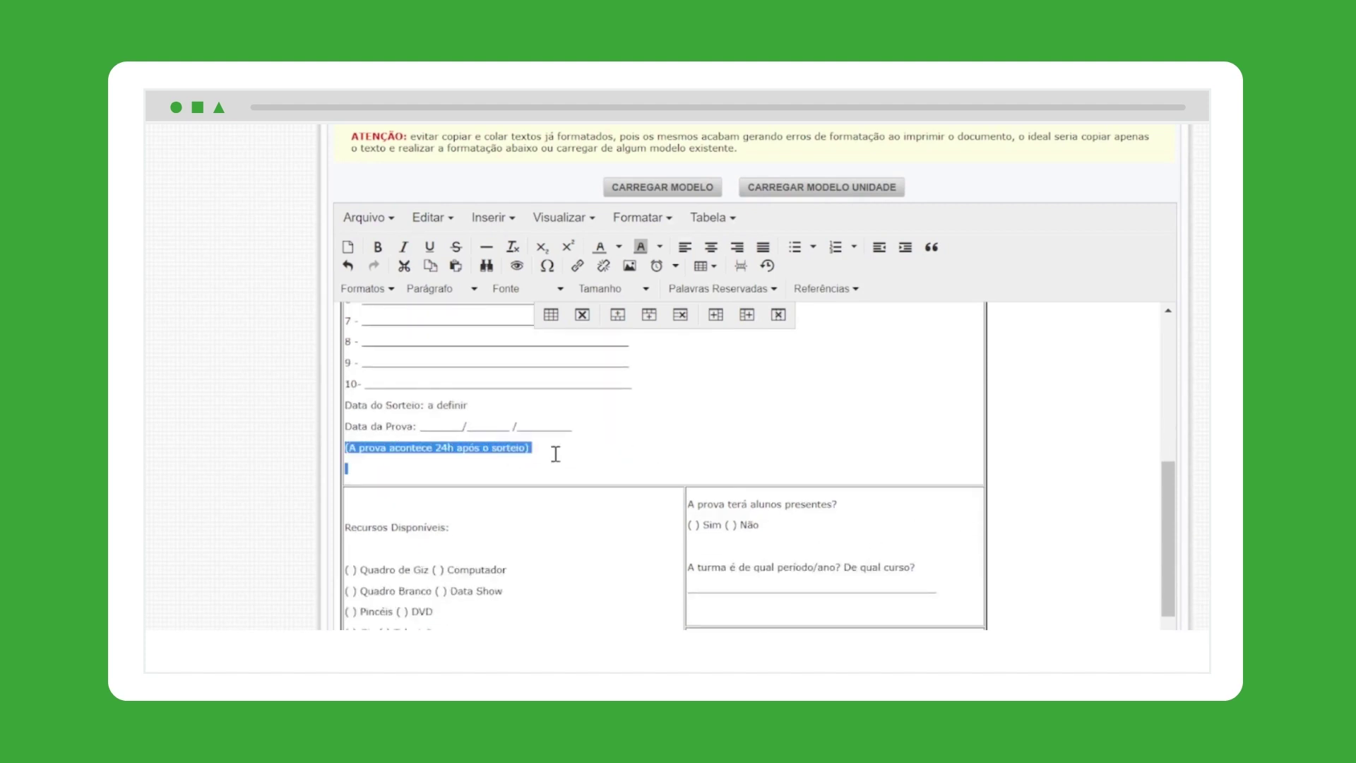
{"action": "left_click", "coordinate": [574, 445]}
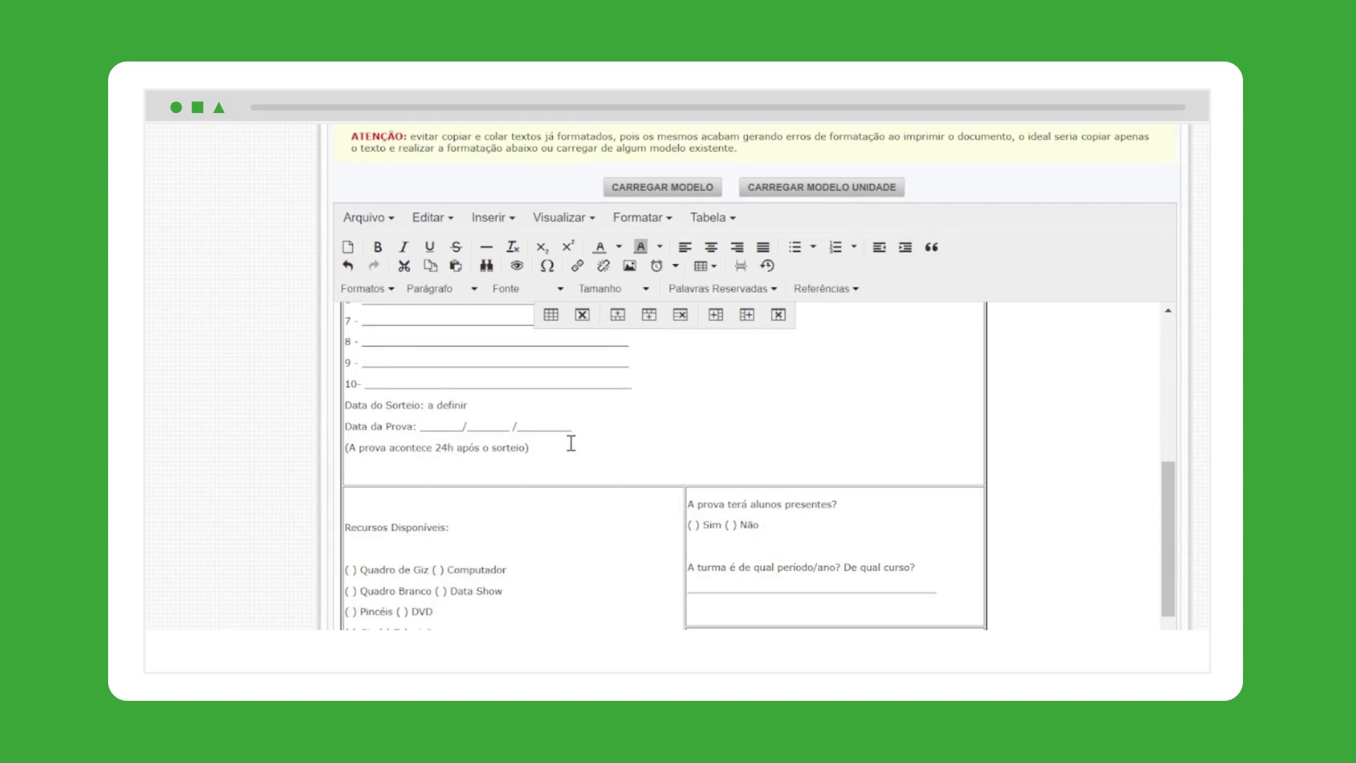
{"action": "scroll", "coordinate": [570, 443], "scroll_direction": "down", "scroll_amount": 2}
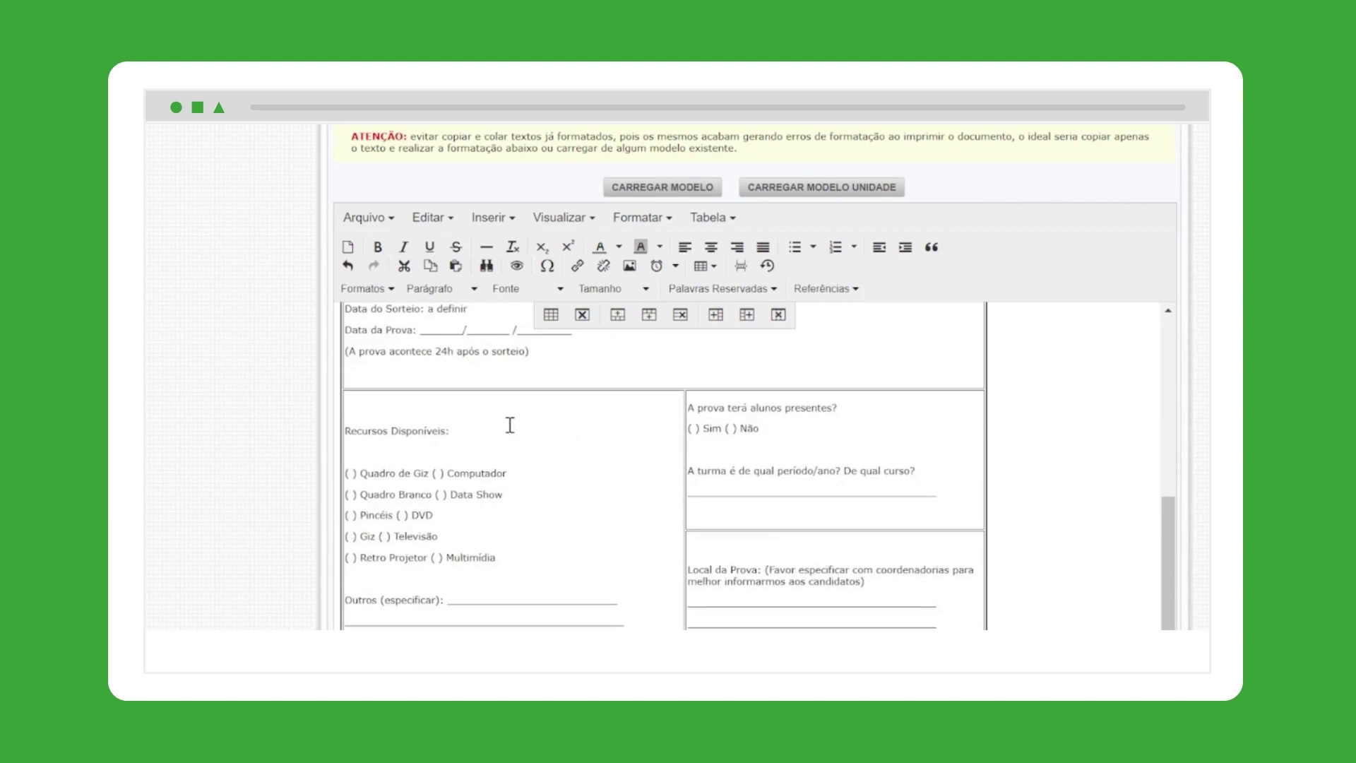
{"action": "left_click", "coordinate": [442, 401]}
{"action": "scroll", "coordinate": [597, 471], "scroll_direction": "down", "scroll_amount": 2}
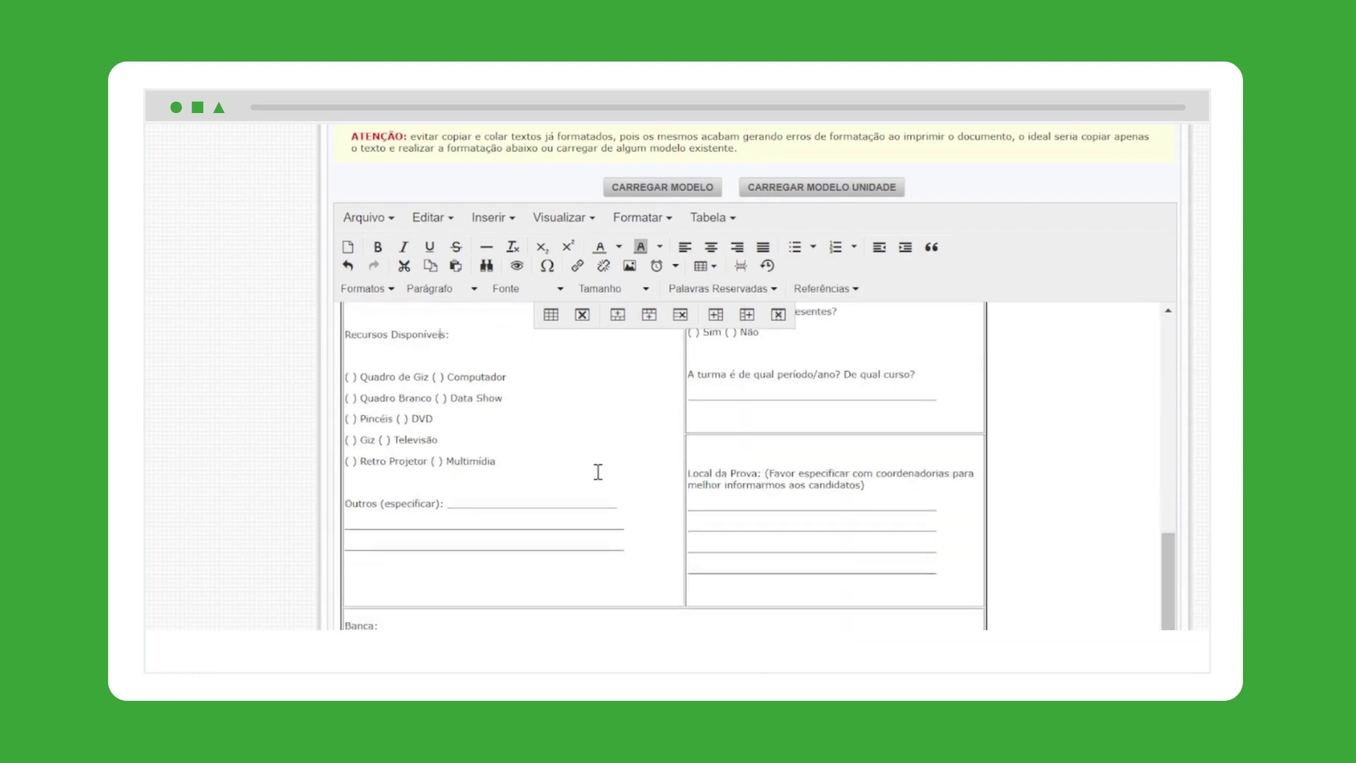
{"action": "left_click", "coordinate": [555, 469]}
Examine the questions about students attending the test and their class, and the Local da Prova section
{"action": "scroll", "coordinate": [815, 489], "scroll_direction": "up", "scroll_amount": 2}
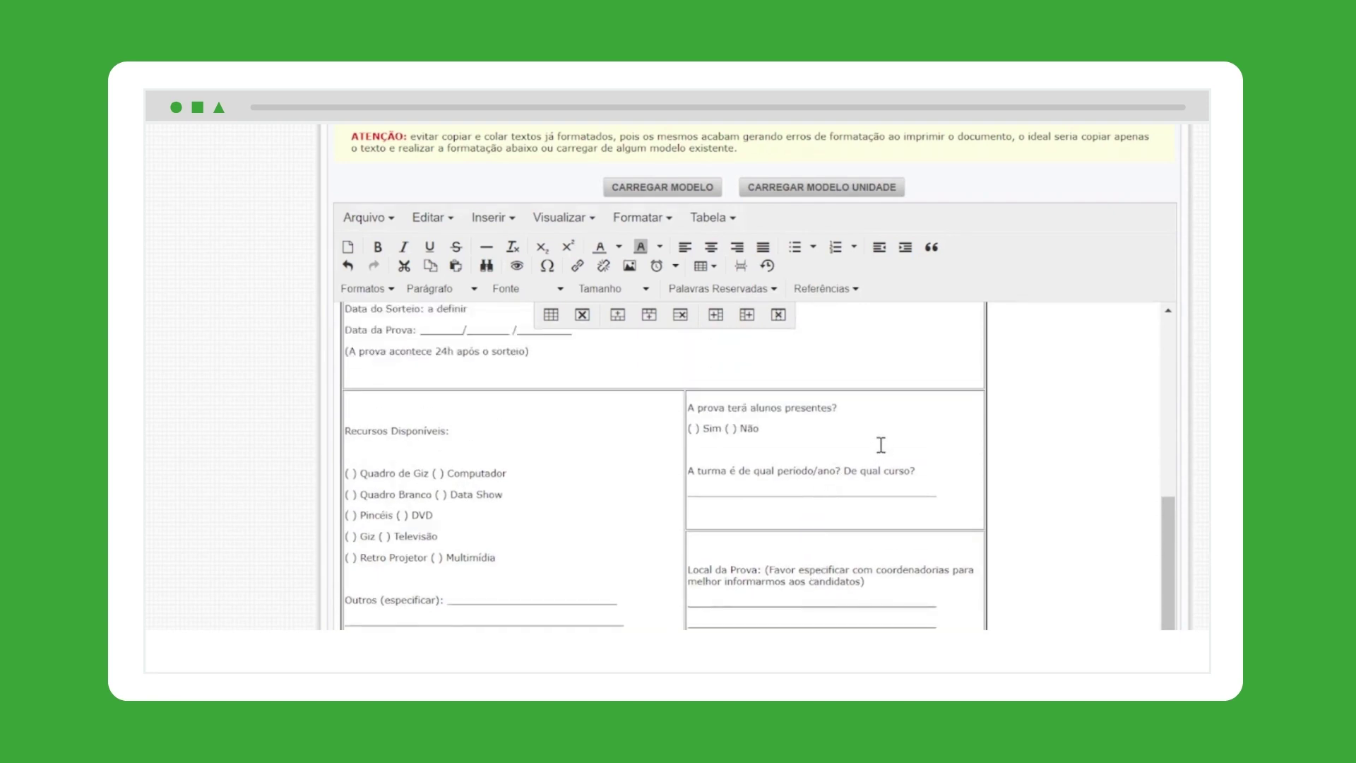
{"action": "left_click", "coordinate": [857, 408]}
{"action": "left_click_drag", "start_coordinate": [775, 500], "coordinate": [774, 505]}
{"action": "left_click", "coordinate": [764, 511]}
{"action": "scroll", "coordinate": [787, 512], "scroll_direction": "down", "scroll_amount": 2}
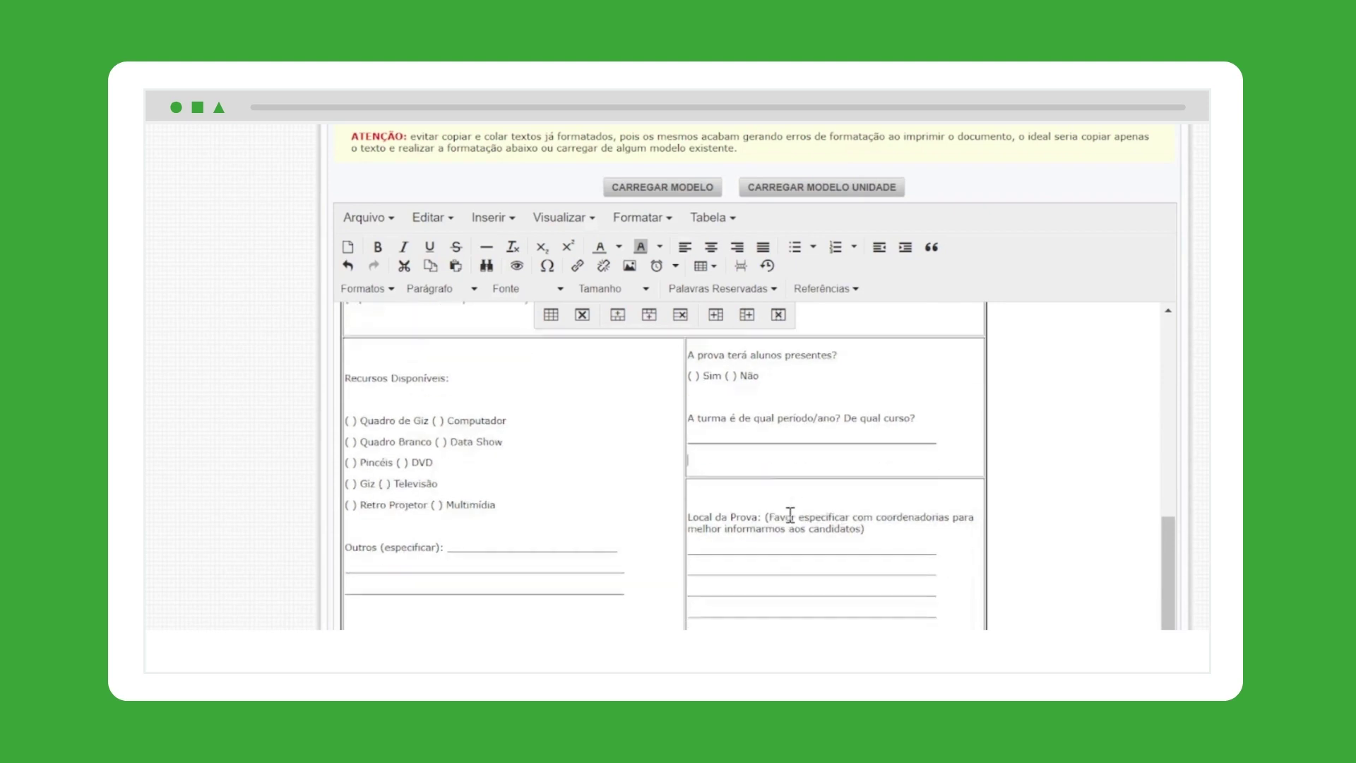
{"action": "scroll", "coordinate": [790, 516], "scroll_direction": "down", "scroll_amount": 1}
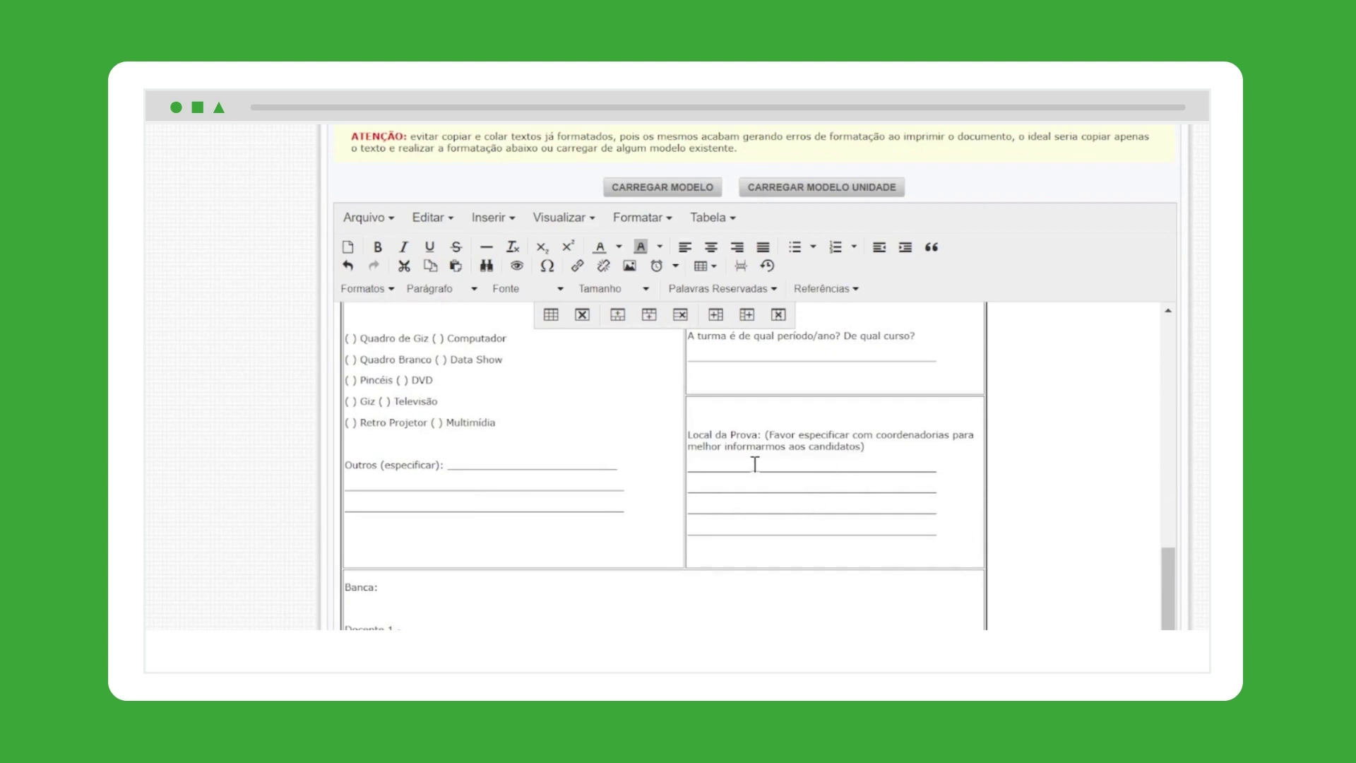
{"action": "left_click_drag", "start_coordinate": [735, 436], "coordinate": [796, 539]}
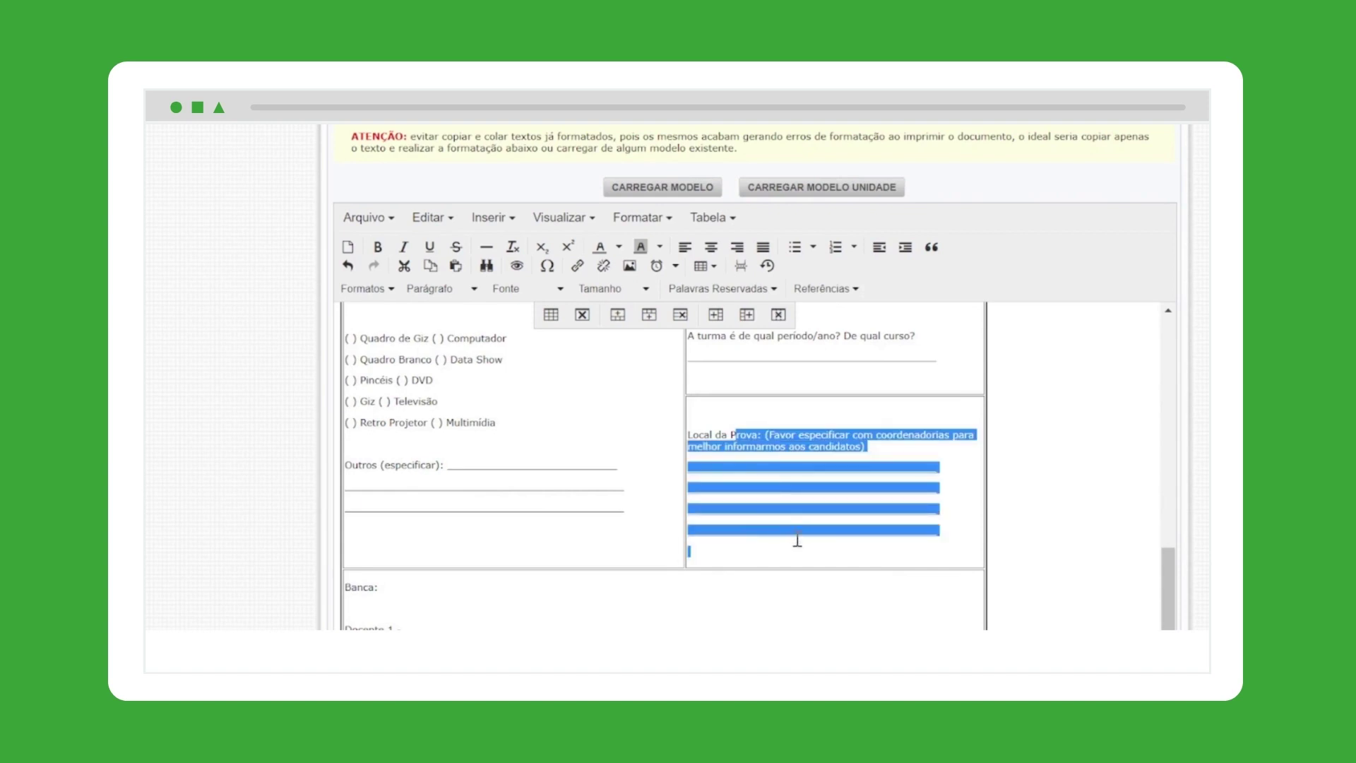
{"action": "left_click", "coordinate": [598, 506]}
Examine the Banca section with its lines for Docente 1, Docente 2 and Pedagogo(a)
{"action": "scroll", "coordinate": [598, 505], "scroll_direction": "down", "scroll_amount": 2}
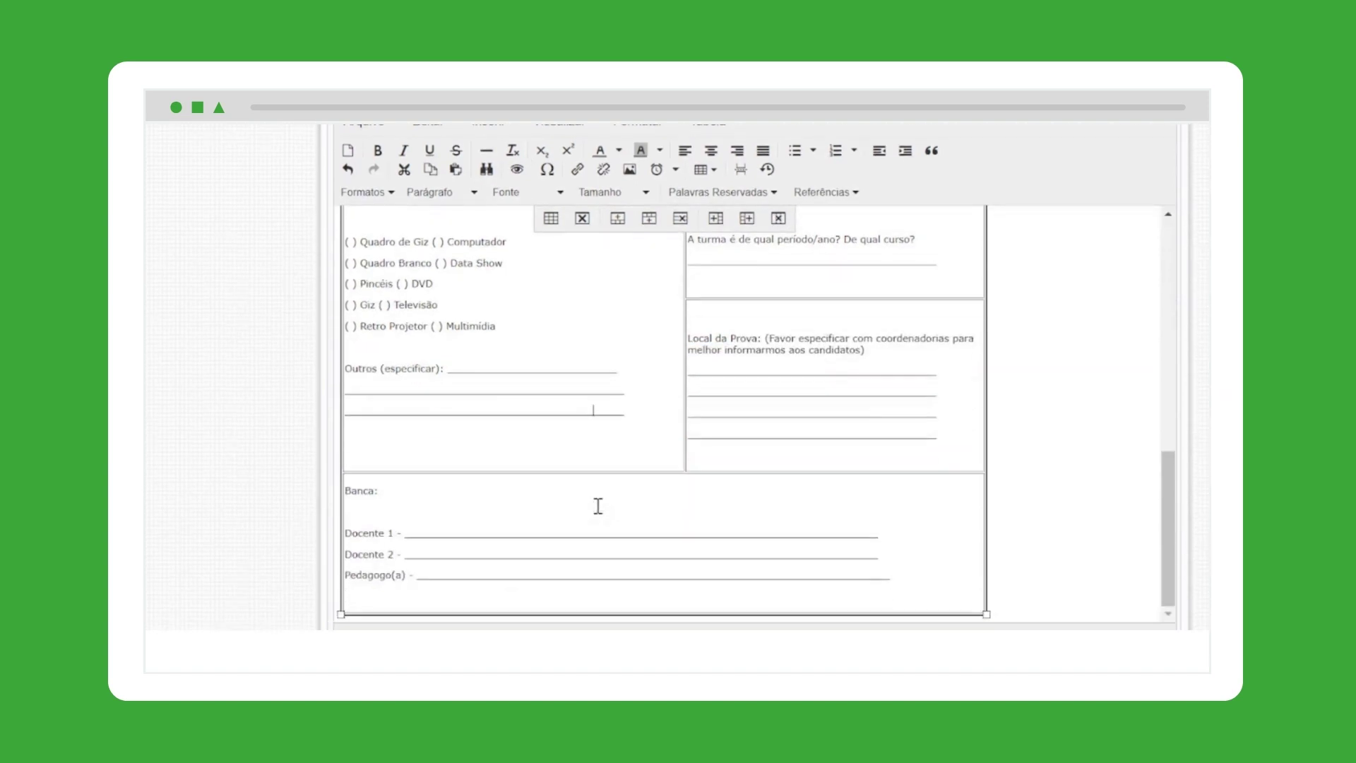
{"action": "scroll", "coordinate": [470, 386], "scroll_direction": "down", "scroll_amount": 1}
{"action": "scroll", "coordinate": [470, 386], "scroll_direction": "down", "scroll_amount": 3}
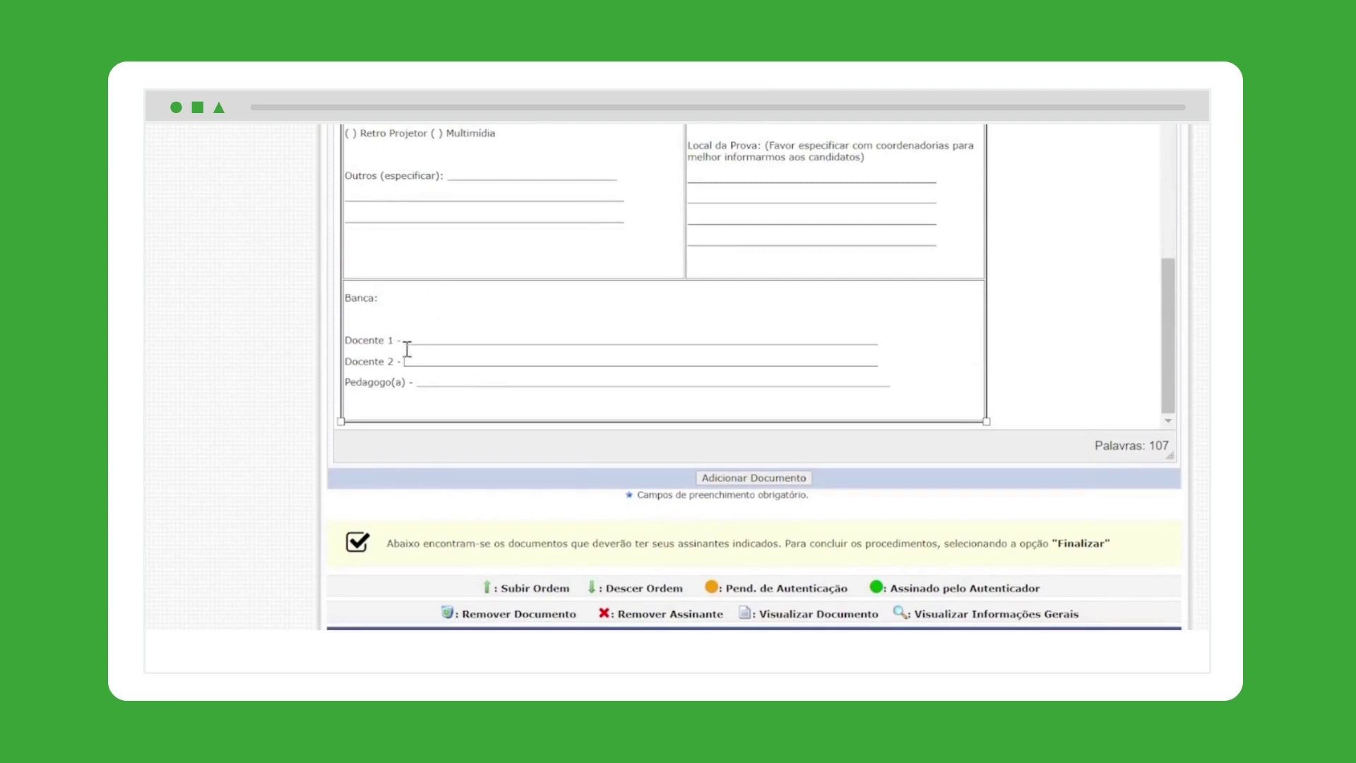
{"action": "left_click_drag", "start_coordinate": [406, 349], "coordinate": [756, 381]}
{"action": "left_click", "coordinate": [727, 324]}
{"action": "left_click_drag", "start_coordinate": [514, 341], "coordinate": [526, 362]}
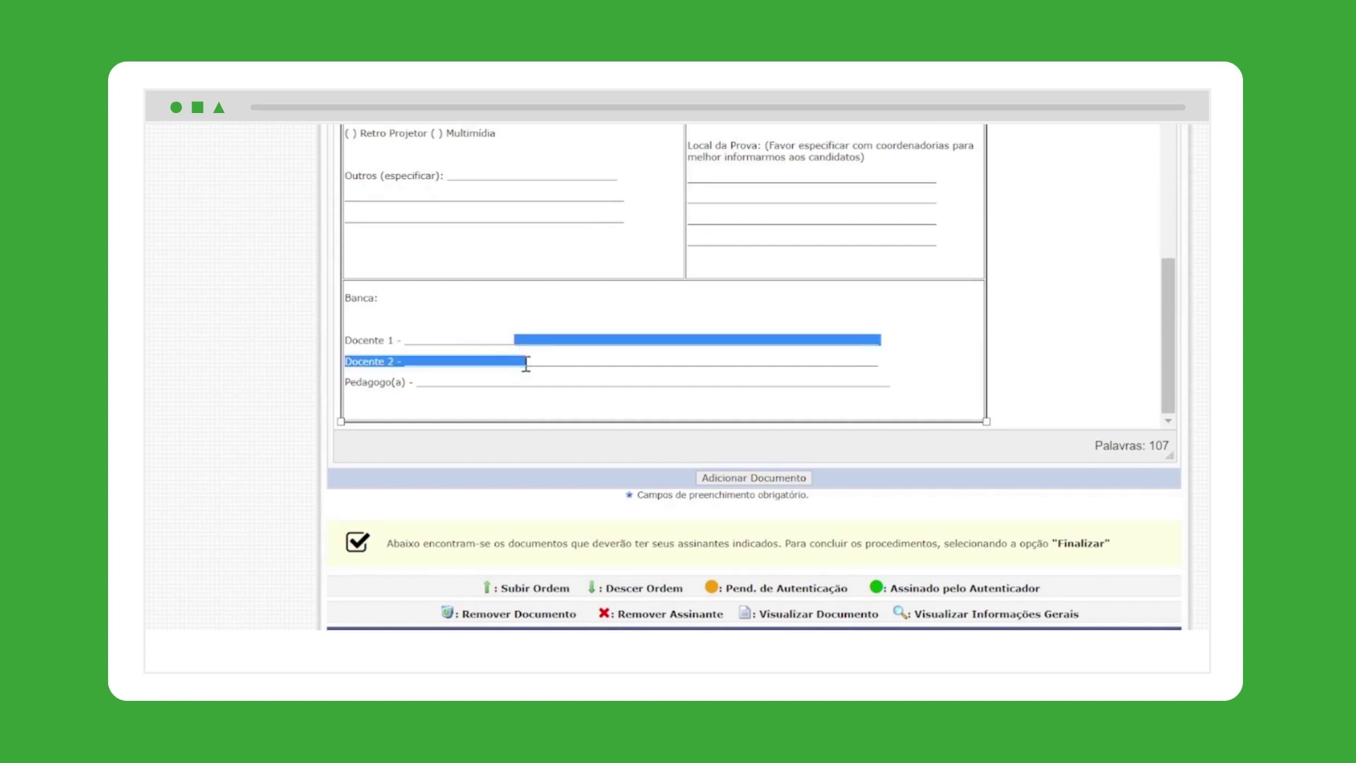
{"action": "left_click", "coordinate": [1105, 411]}
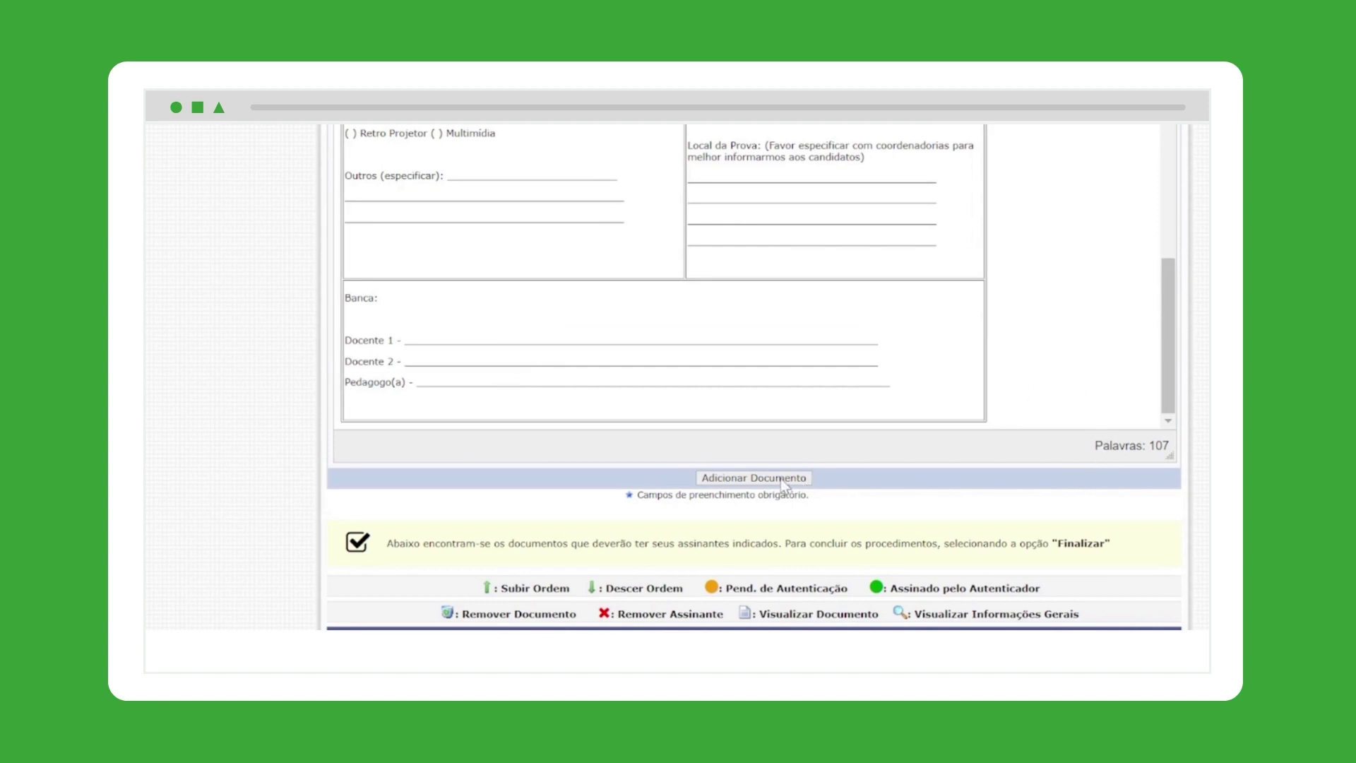
Add the written ANEXO II form to the process and assign your own signature to the new unsigned FORMULARIO
{"action": "left_click", "coordinate": [784, 479]}
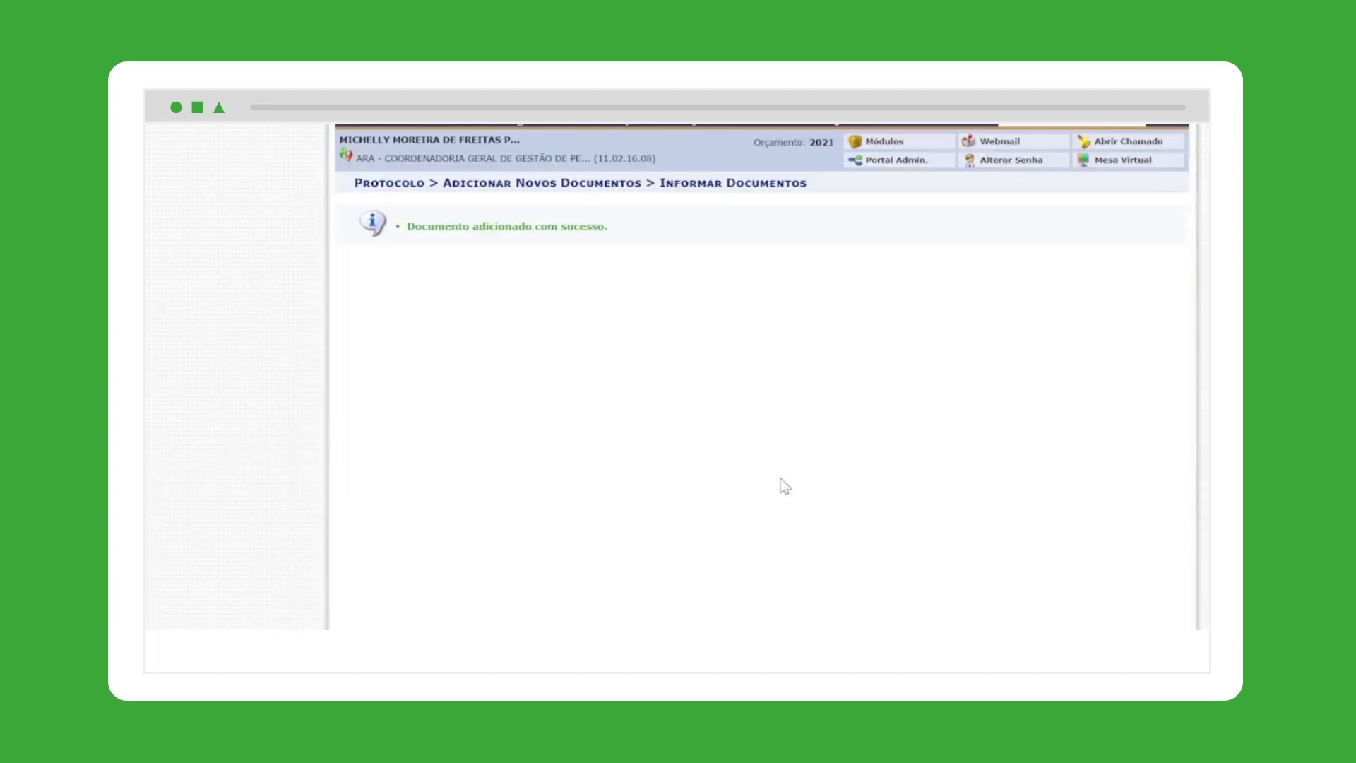
{"action": "scroll", "coordinate": [457, 390], "scroll_direction": "down", "scroll_amount": 8}
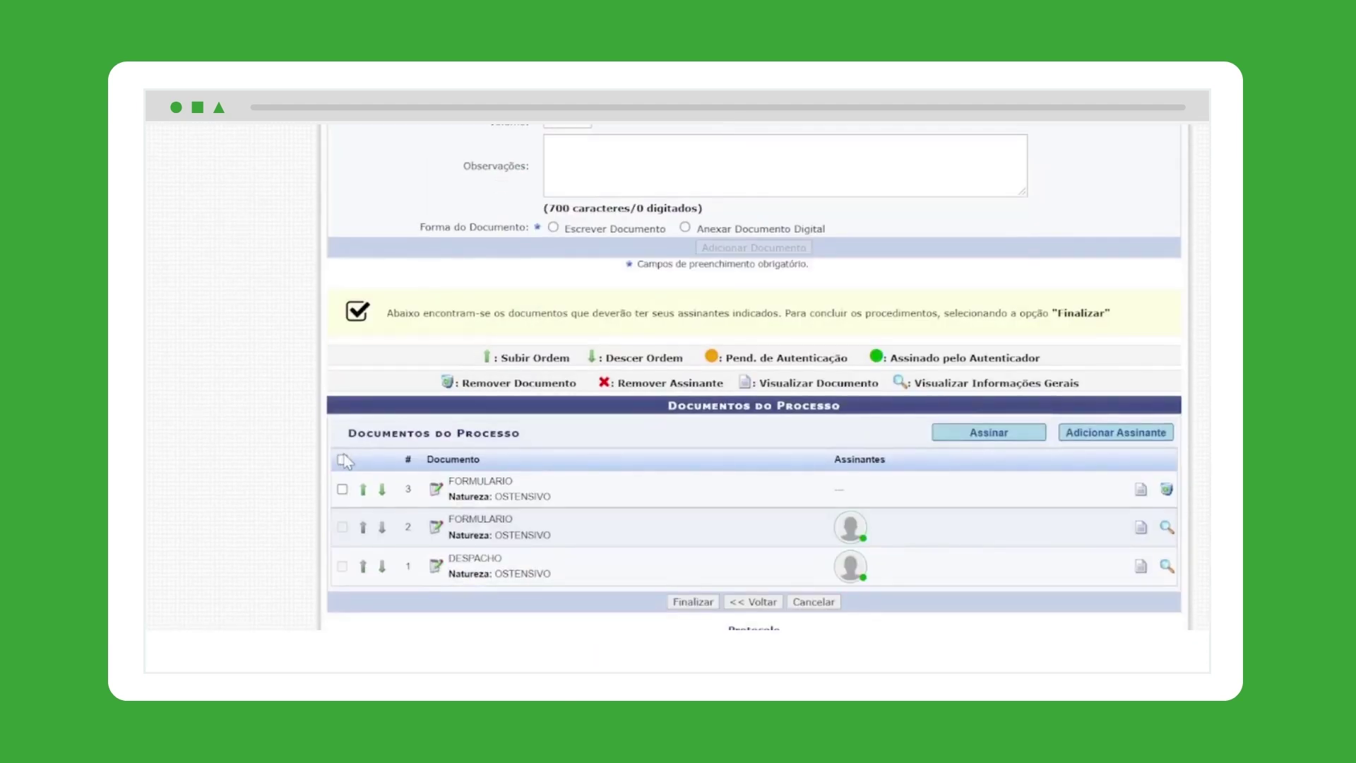
{"action": "left_click", "coordinate": [343, 461]}
{"action": "left_click", "coordinate": [1113, 435]}
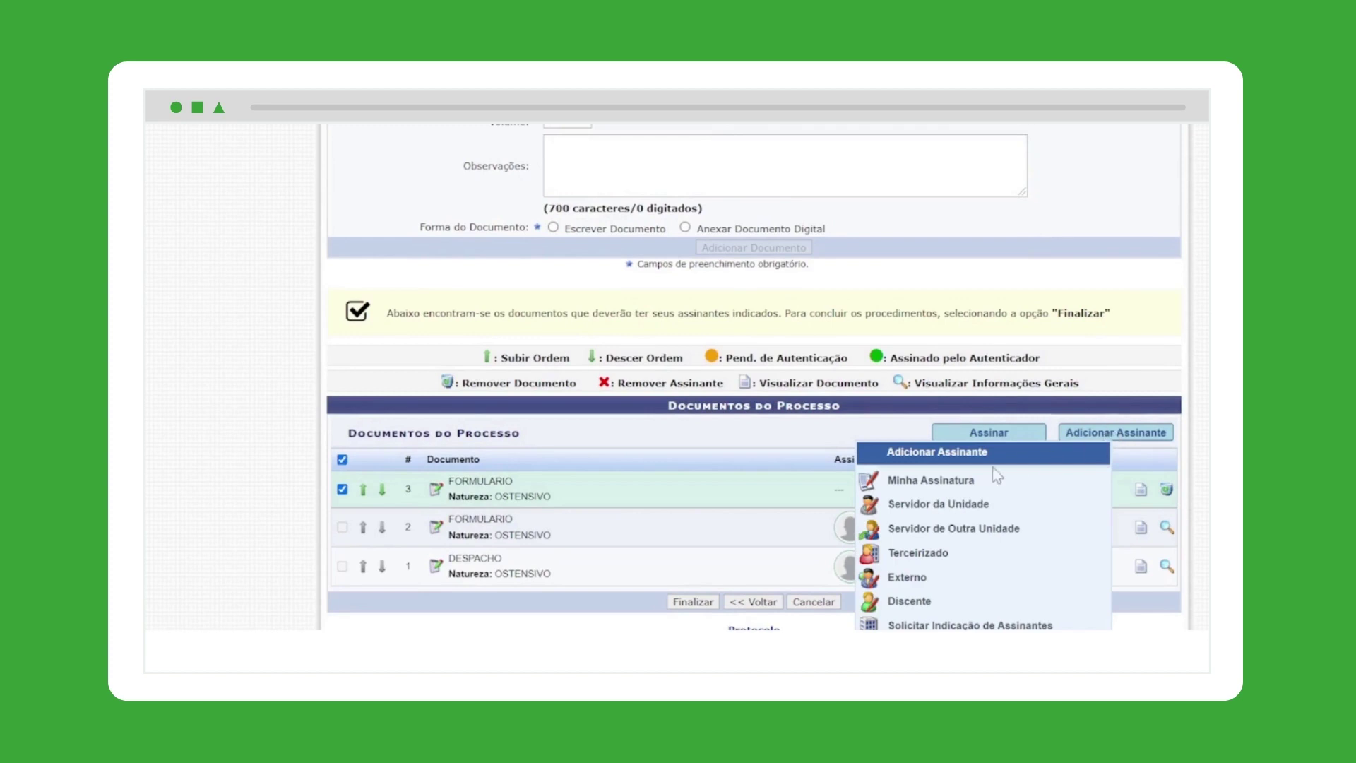
{"action": "left_click", "coordinate": [963, 483]}
{"action": "left_click", "coordinate": [1146, 438]}
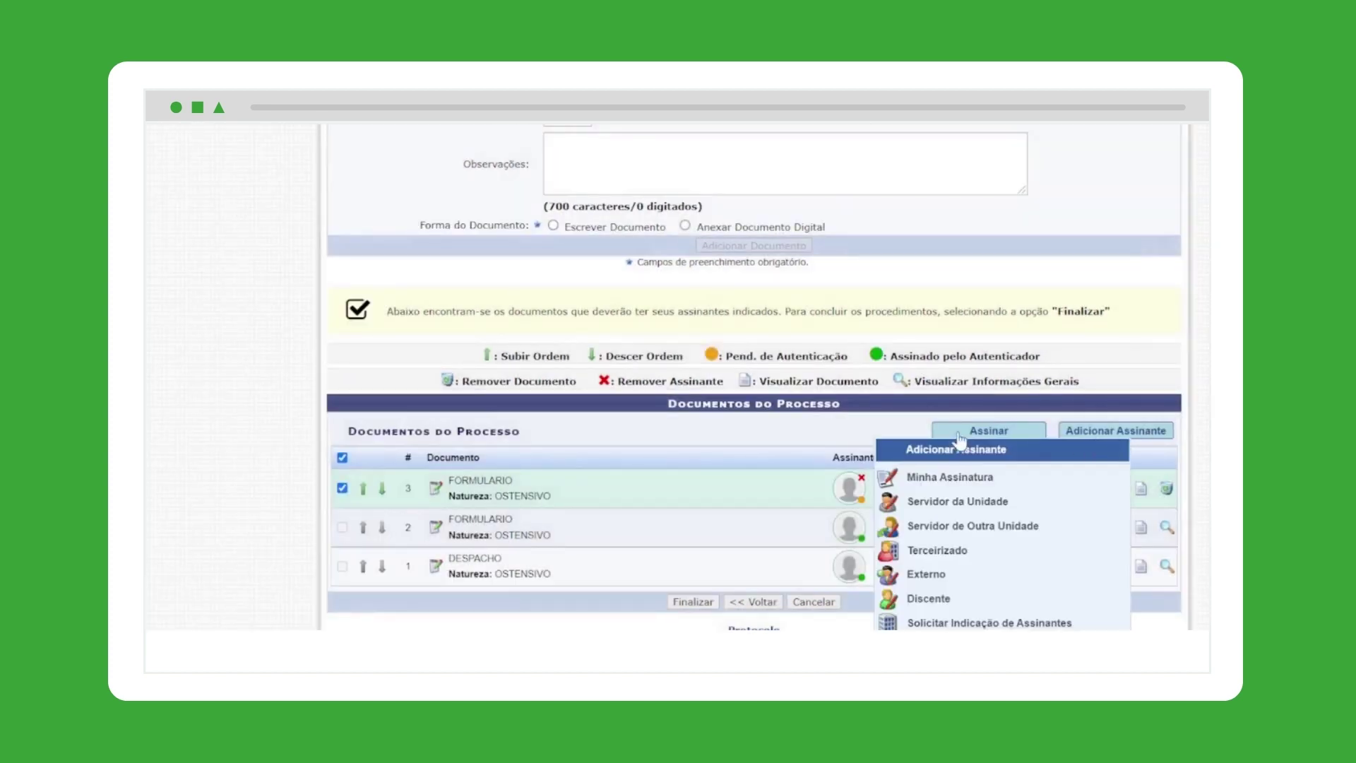
Sign the new FORMULARIO in the function COORDENADOR (TITULAR), confirming with the account password in Senha
{"action": "left_click", "coordinate": [986, 431]}
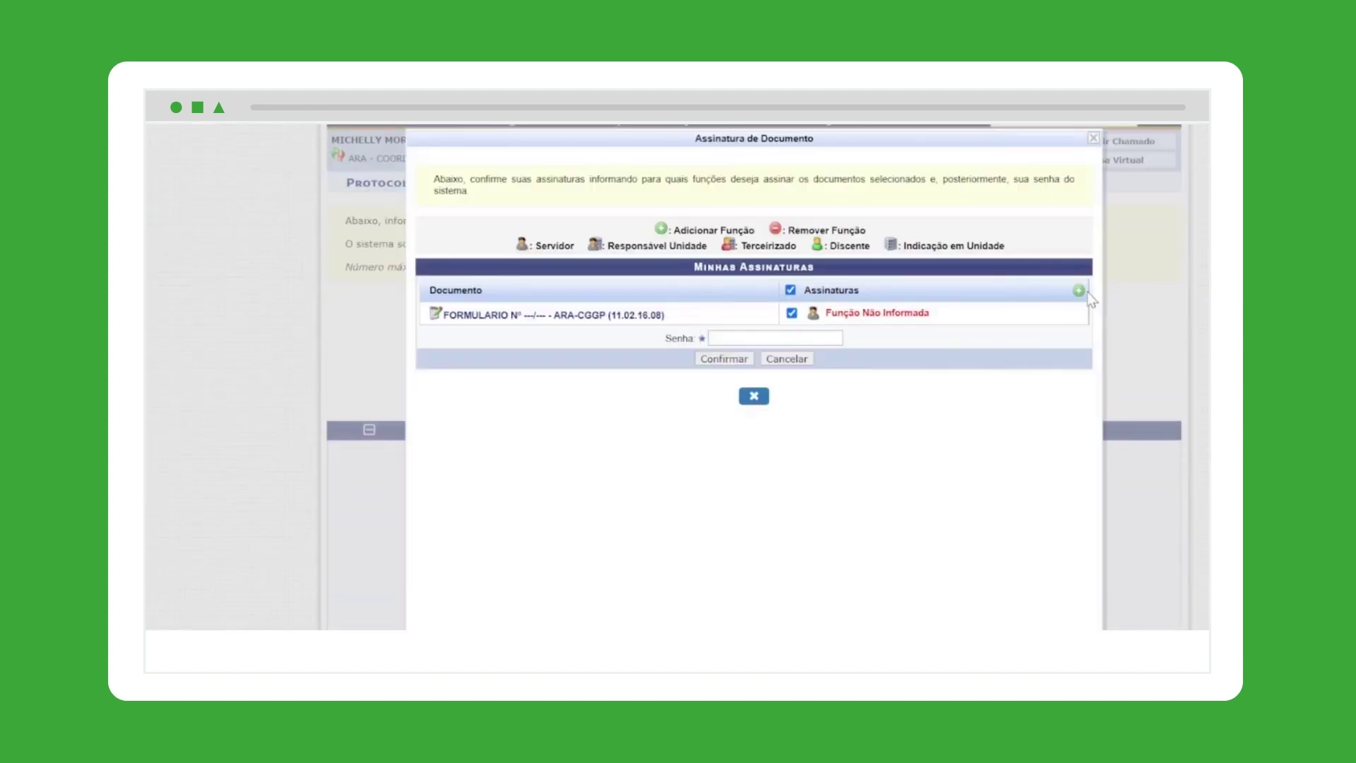
{"action": "left_click", "coordinate": [1078, 290]}
{"action": "left_click", "coordinate": [1037, 375]}
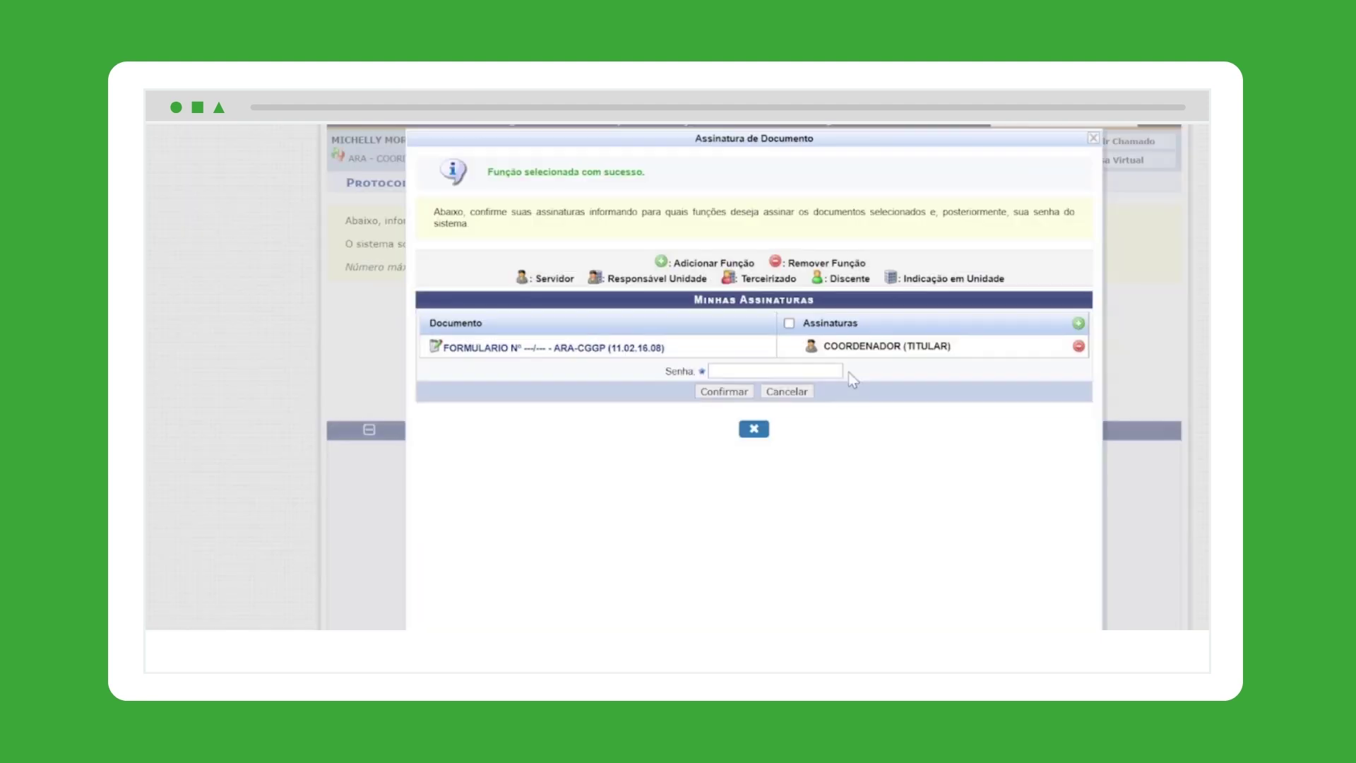
{"action": "left_click", "coordinate": [806, 376]}
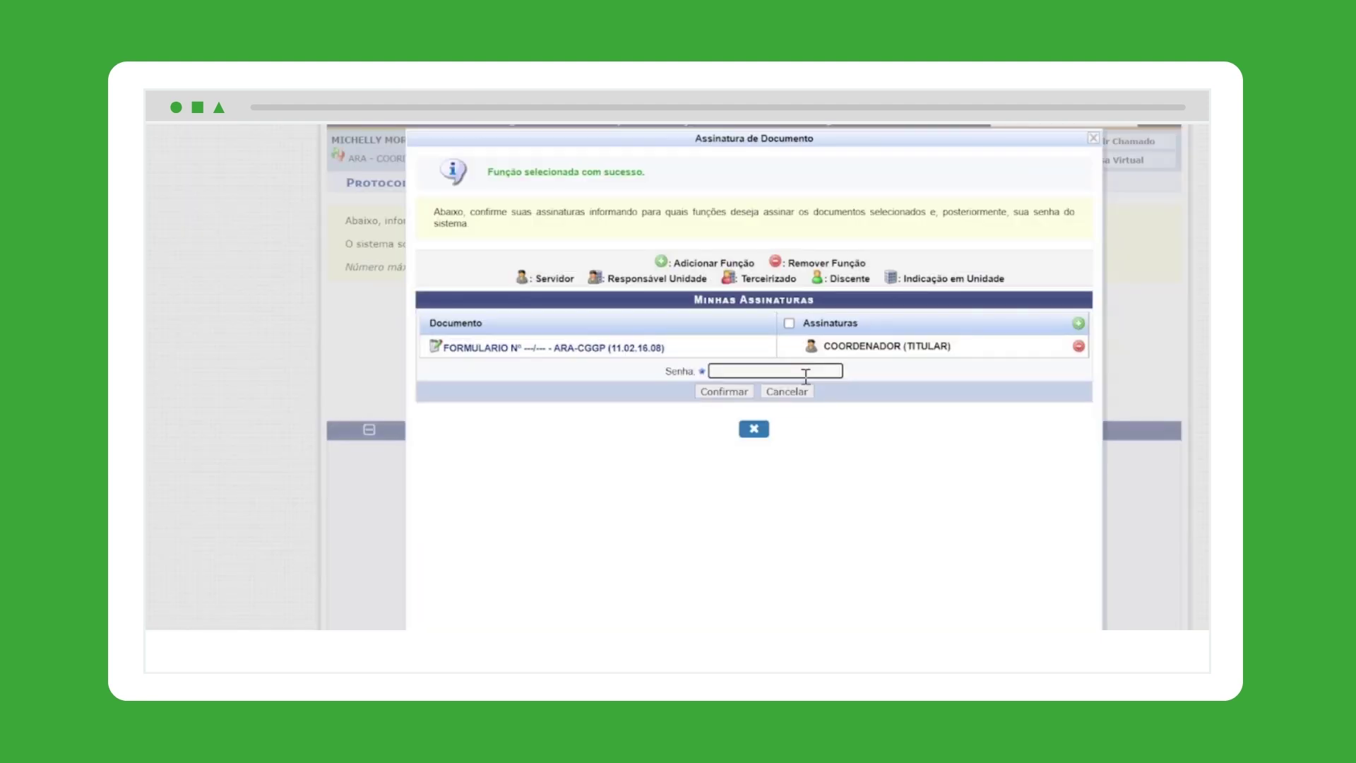
{"action": "type", "text": "••••••••••••••"}
{"action": "left_click", "coordinate": [736, 392]}
Finalize the addition of documents and bring up the available process actions below the receipt's document list
{"action": "scroll", "coordinate": [774, 485], "scroll_direction": "down", "scroll_amount": 7}
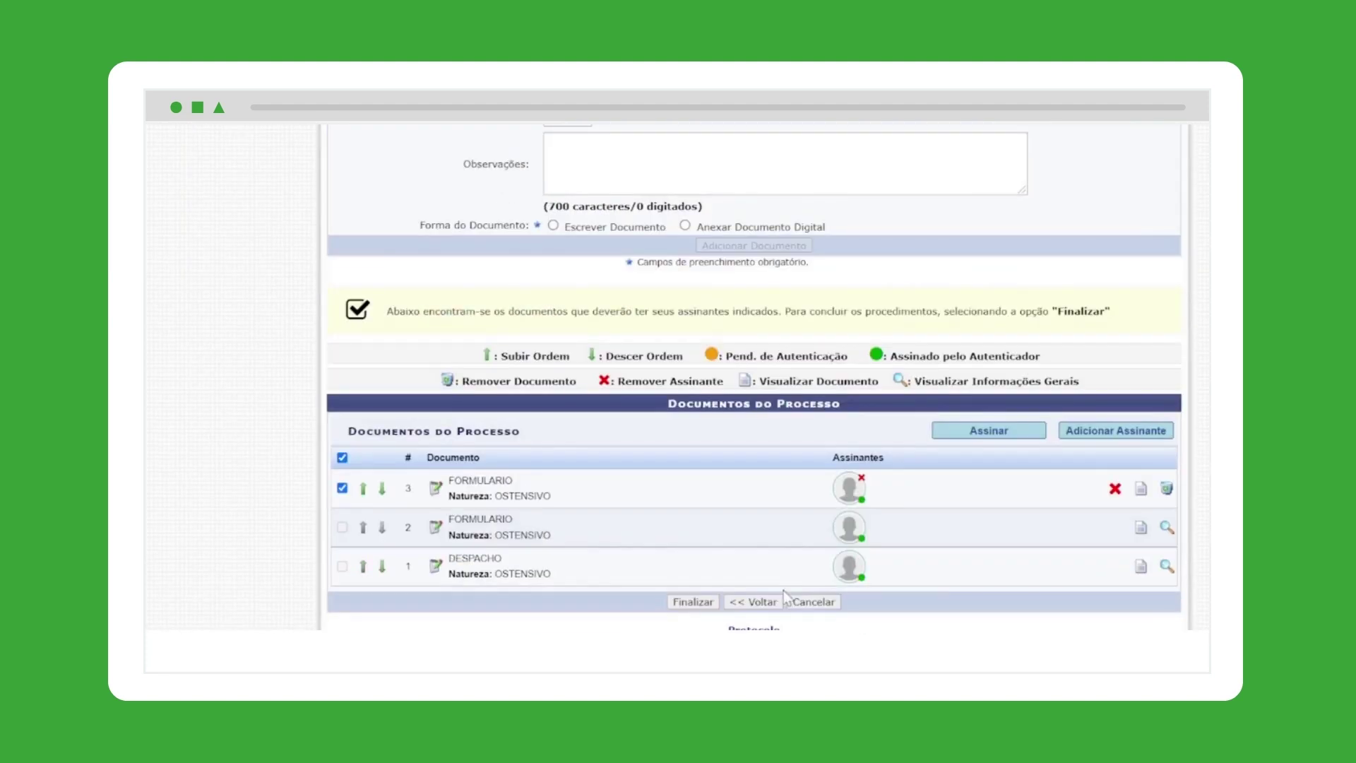
{"action": "left_click", "coordinate": [692, 602]}
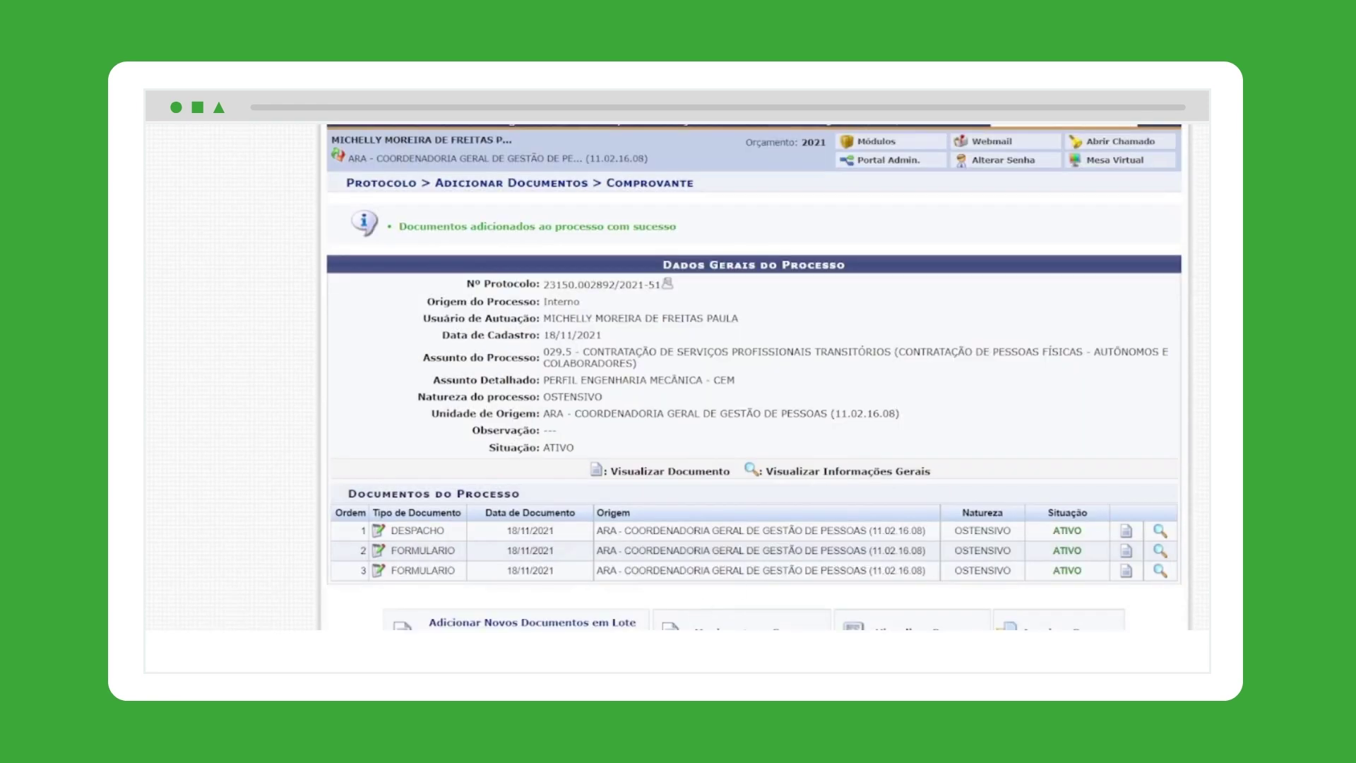
{"action": "scroll", "coordinate": [754, 378], "scroll_direction": "down", "scroll_amount": 1}
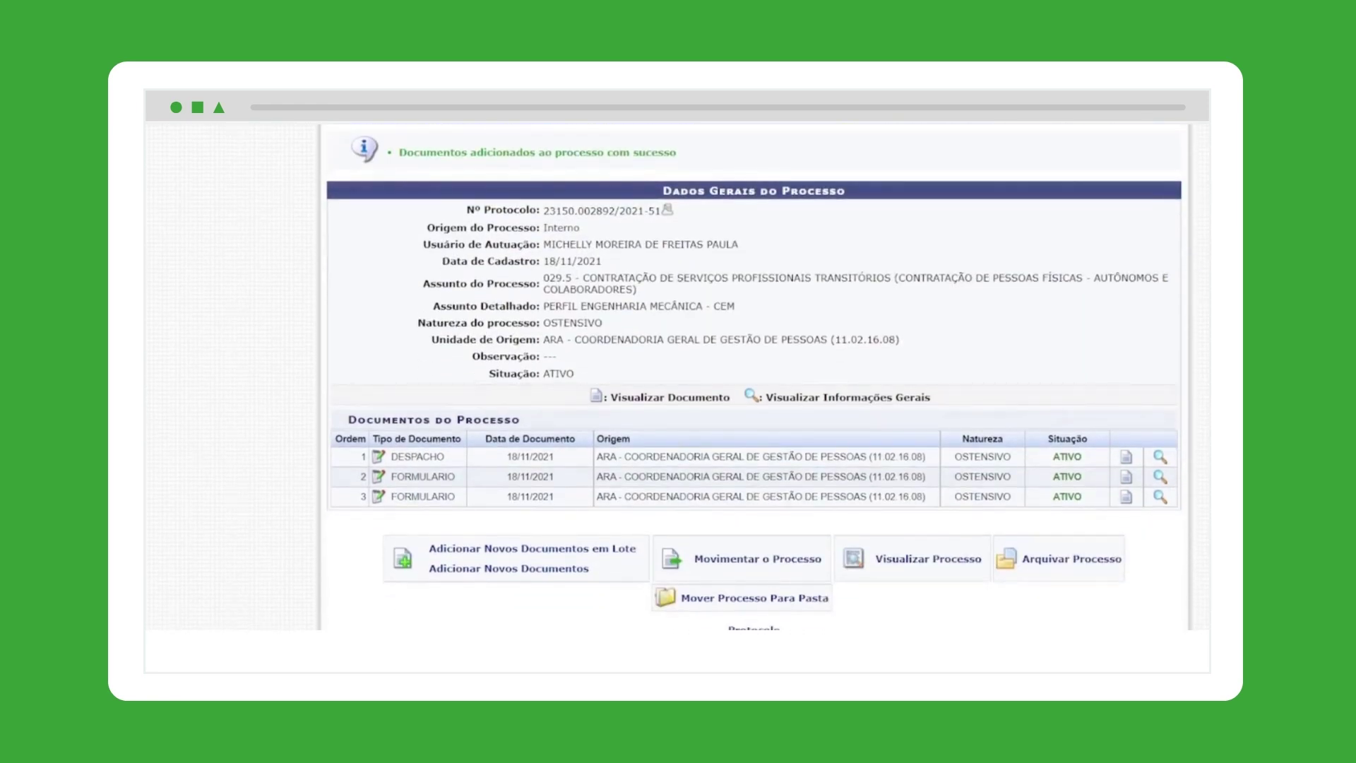